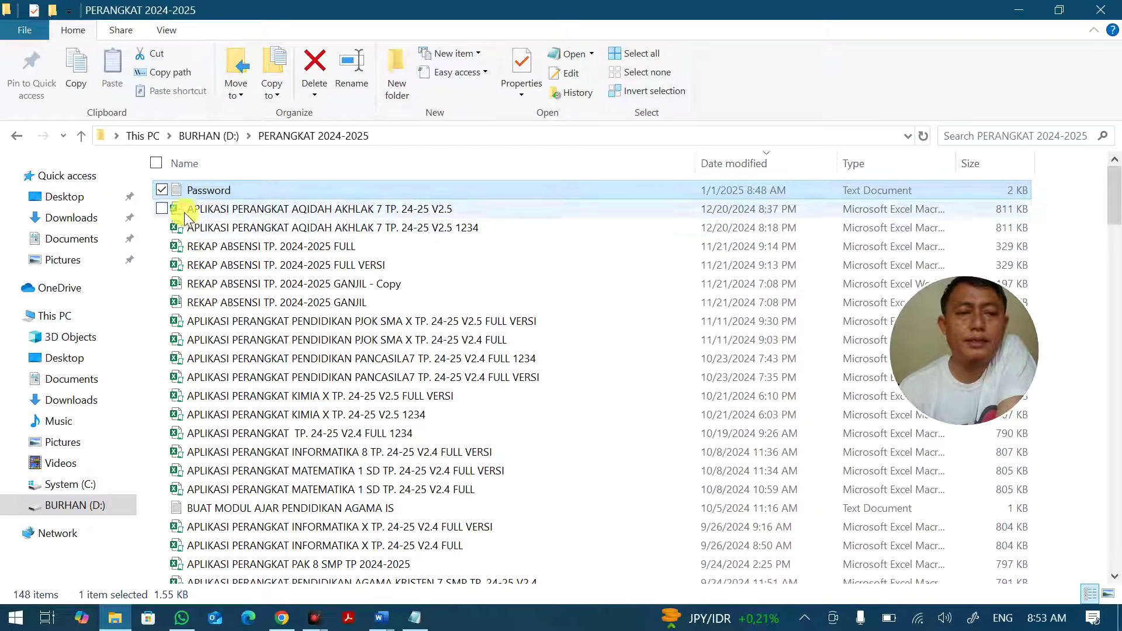
Sort the BURHAN (D:) drive newest first and open the APLIKASI SK KEPALA SEKOLAH 2025 FULL workbook.
left_click(94, 515)
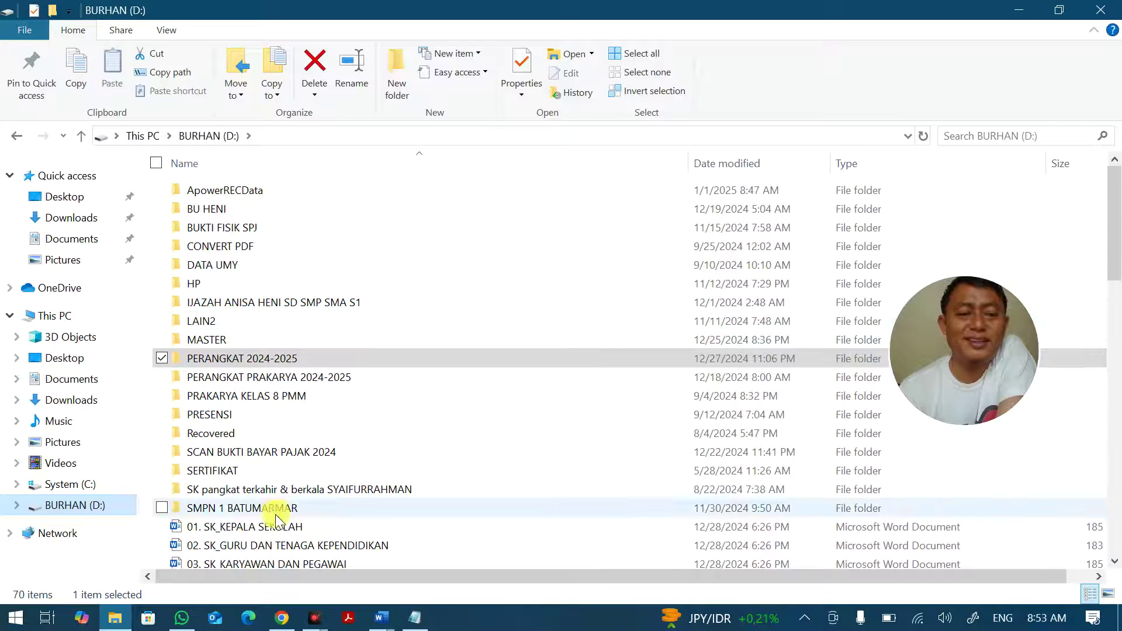
scroll(269, 513, "down", 3)
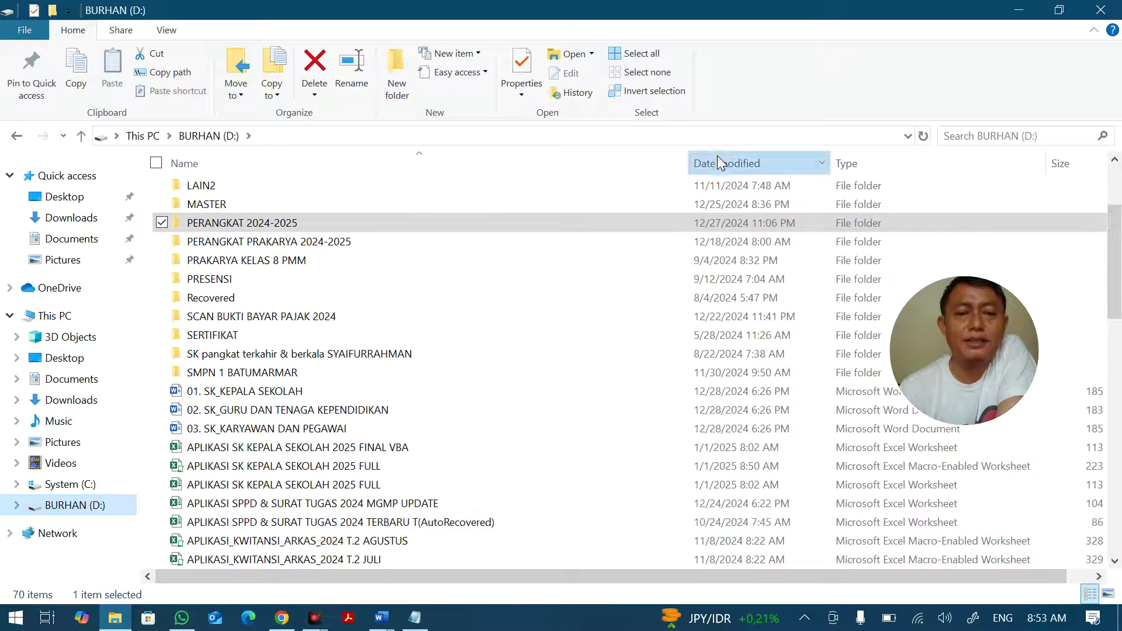
left_click(717, 156)
scroll(268, 258, "up", 10)
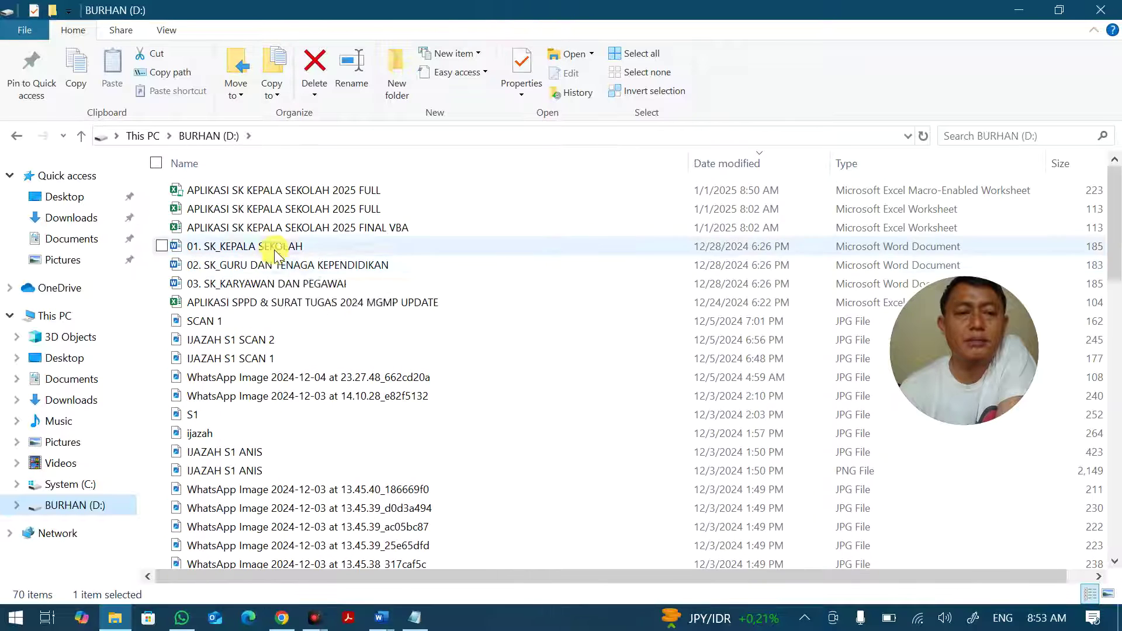
left_click(286, 197)
double_click(286, 197)
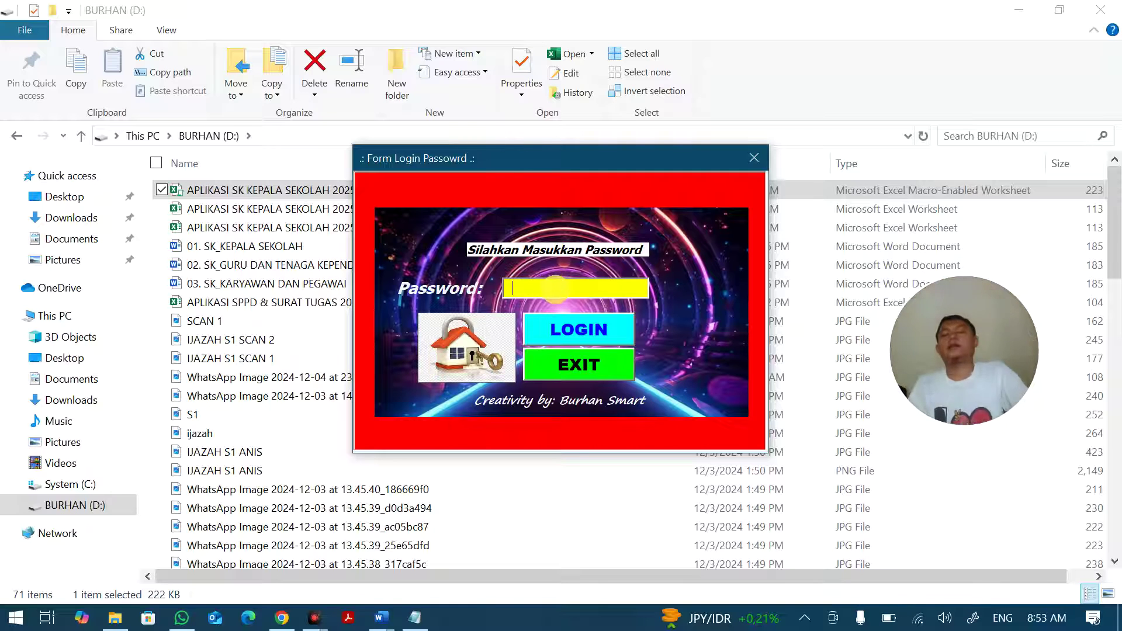
Log in with the workbook password after a rejected first attempt, then dismiss the Selamat datang message.
type("**")
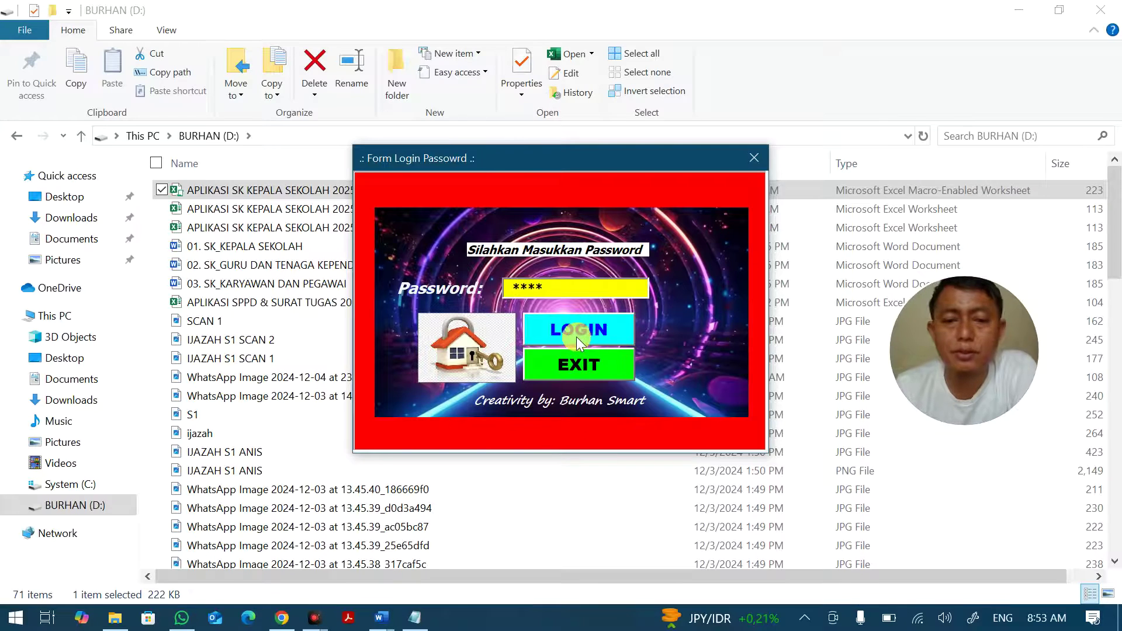
left_click(578, 336)
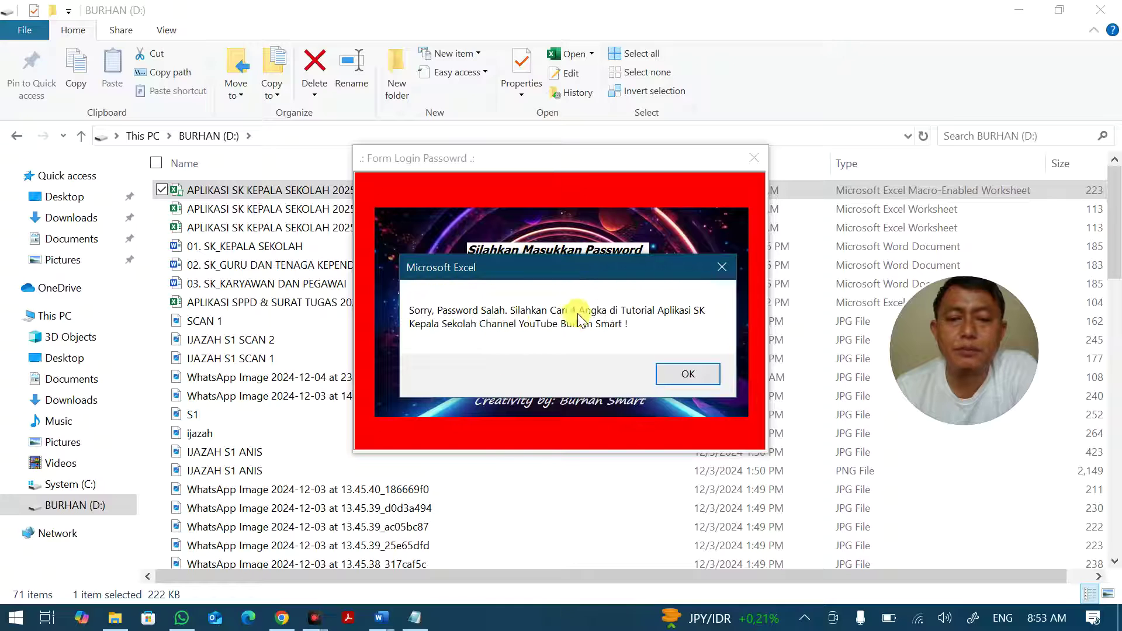
left_click(692, 376)
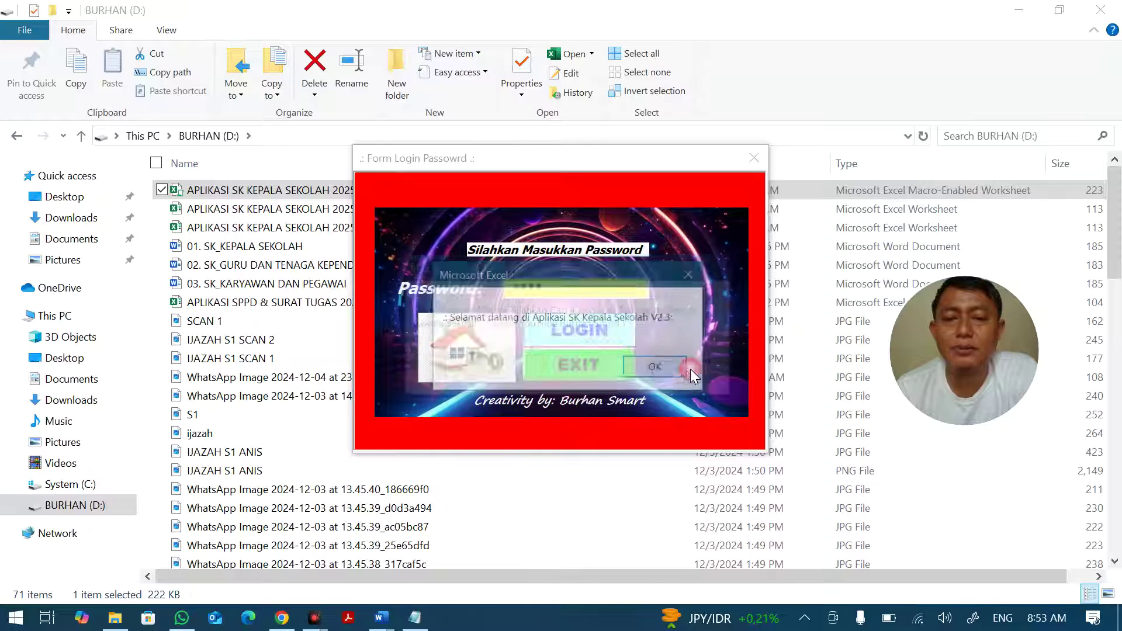
left_click(639, 367)
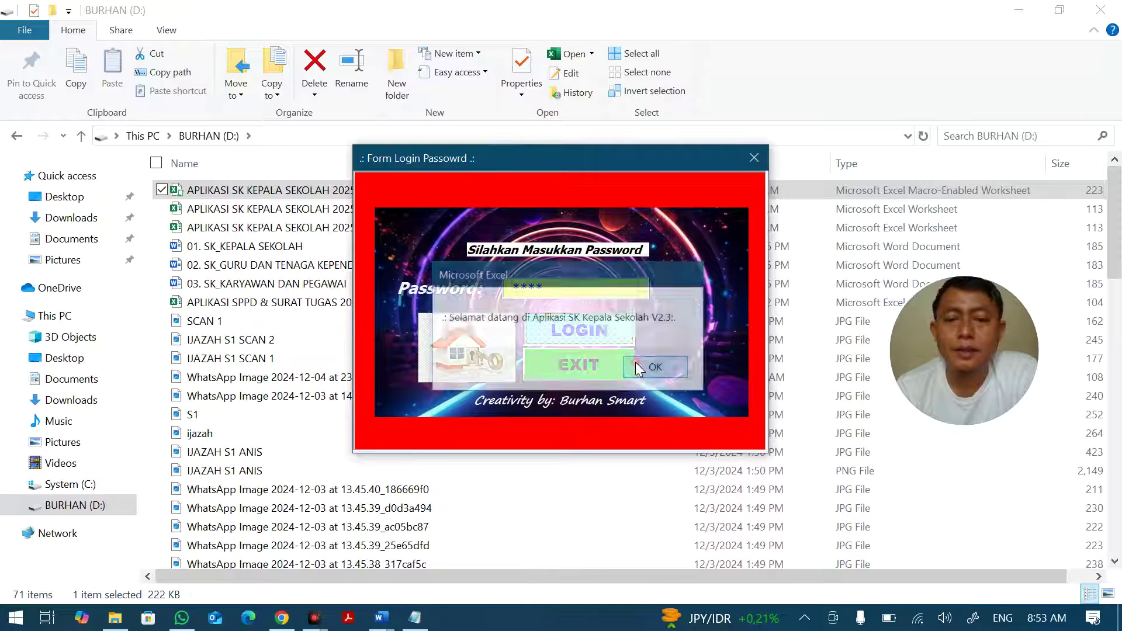
type("1234")
left_click(579, 330)
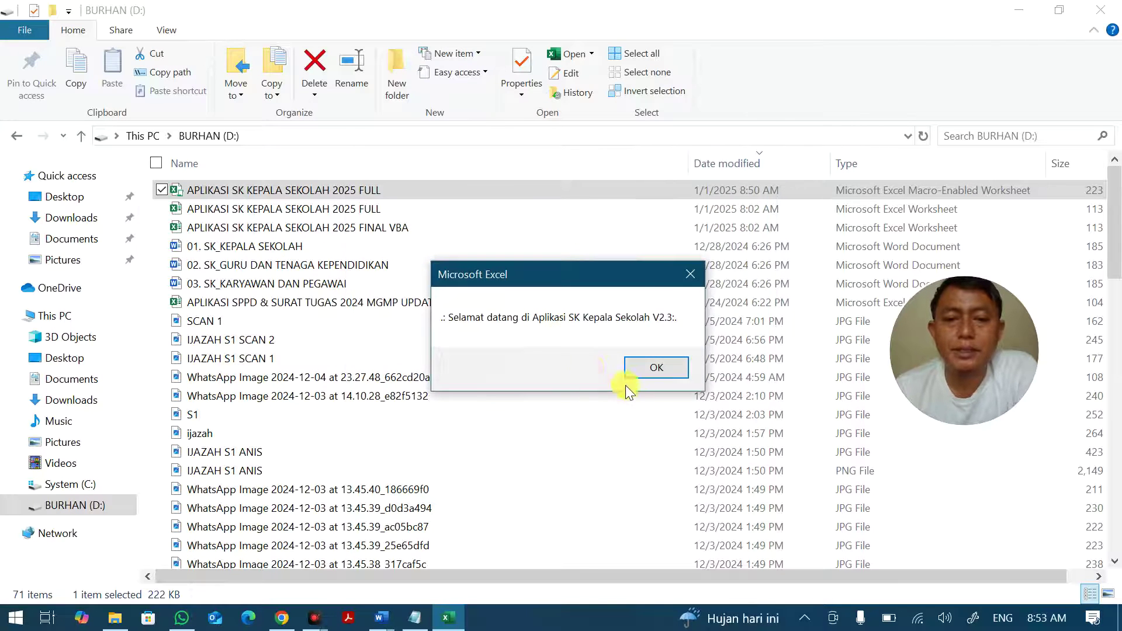
left_click(650, 368)
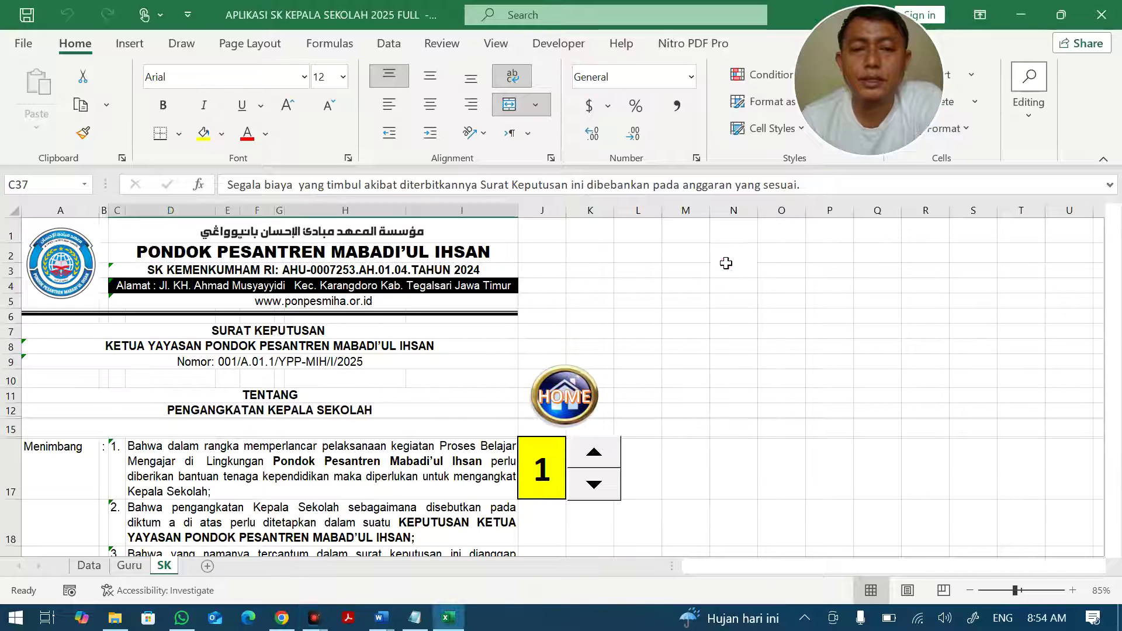
Enter a test value 5 in SK cell N2, clear it again, and move to the Data sheet.
key("F2")
scroll(739, 298, "up", 7)
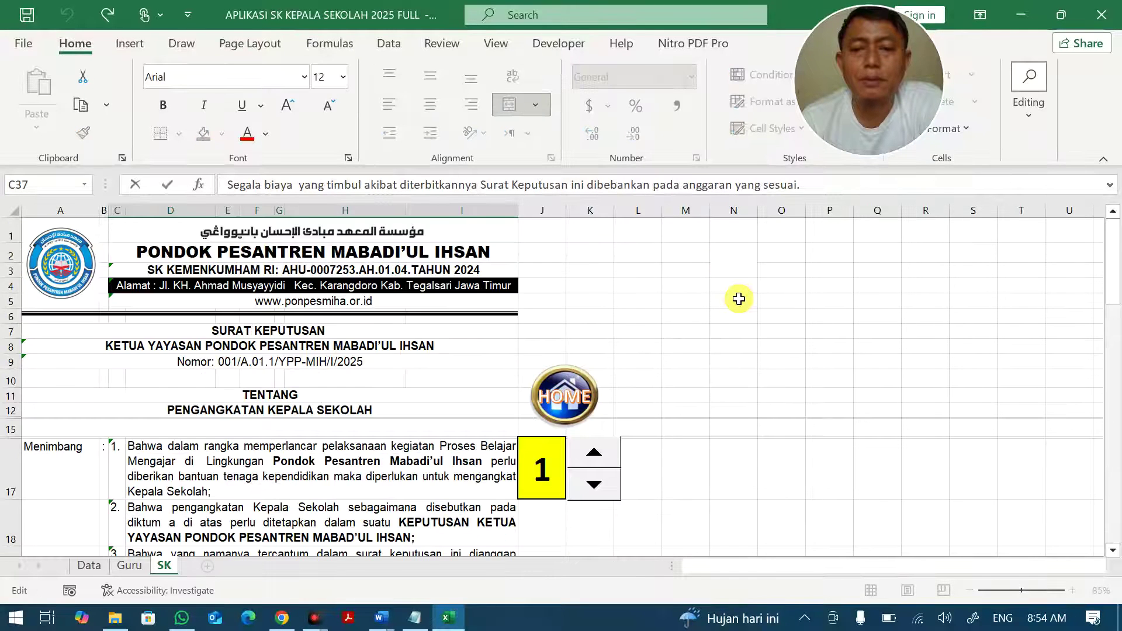
left_click(735, 269)
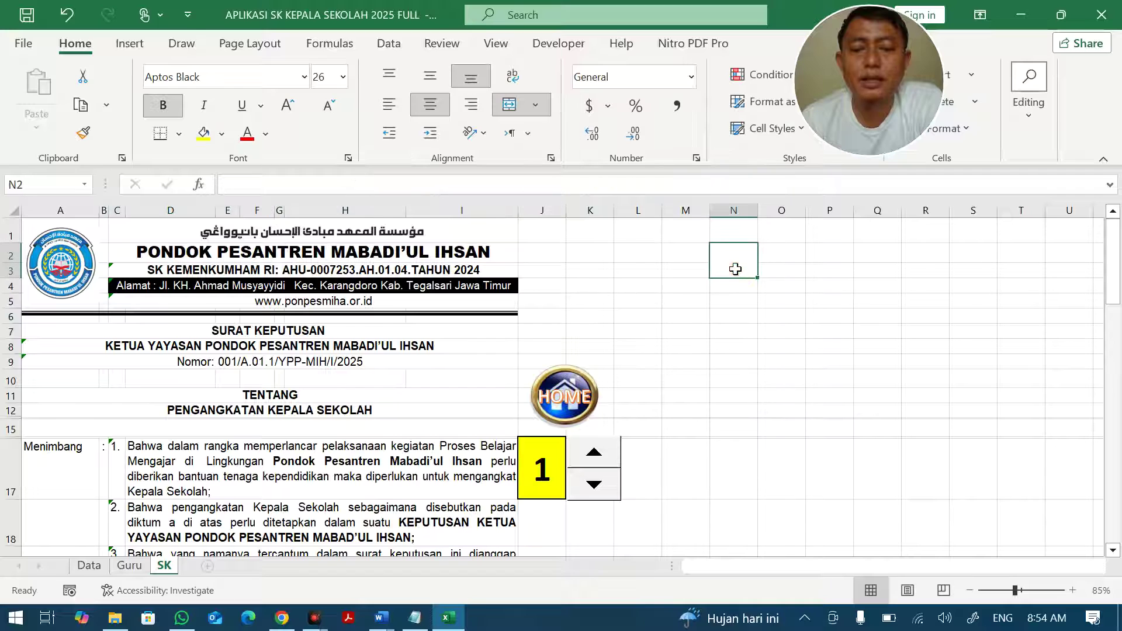
type("5")
left_click(783, 379)
left_click(740, 275)
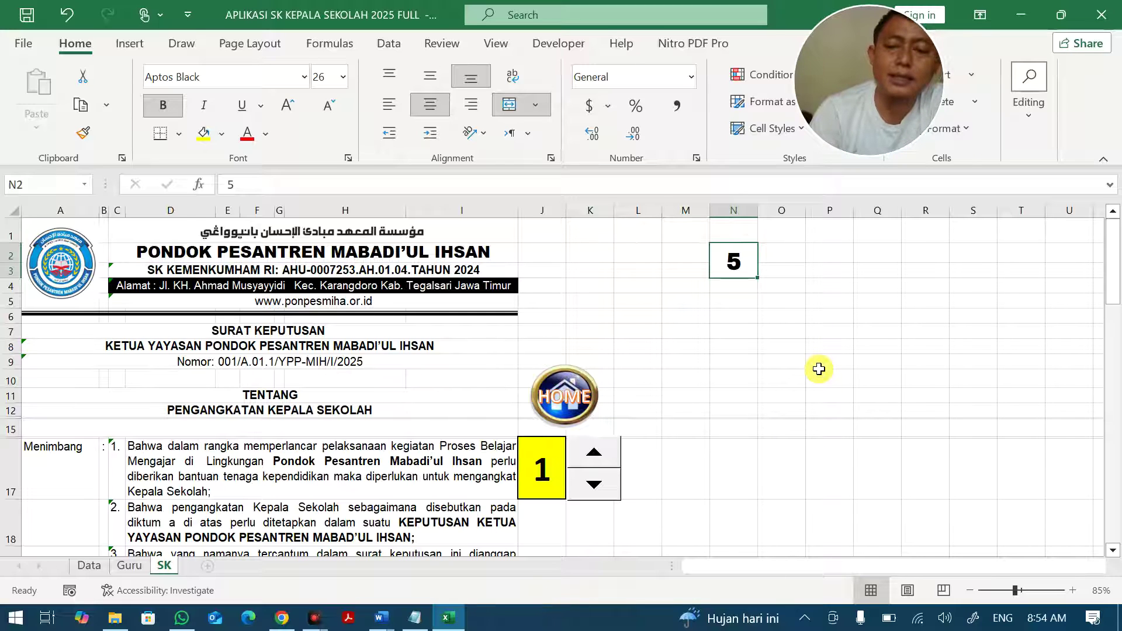
key("Delete")
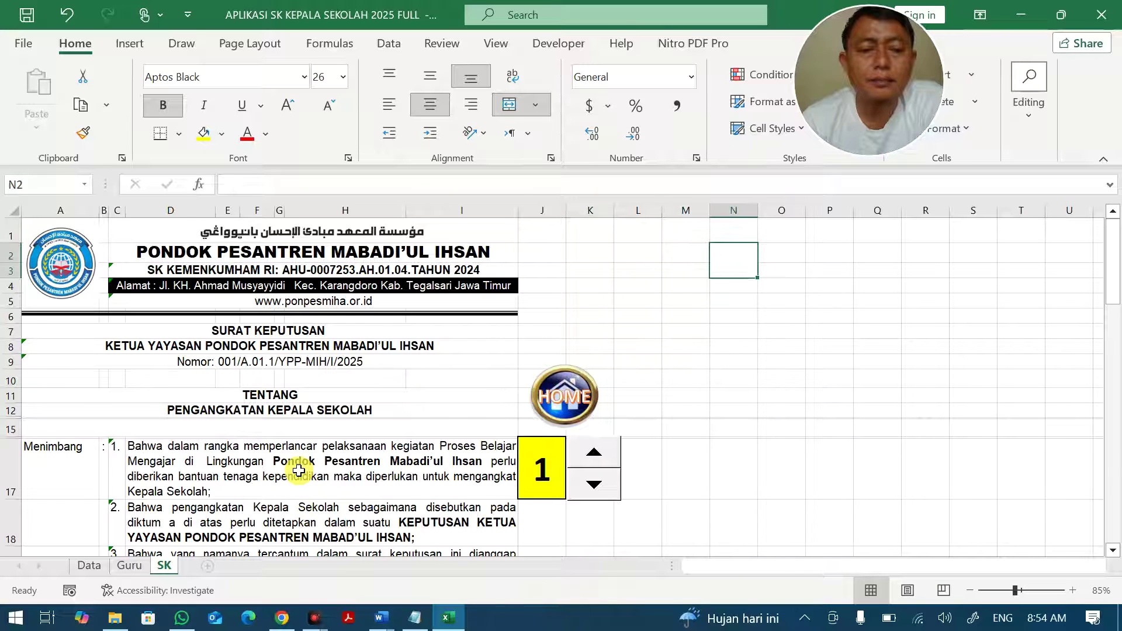
left_click(88, 566)
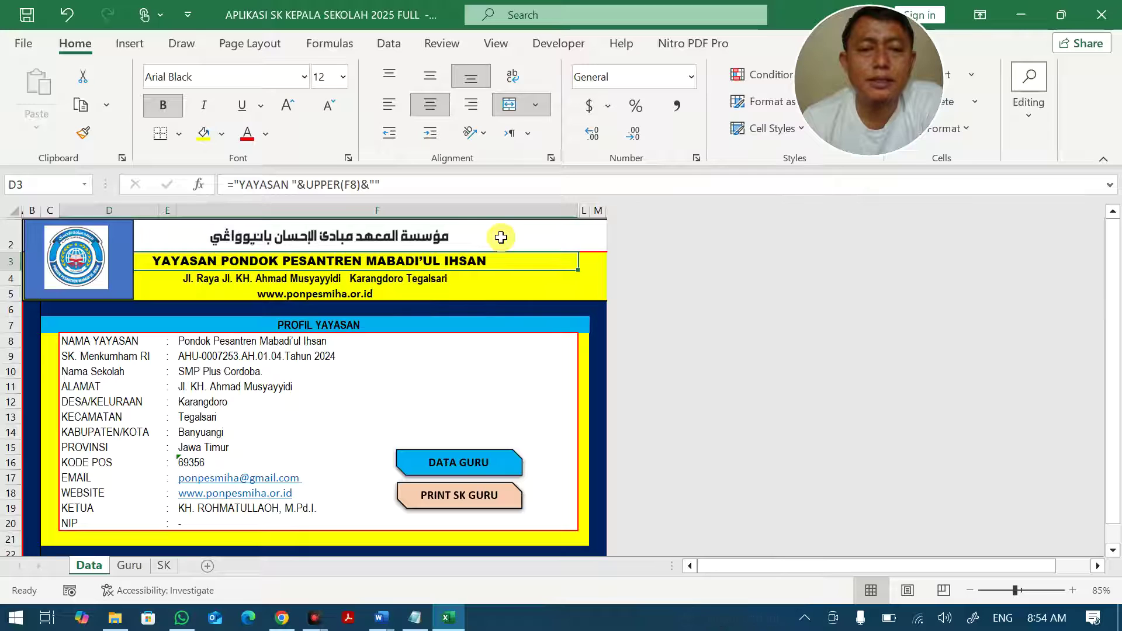
Inspect the Data sheet's title, address and website formulas and select the profile values F8:F19.
left_click(432, 241)
left_click(376, 267)
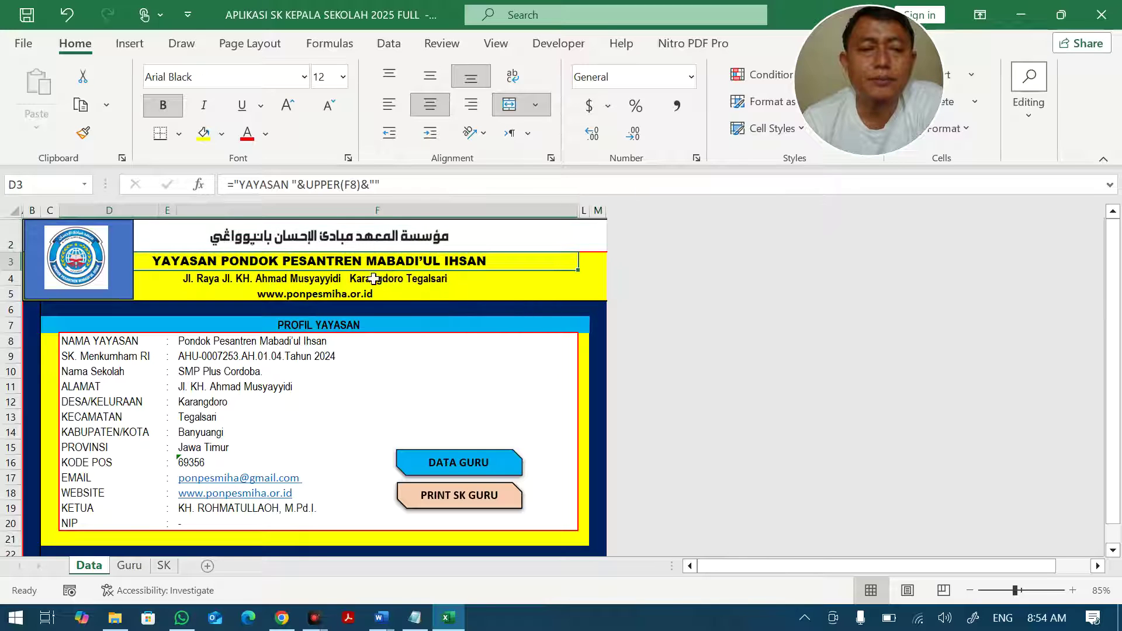
left_click(360, 282)
left_click(358, 296)
left_click_drag(218, 340, 228, 509)
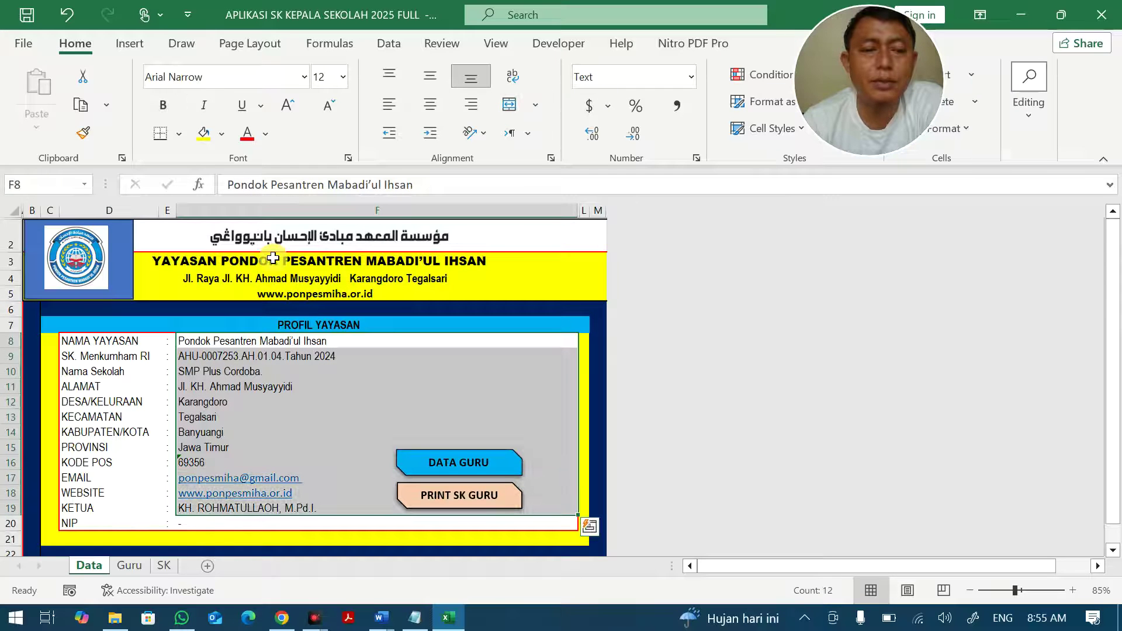
left_click_drag(274, 261, 278, 294)
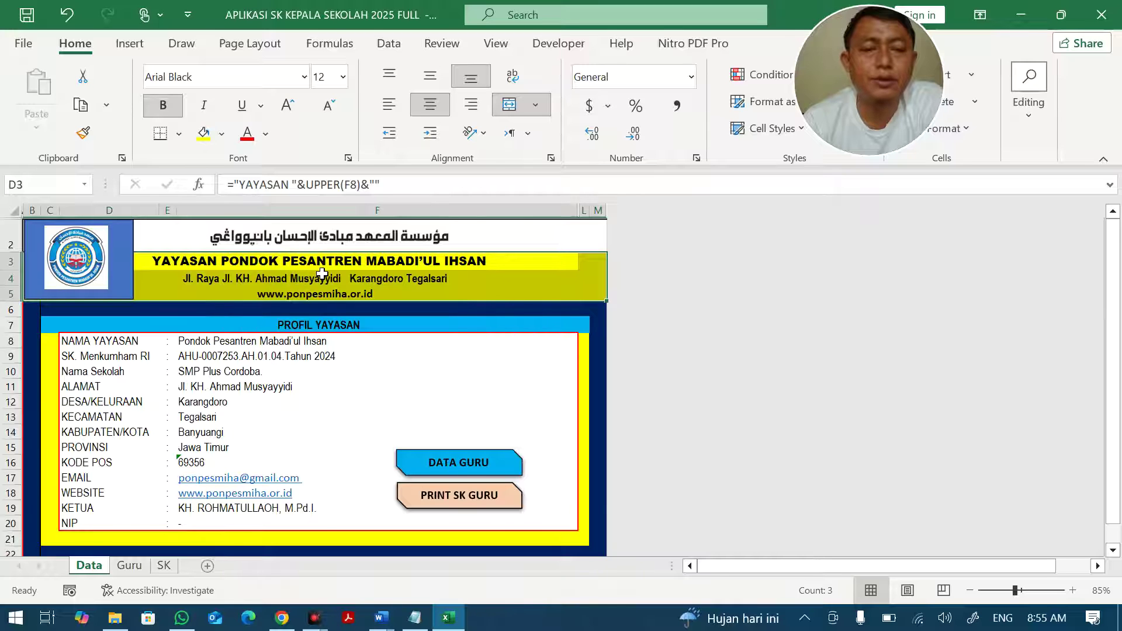
left_click(316, 273)
Jump to the Guru sheet via DATA GURU and select the teacher records from C4.
left_click(462, 465)
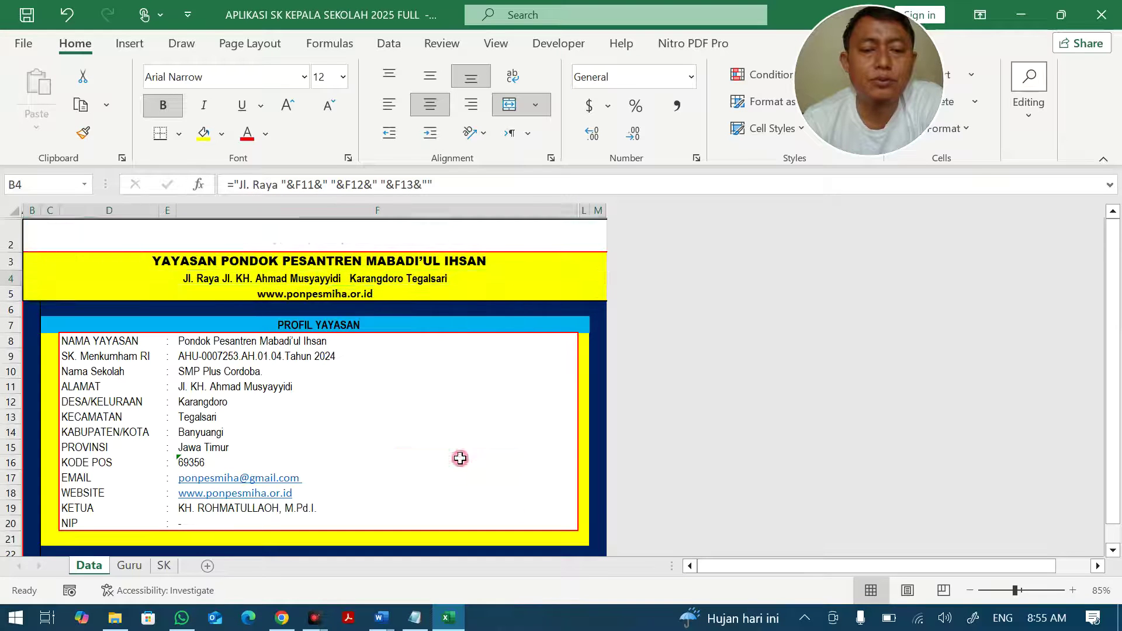
left_click(99, 282)
left_click_drag(98, 282, 1031, 421)
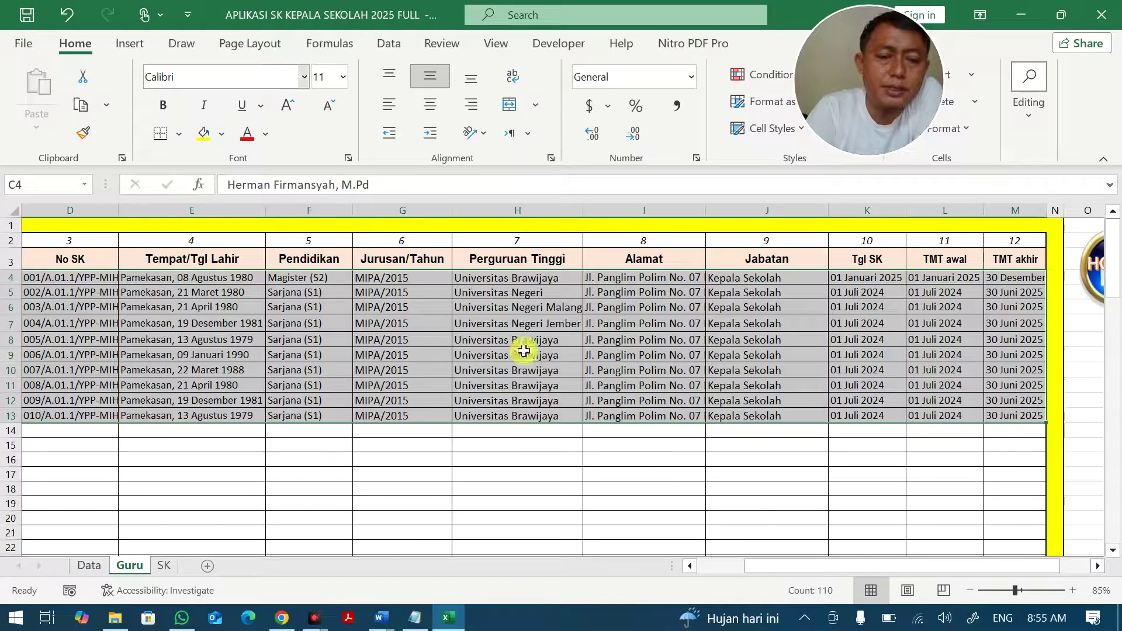
left_click(707, 565)
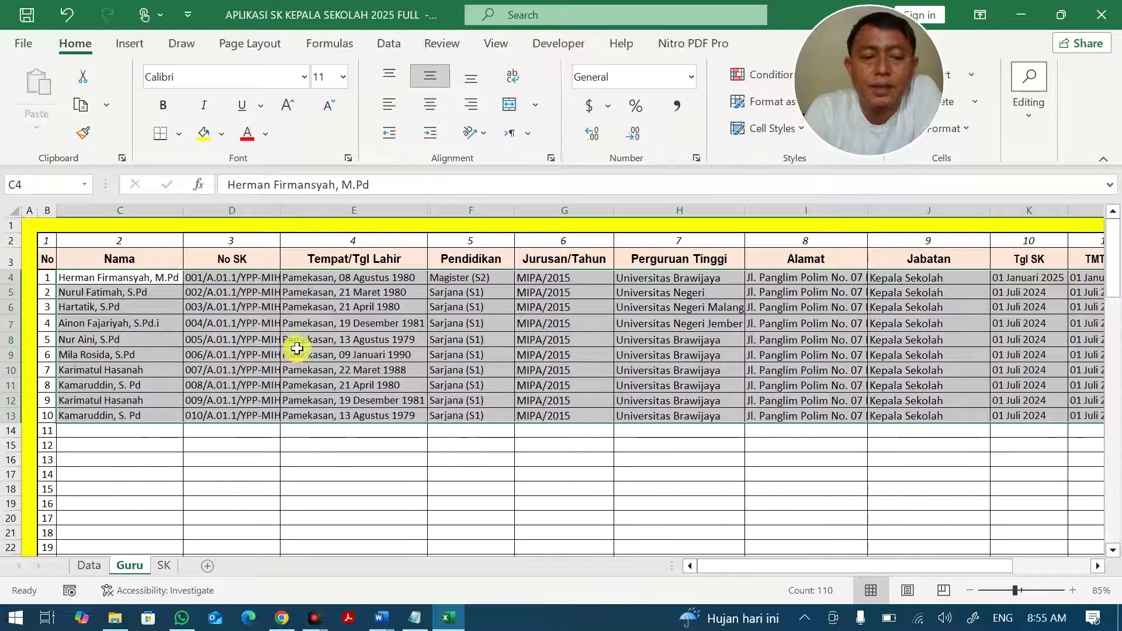
left_click(335, 339)
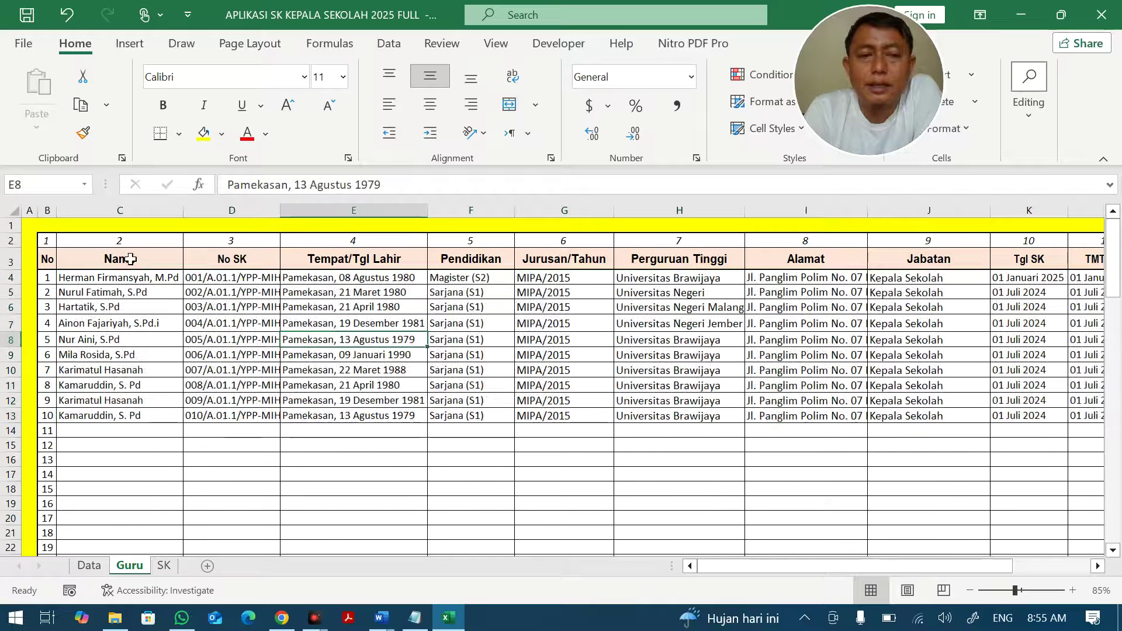
left_click(47, 242)
left_click(67, 243)
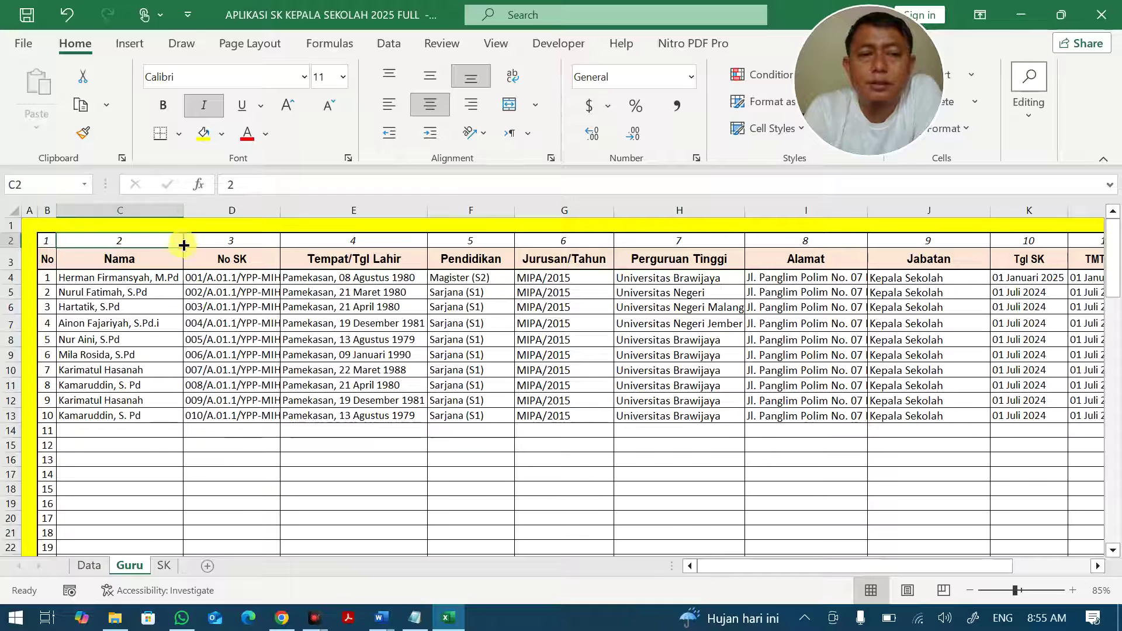
left_click(208, 240)
left_click(327, 242)
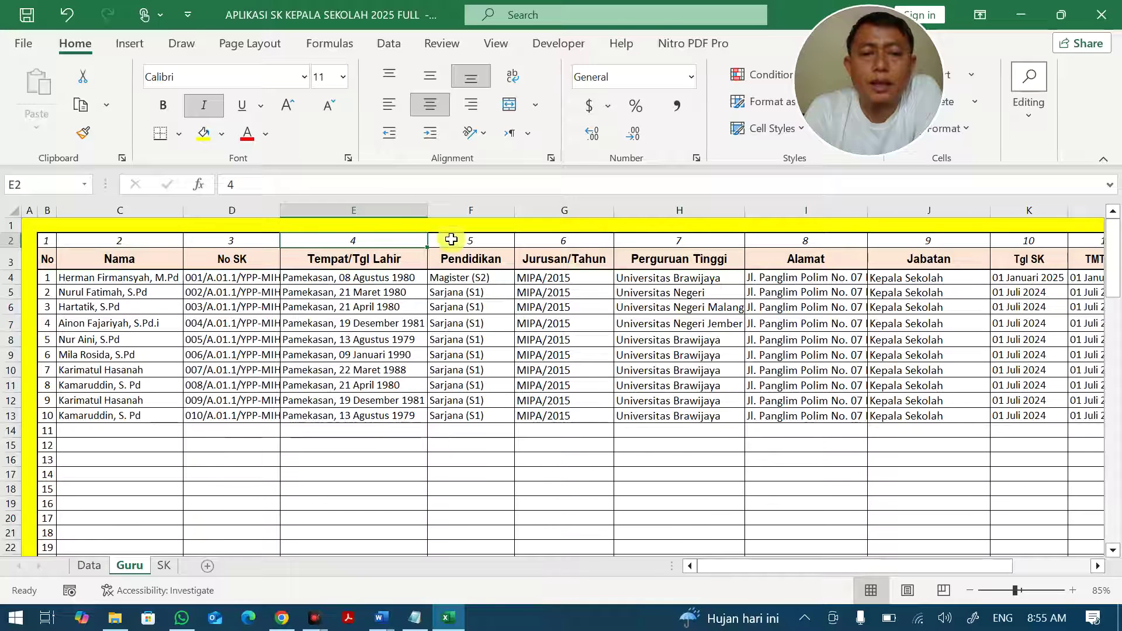
left_click(46, 240)
left_click(88, 240)
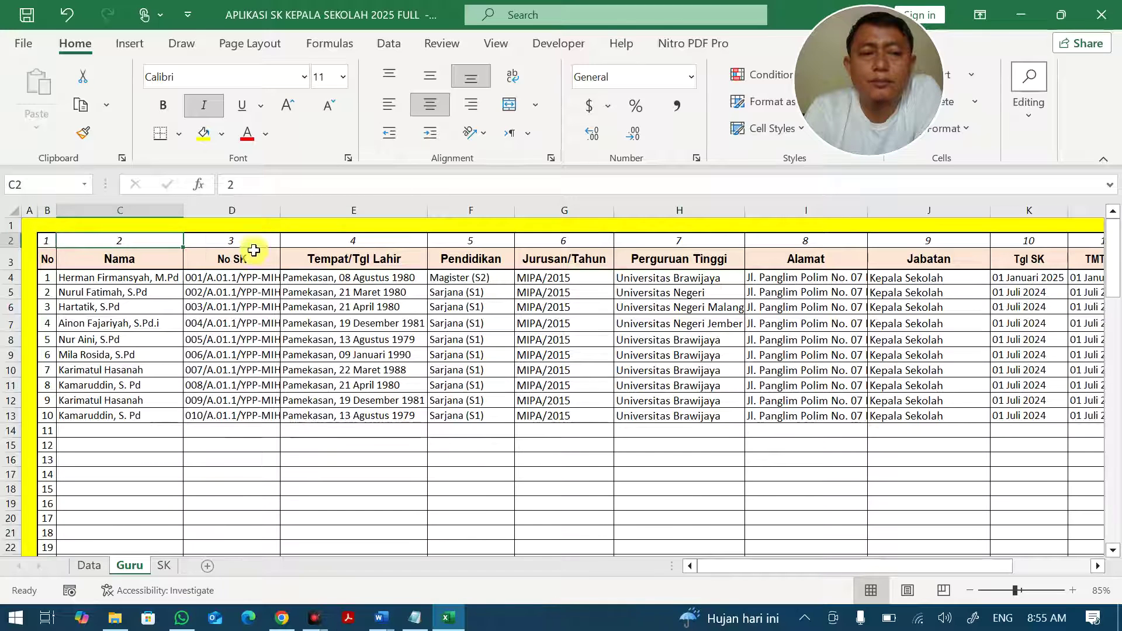
left_click(257, 239)
left_click(338, 239)
left_click(466, 245)
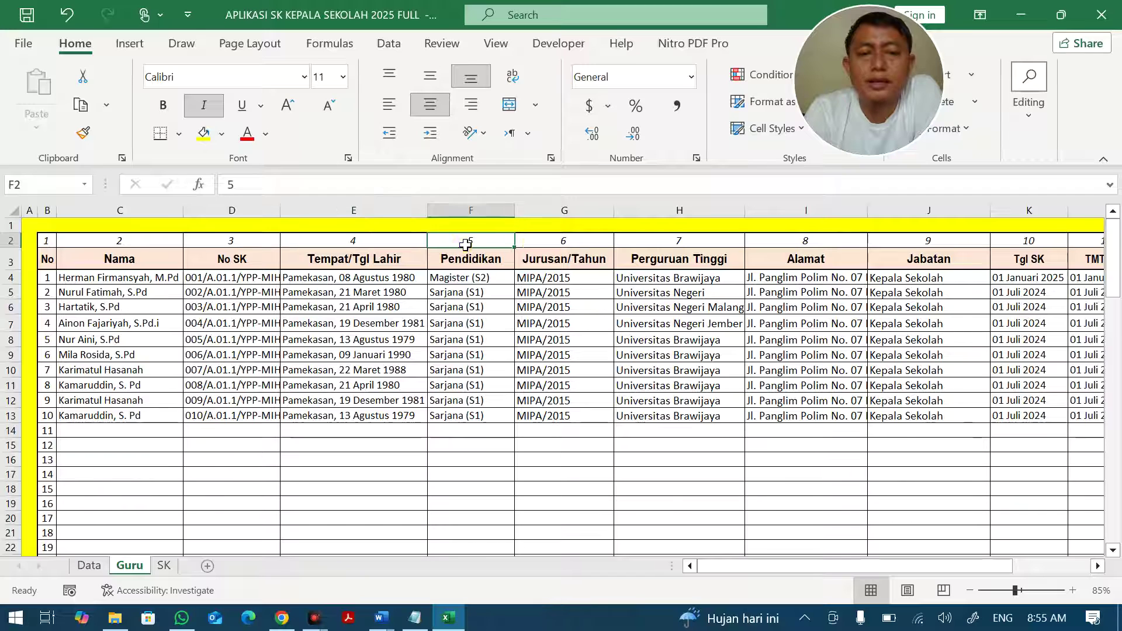
left_click(537, 243)
left_click(669, 242)
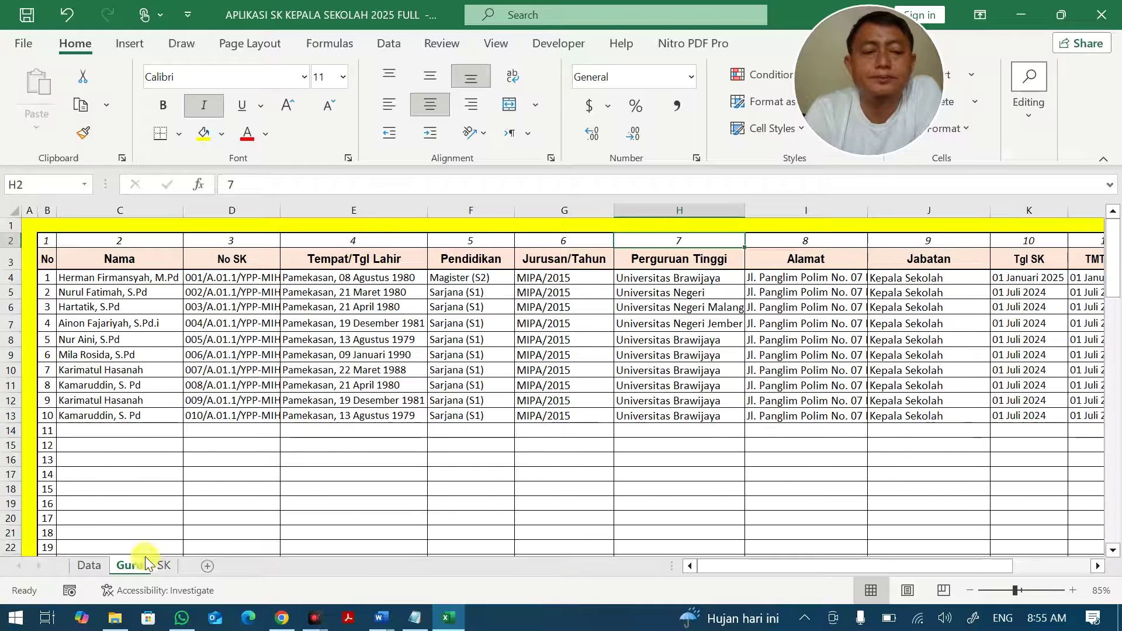
left_click(165, 566)
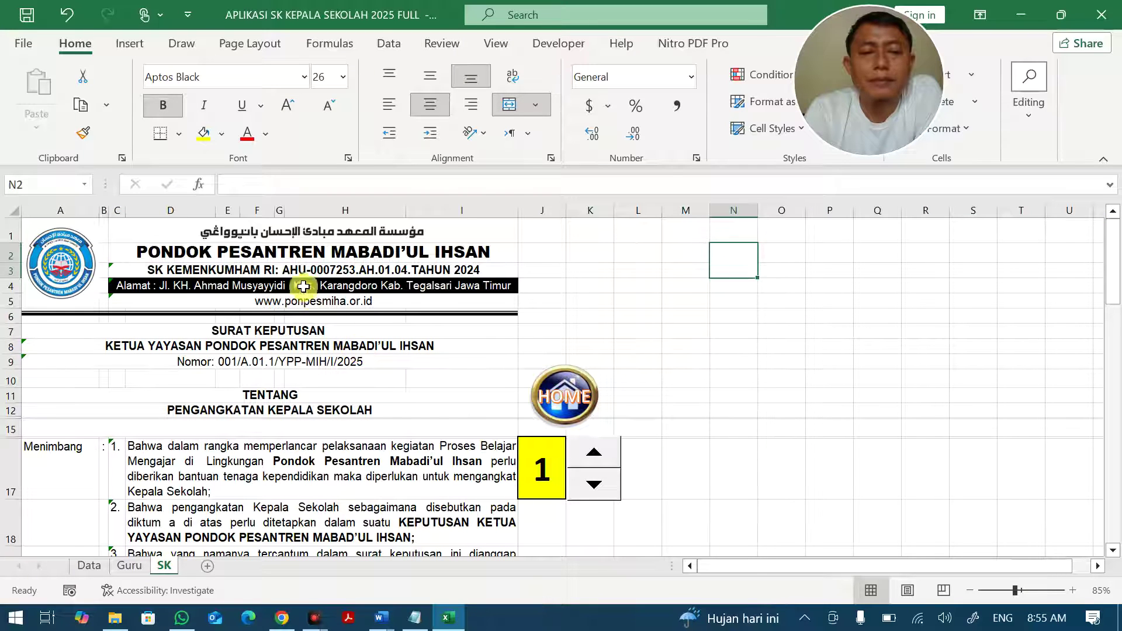
left_click(287, 255)
left_click(286, 270)
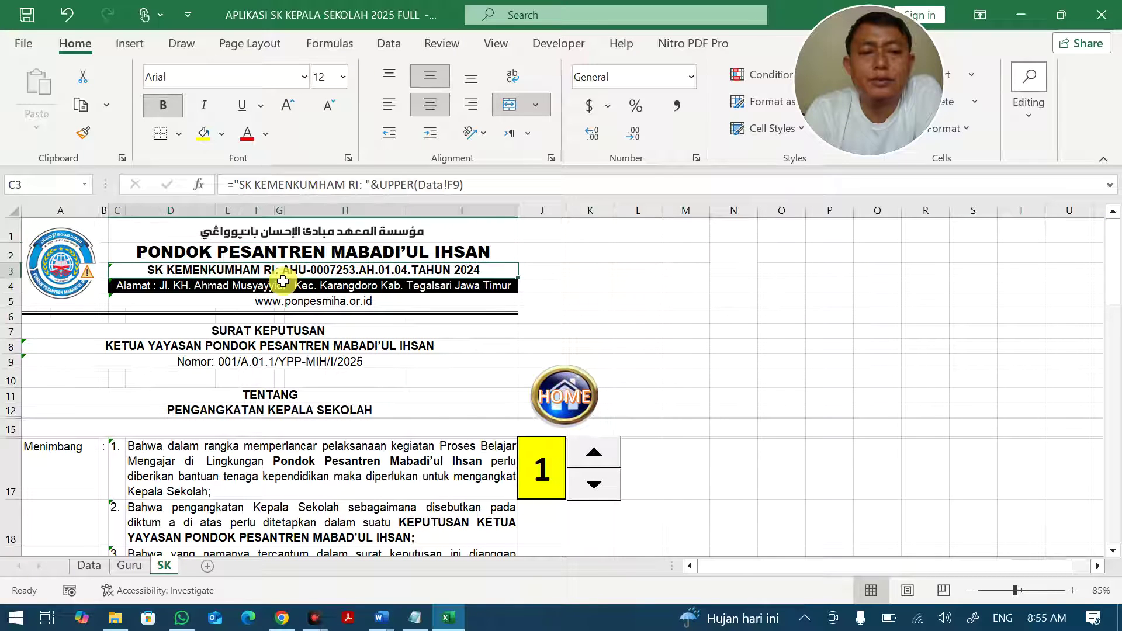
left_click(282, 287)
left_click(290, 301)
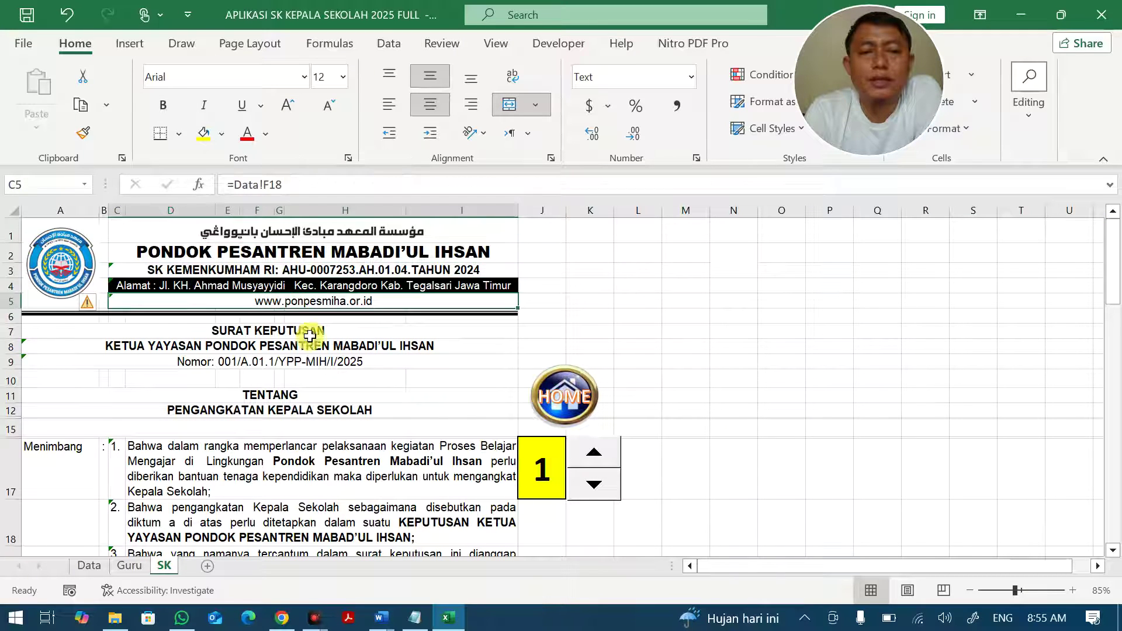
left_click(294, 332)
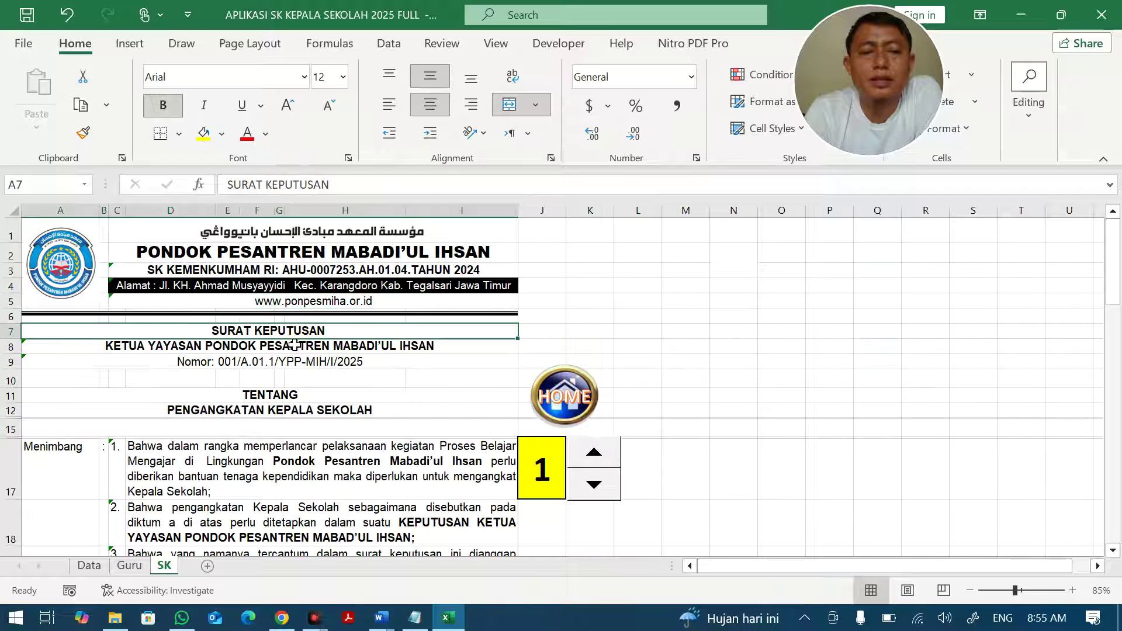
left_click(295, 346)
left_click(289, 361)
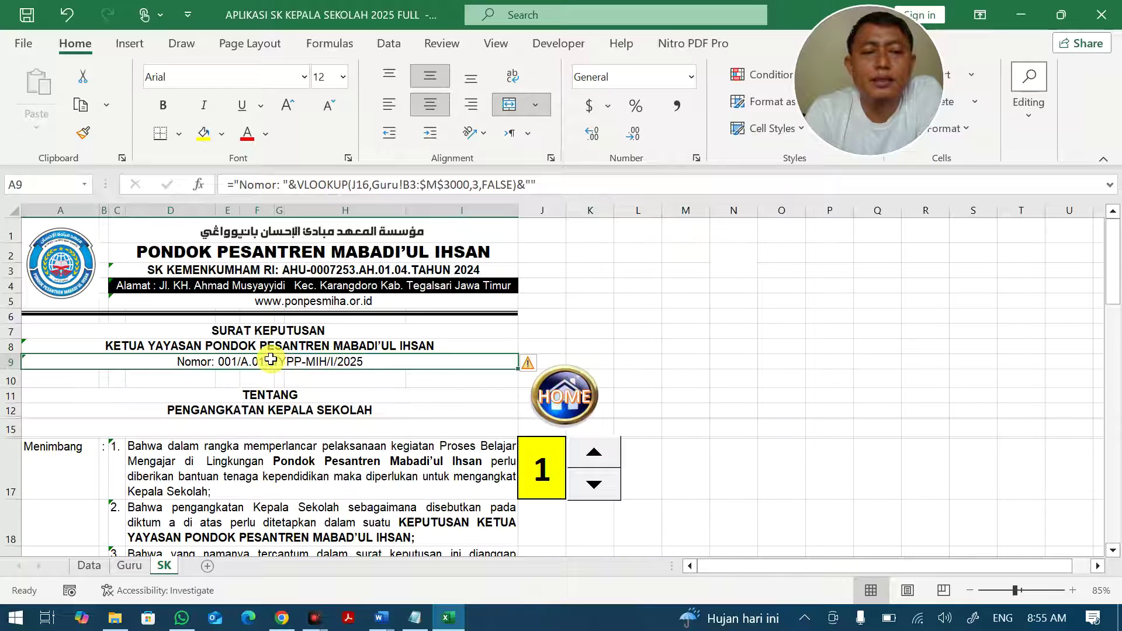
left_click(92, 568)
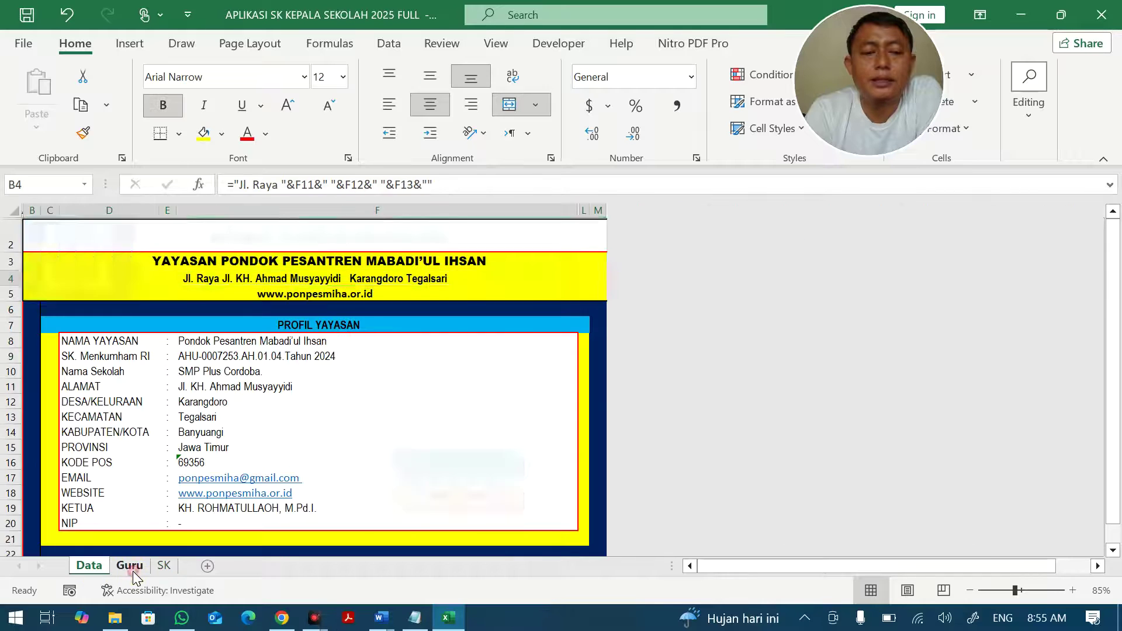
left_click(130, 567)
left_click(164, 567)
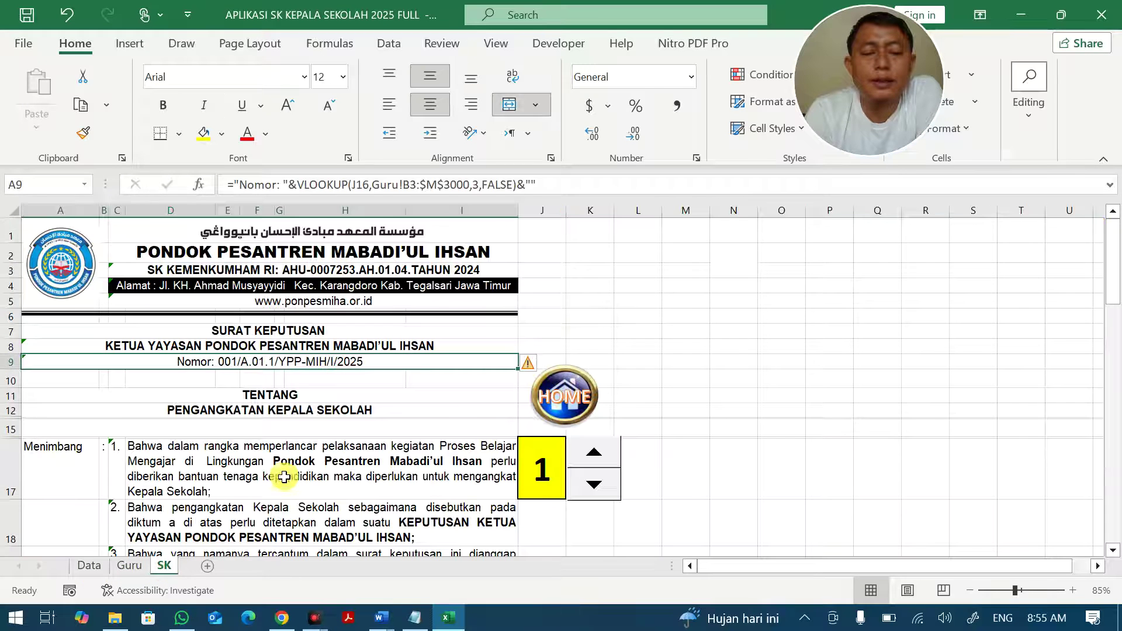
scroll(279, 471, "down", 1)
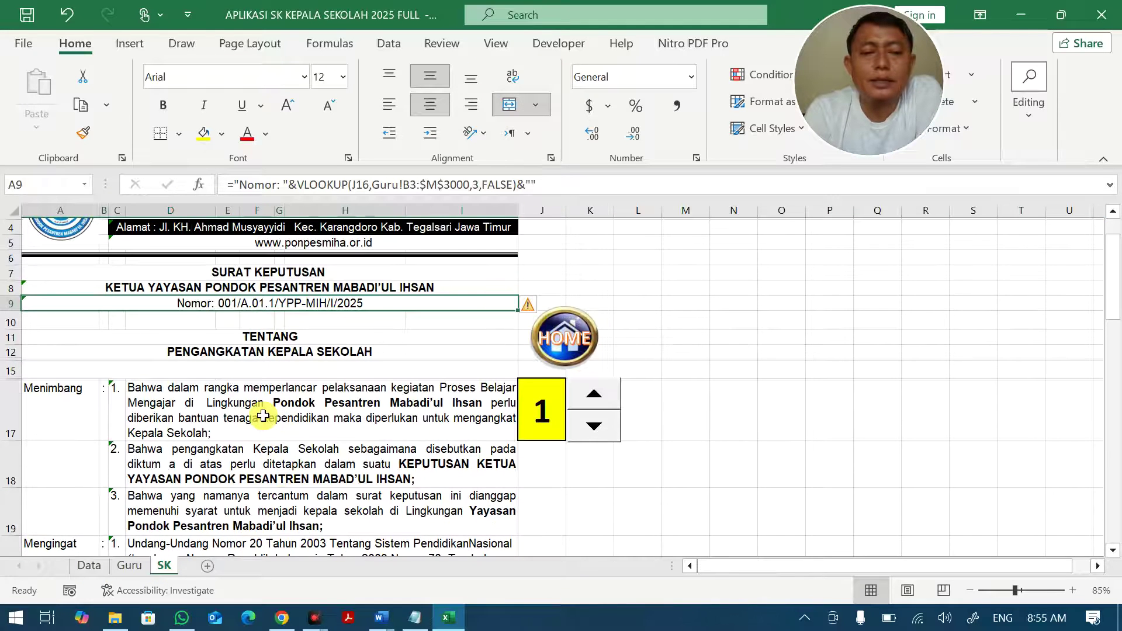
left_click(263, 415)
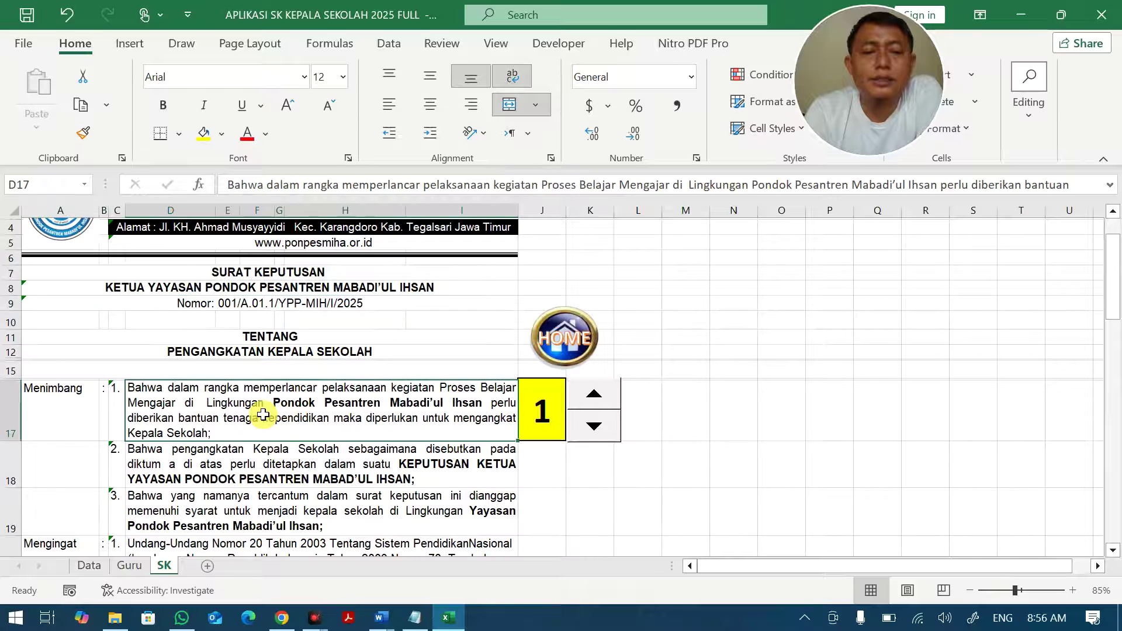
Mark the foundation name inside the D17 Menimbang clause and confirm the edit.
mouse_move(754, 185)
left_mouse_down()
mouse_move(938, 184)
mouse_move(752, 184)
left_mouse_up()
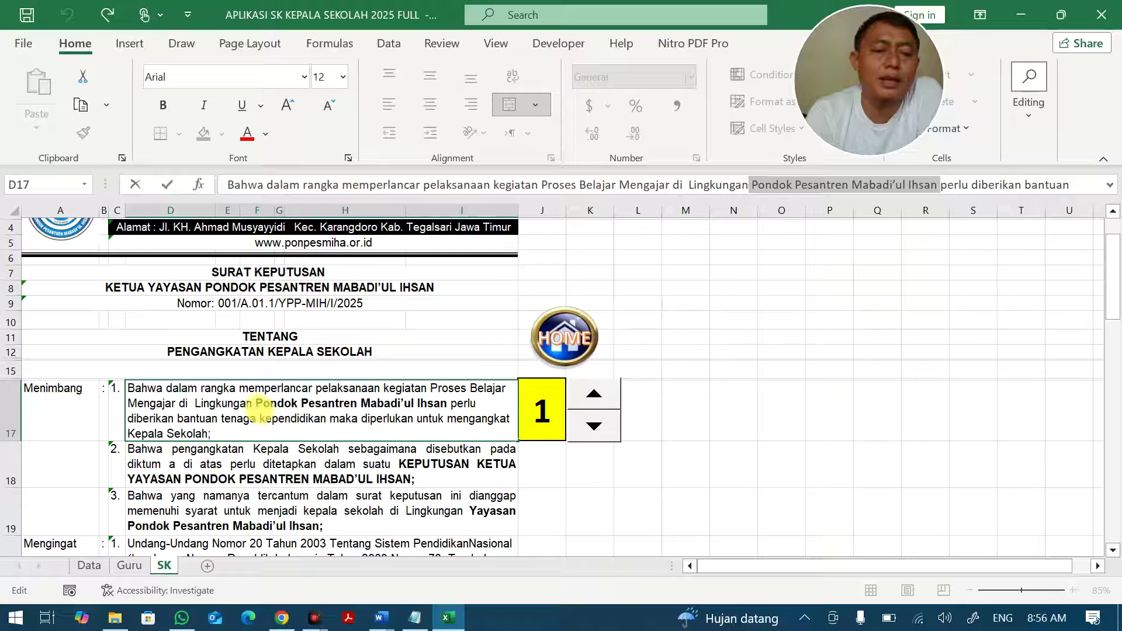
left_click_drag(256, 404, 339, 403)
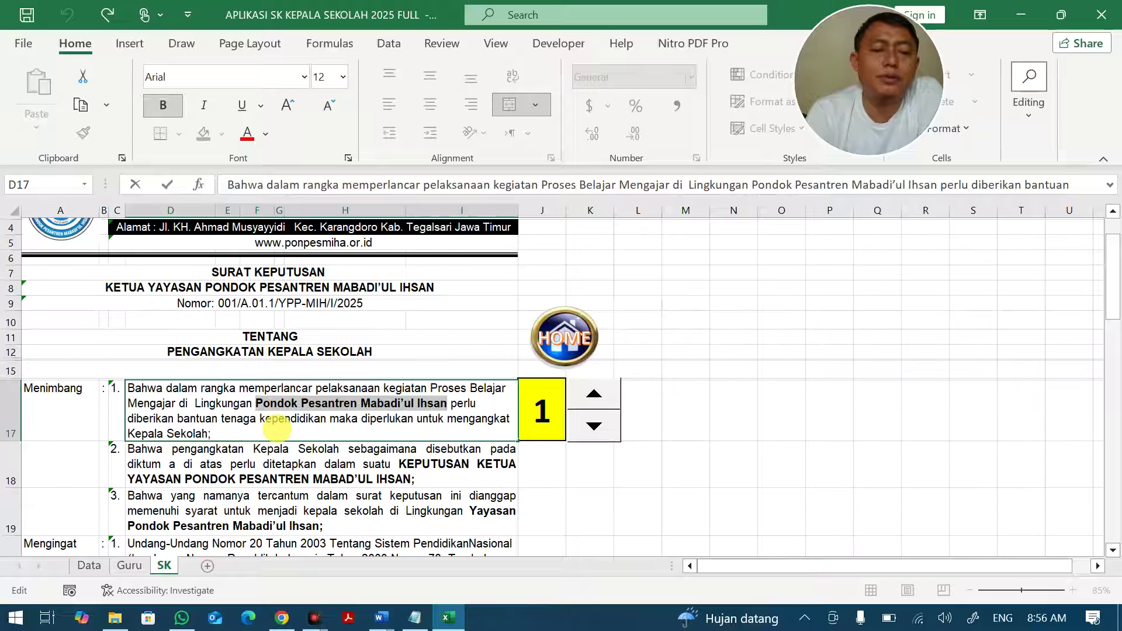
left_click(275, 430)
key("Return")
left_click(340, 418)
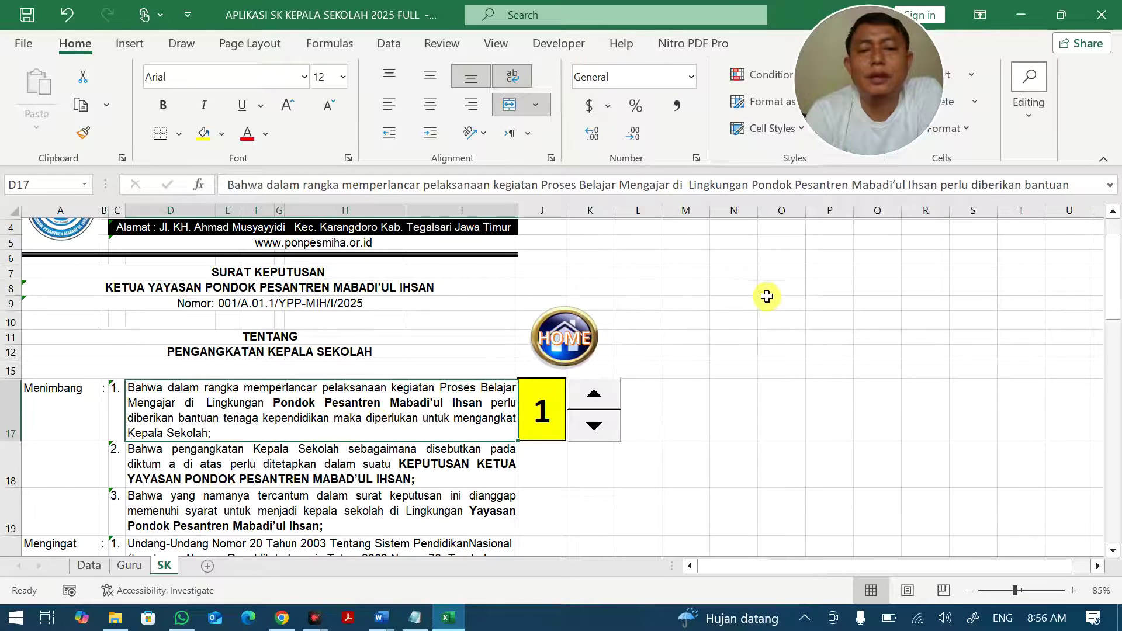
Enter a test number 4 in empty cell N2 and undo it.
scroll(767, 297, "up", 1)
left_click(745, 265)
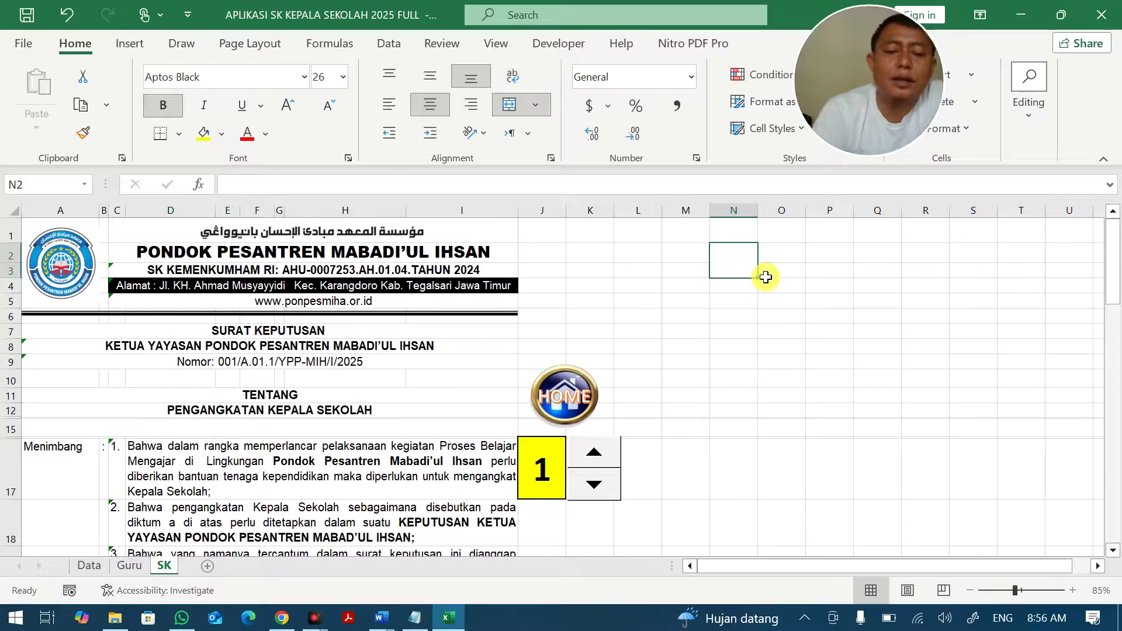
type("4")
key("Return")
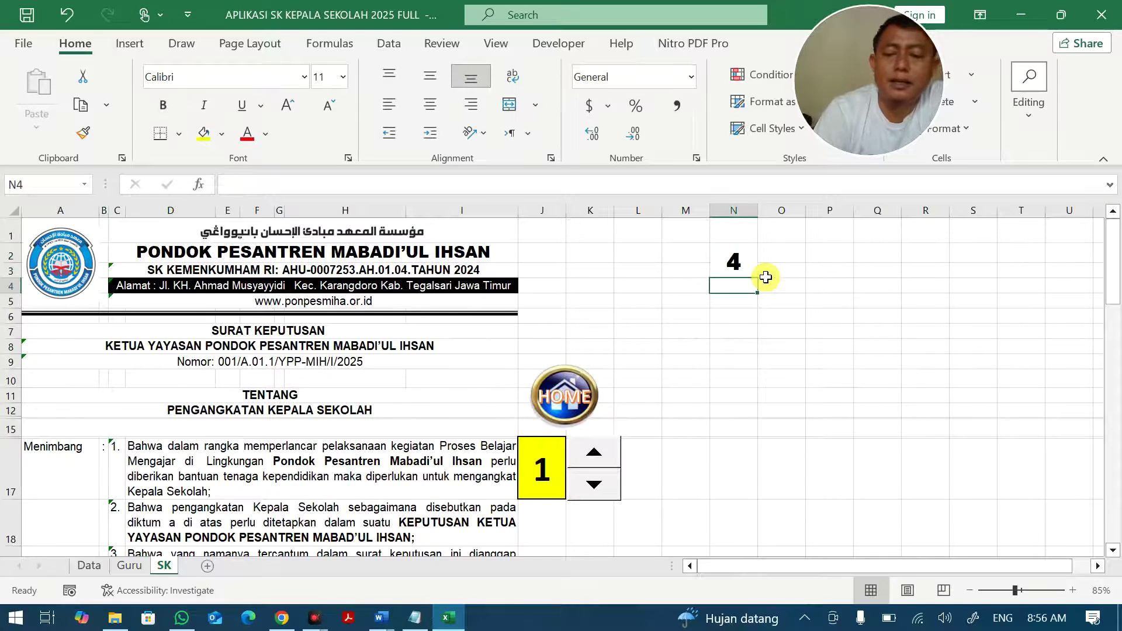
key("Up")
Review the Menimbang, Mengingat and Memperhatikan clauses in D17 through D23.
left_click(181, 470)
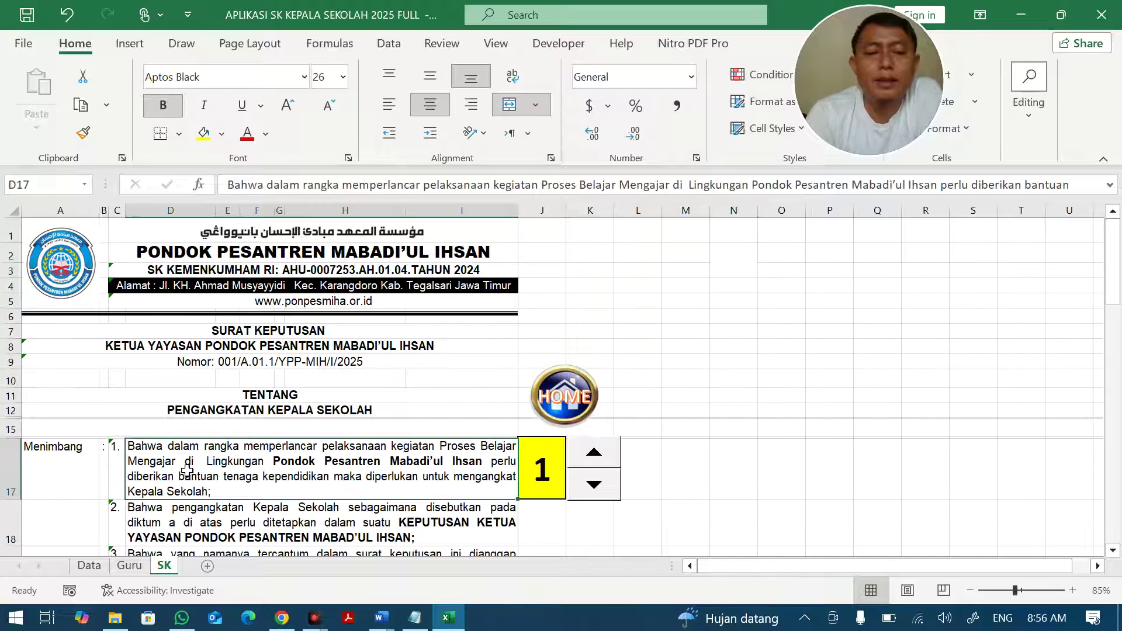
scroll(239, 419, "down", 2)
left_click(257, 416)
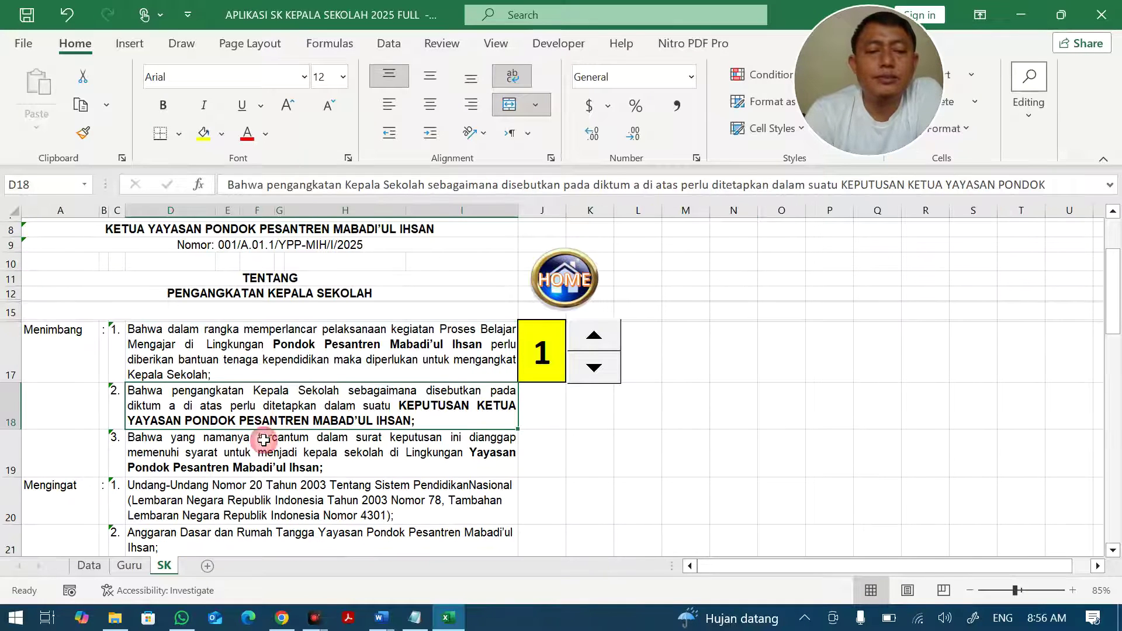
left_click(263, 450)
left_click(270, 517)
scroll(270, 516, "down", 2)
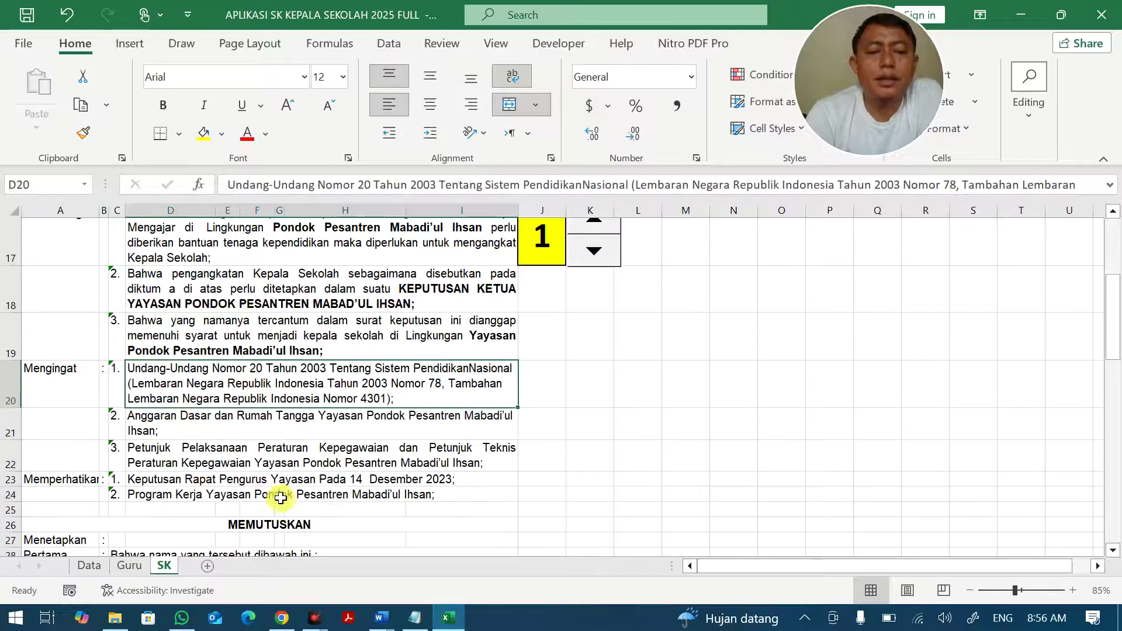
left_click(288, 451)
scroll(289, 451, "down", 1)
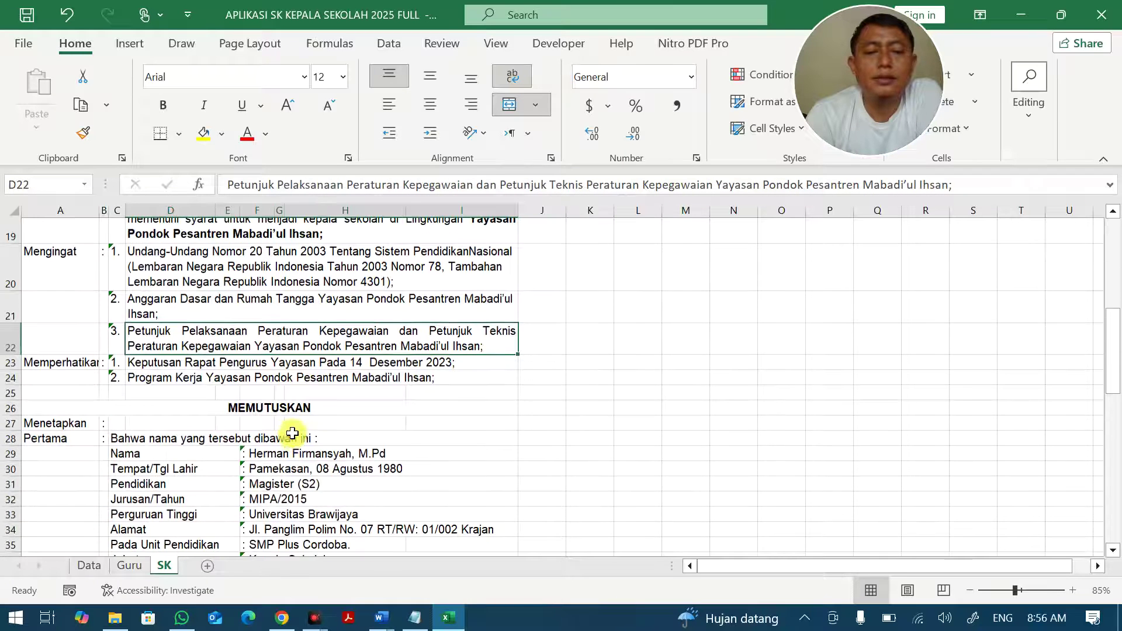
left_click(304, 366)
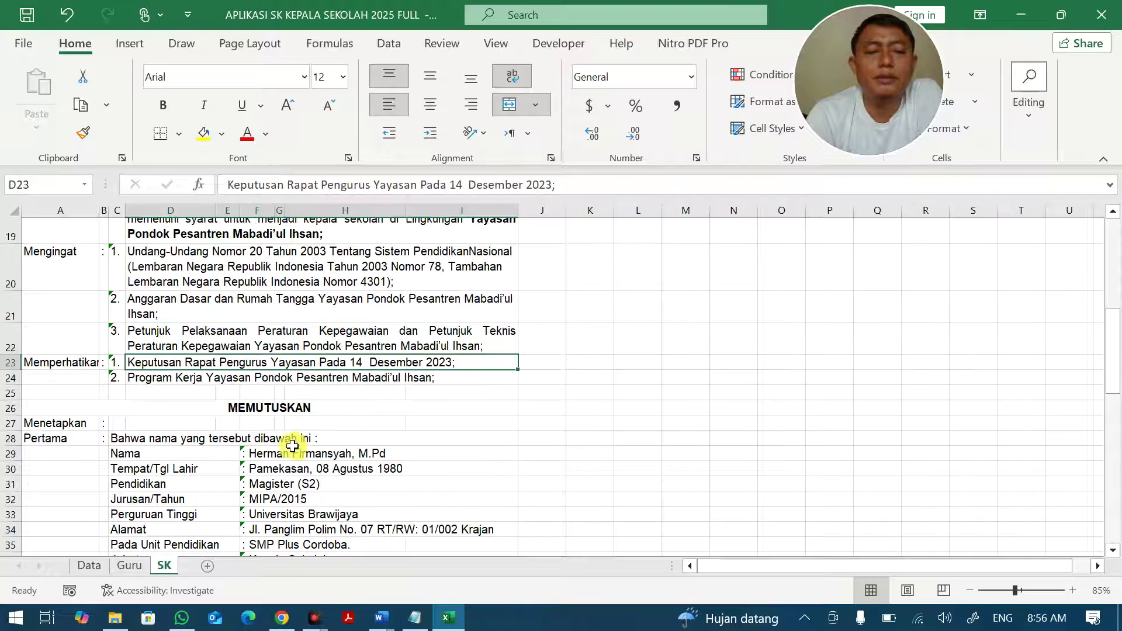
Check the Nama VLOOKUP formula in F29 and switch to the Guru sheet.
left_click(292, 446)
scroll(315, 447, "down", 1)
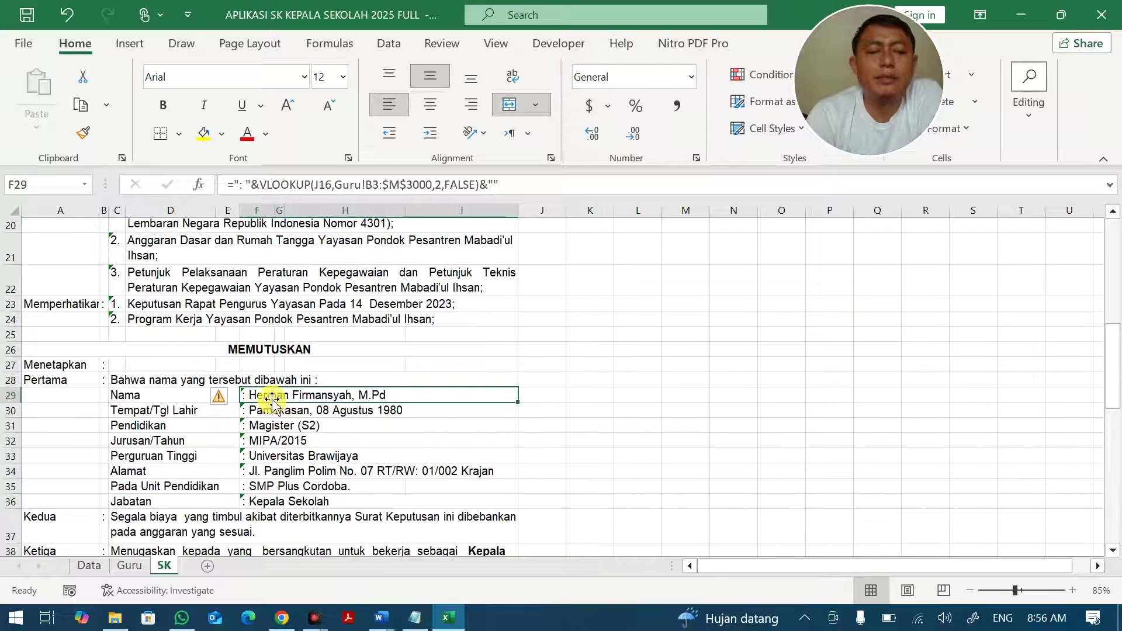
scroll(280, 502, "up", 5)
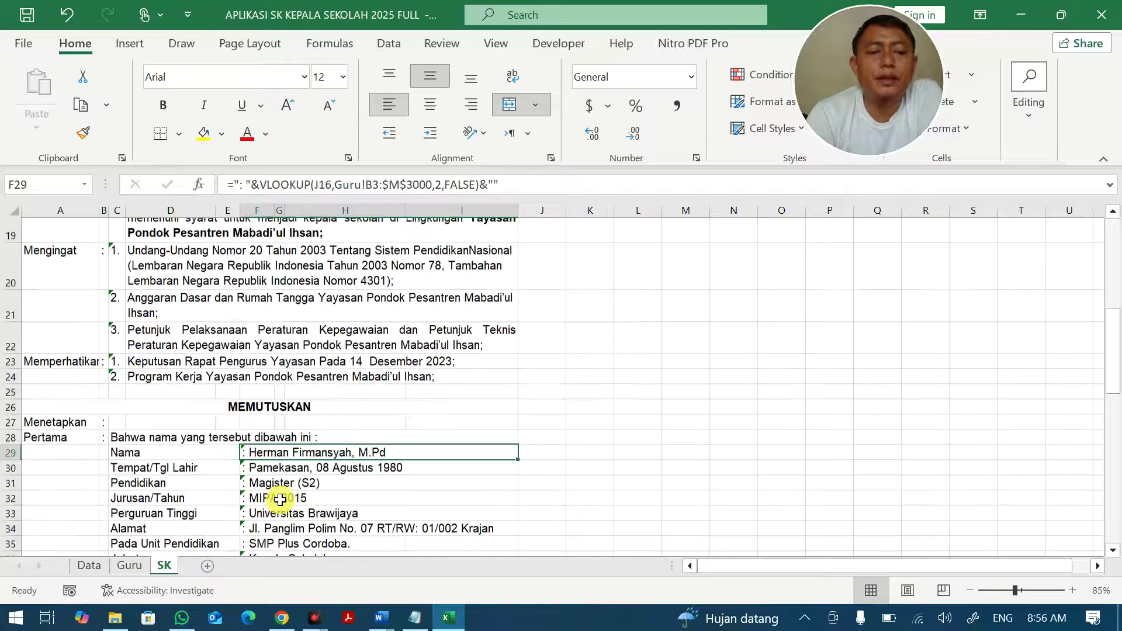
left_click(129, 565)
Check the teacher numbers 1 to 10 in B4:B13 and return to the SK sheet.
left_click_drag(48, 278, 47, 415)
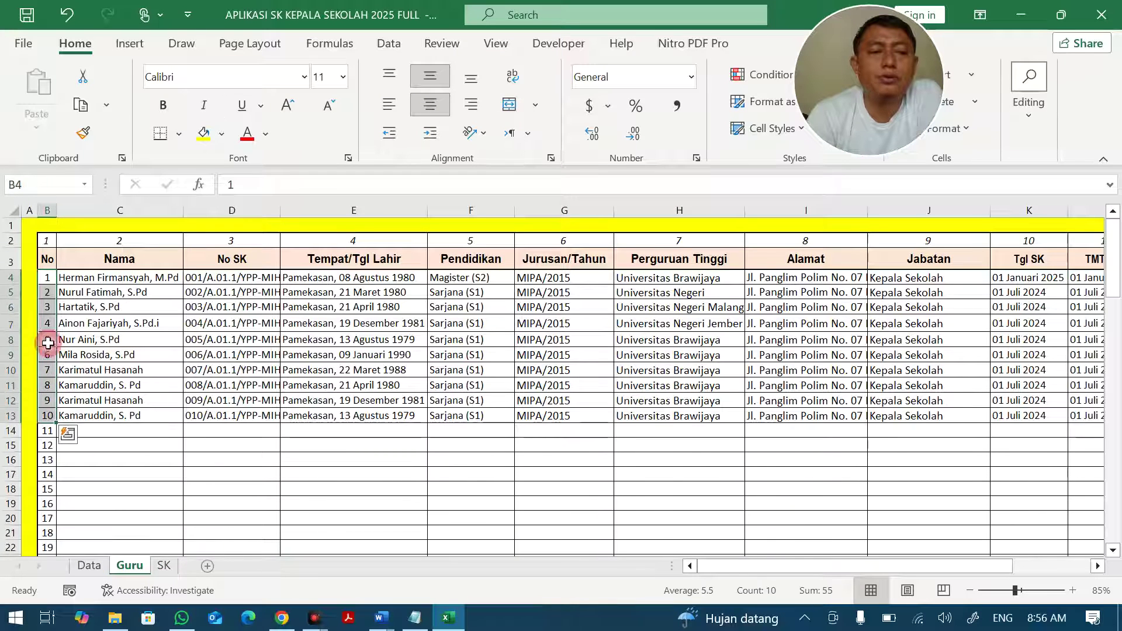
left_click(49, 305)
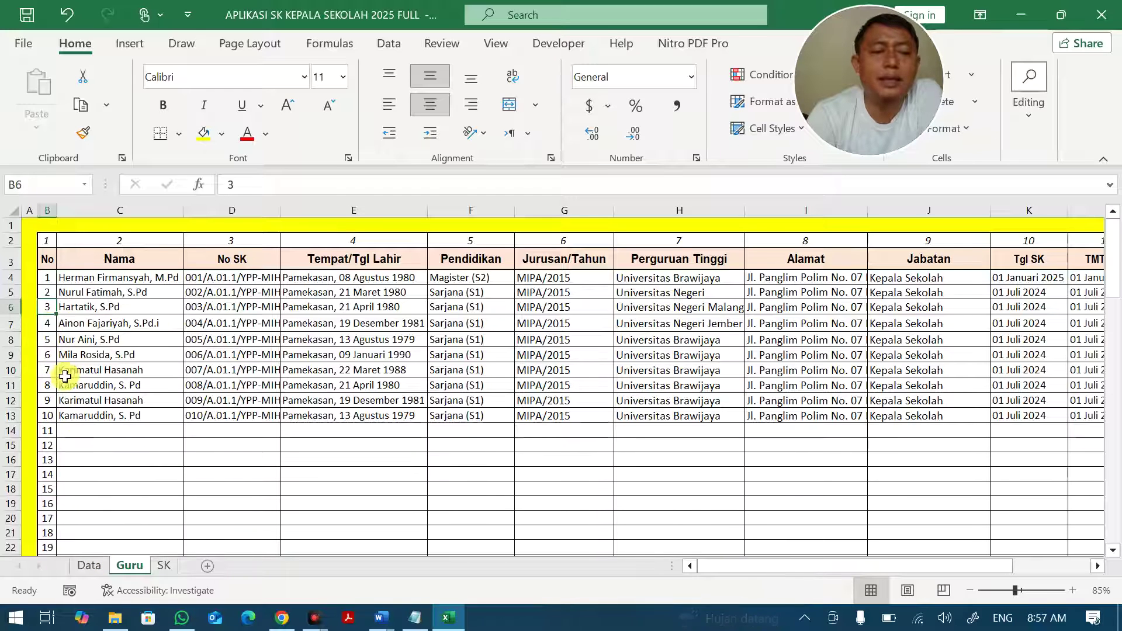
left_click(48, 415)
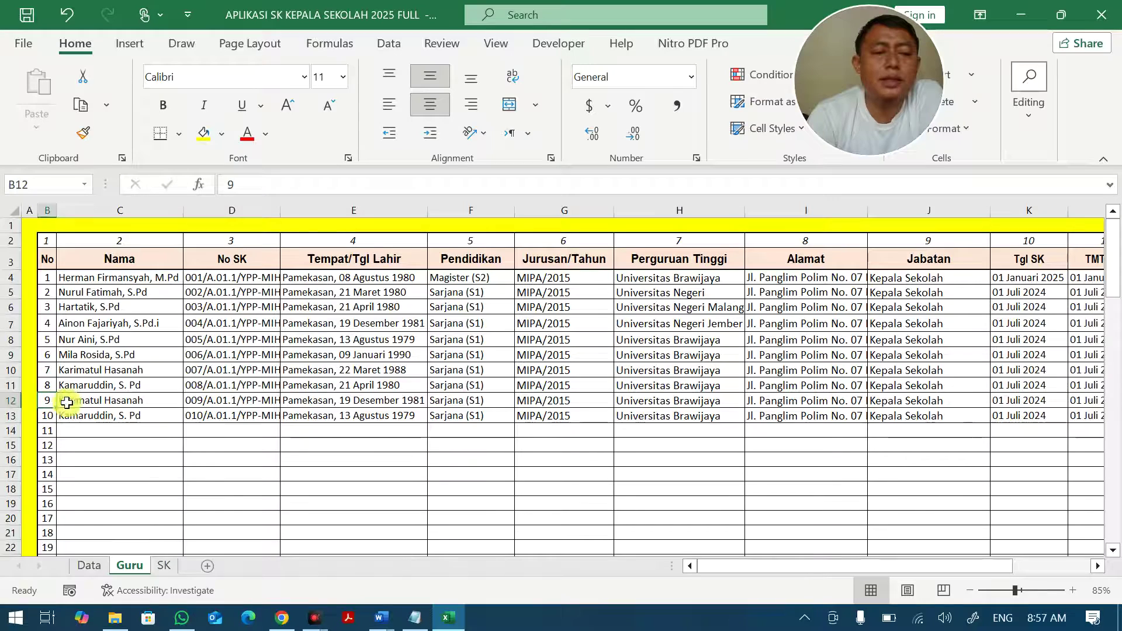
left_click(162, 566)
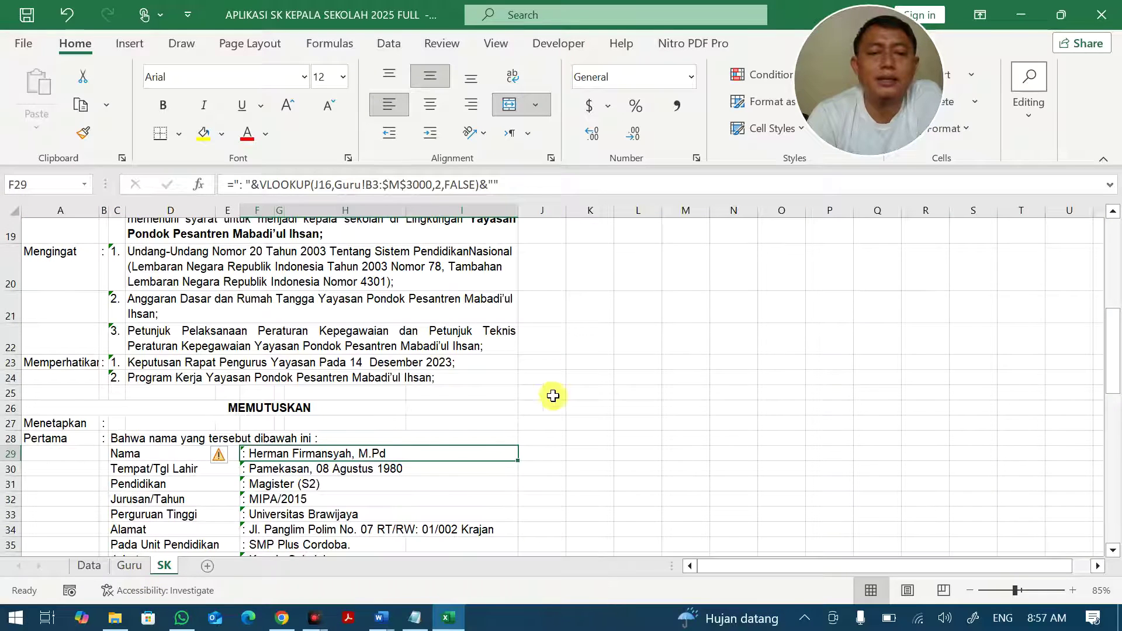
Enter 9 in yellow cell J16 and verify F29's Nama result and the Nomor 009/A.01.1/YPP-MIH/I/2033.
scroll(561, 351, "up", 6)
left_click(543, 454)
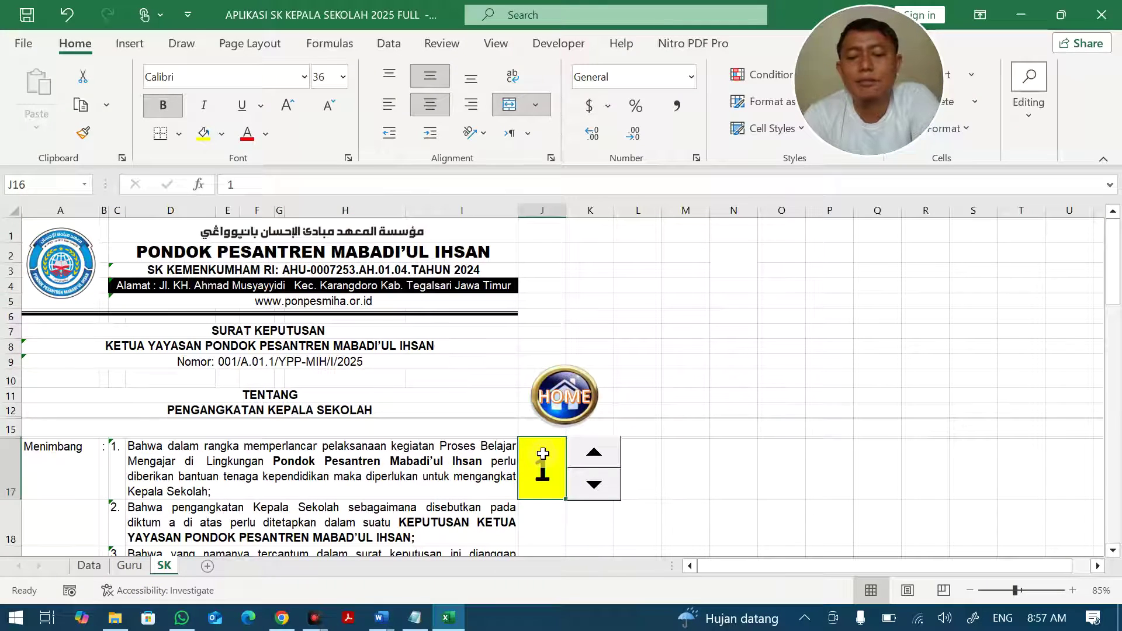
type("9")
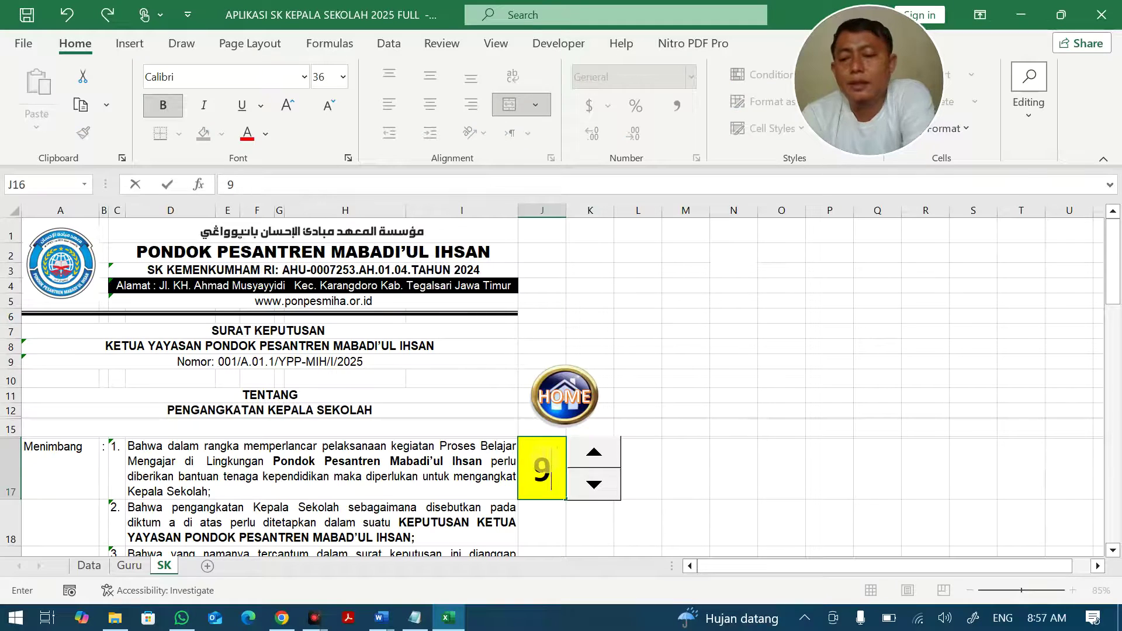
key("Return")
scroll(534, 463, "down", 10)
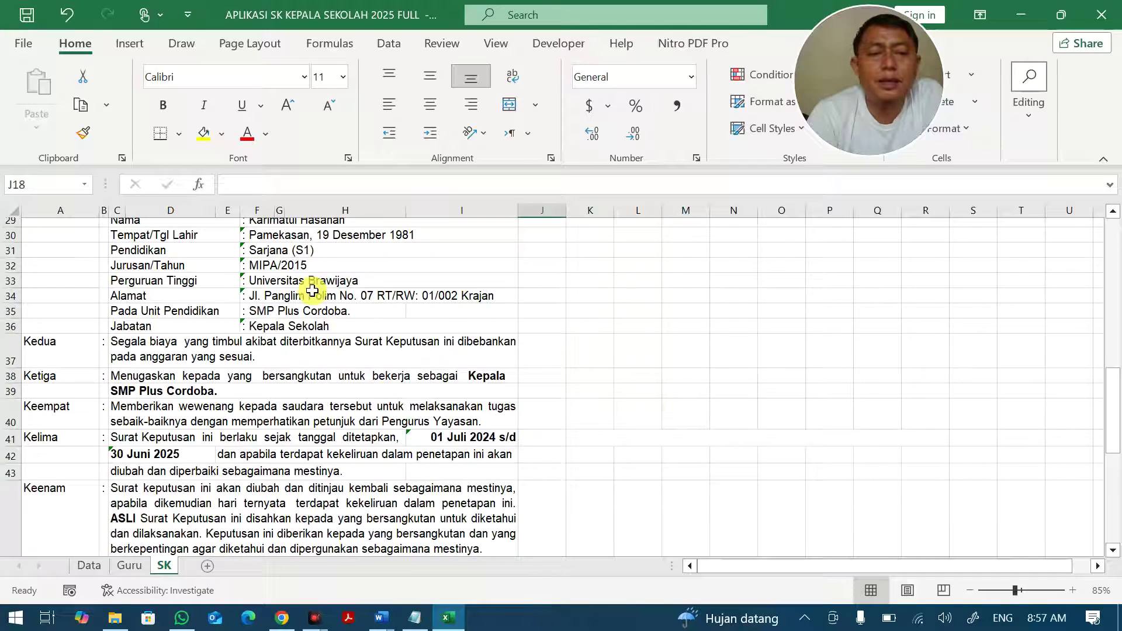
scroll(314, 293, "up", 2)
left_click(296, 279)
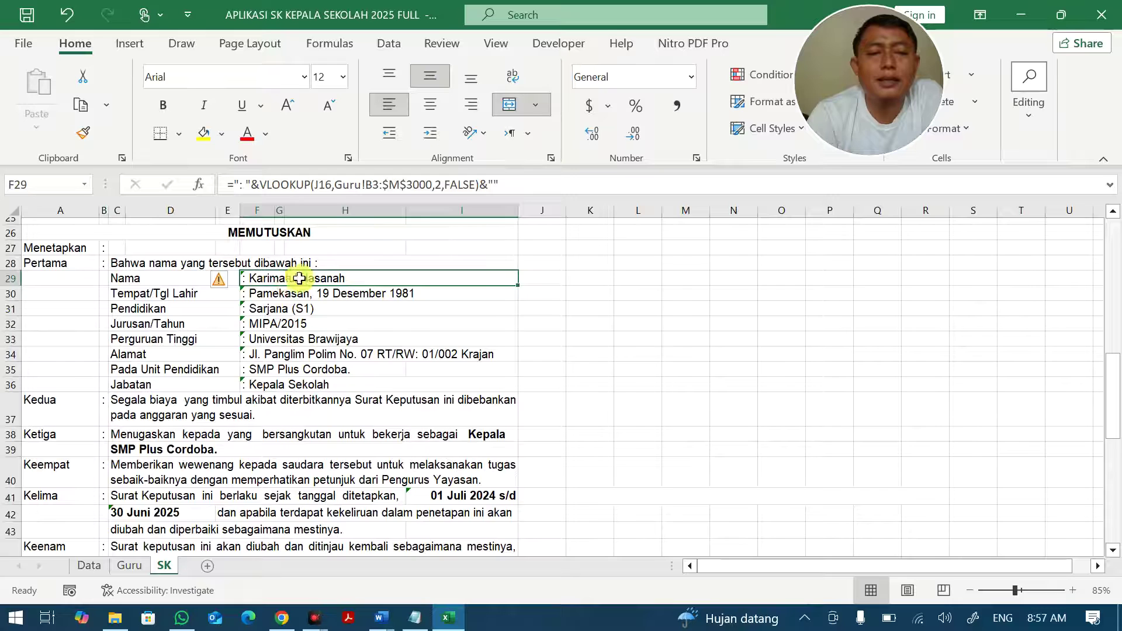
scroll(299, 279, "up", 3)
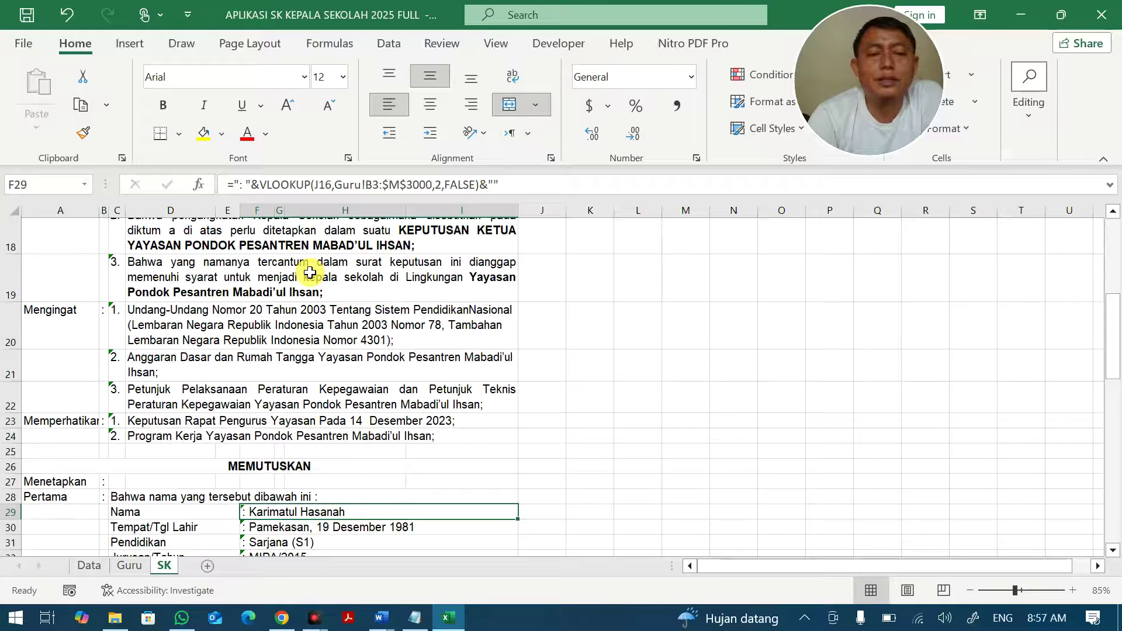
scroll(310, 273, "up", 4)
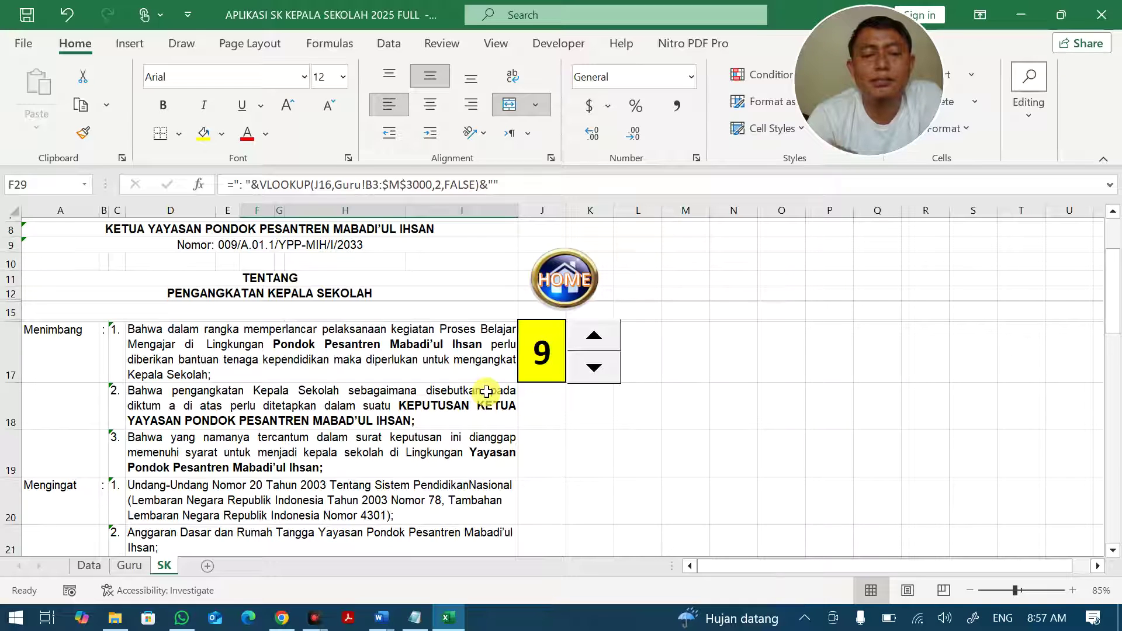
left_click(537, 360)
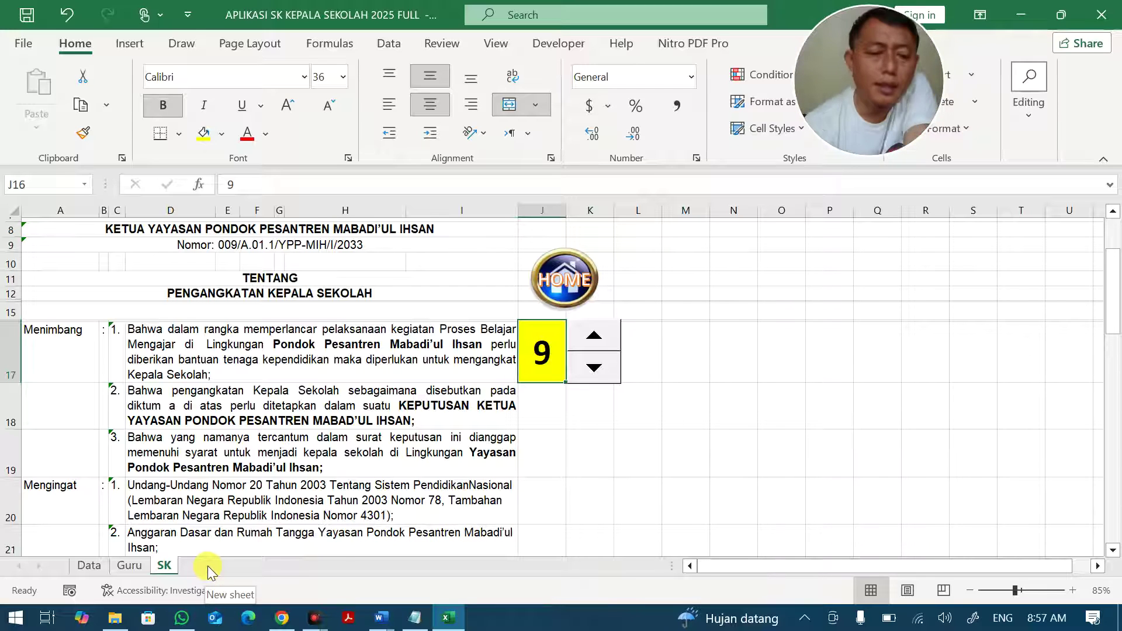
On the Guru sheet, scroll right to the TMT akhir column showing 30 Desember 2025.
left_click(130, 565)
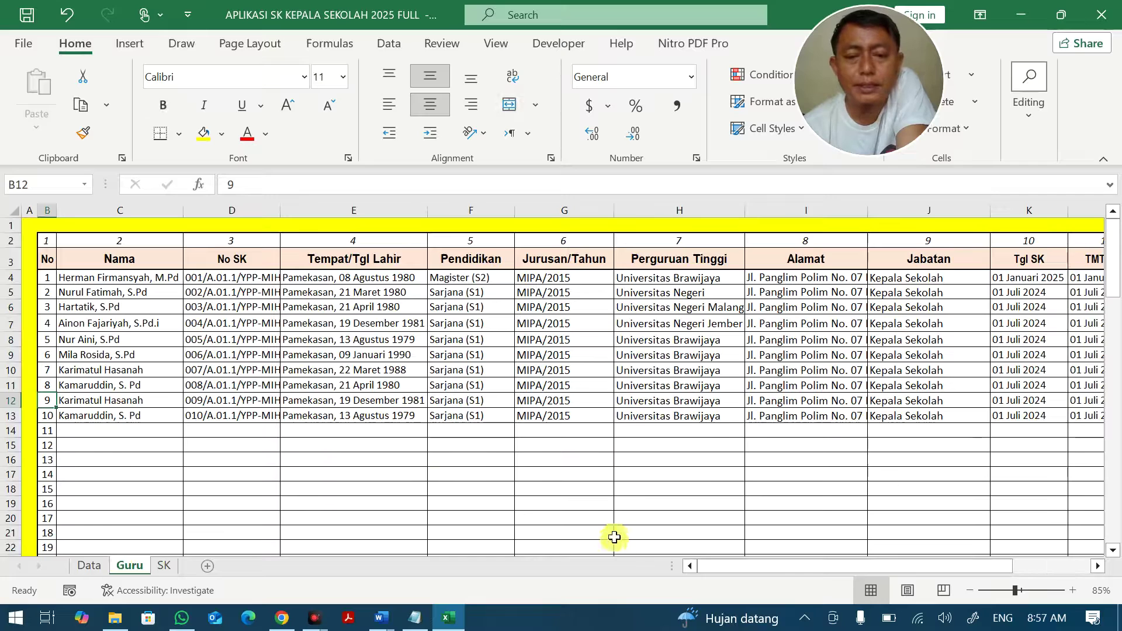
left_click_drag(808, 563, 903, 563)
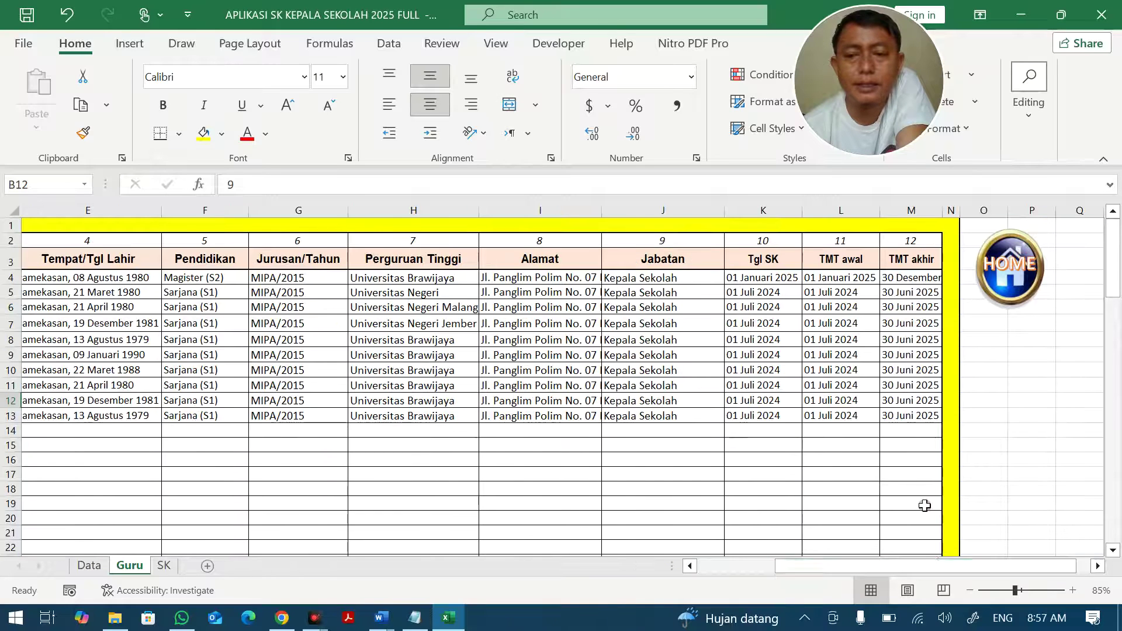
left_click(895, 282)
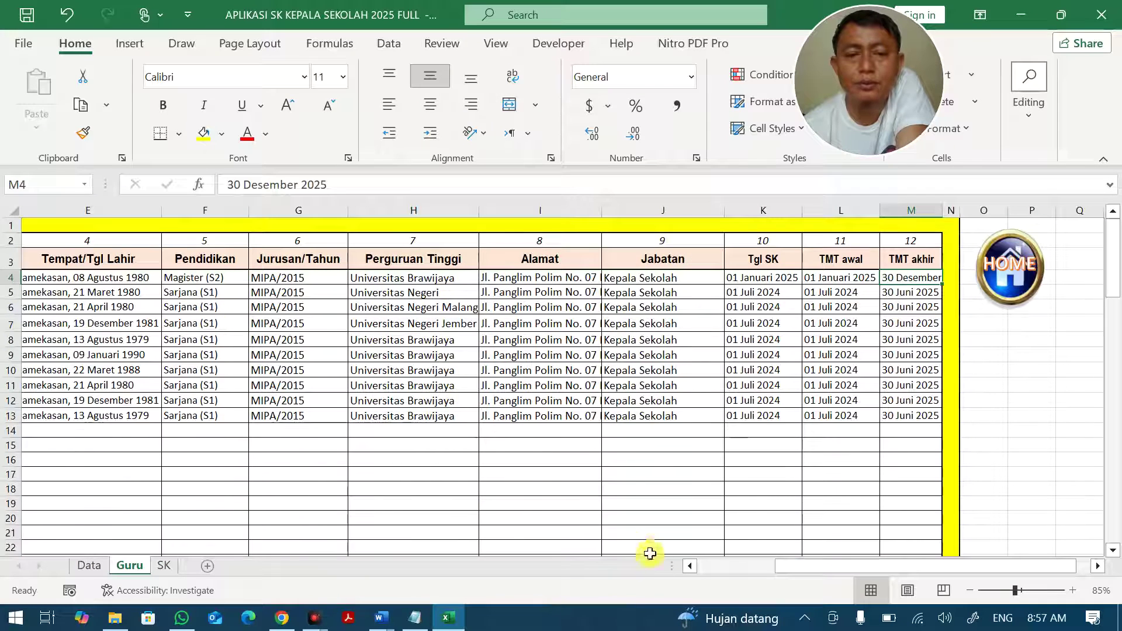
left_click(759, 566)
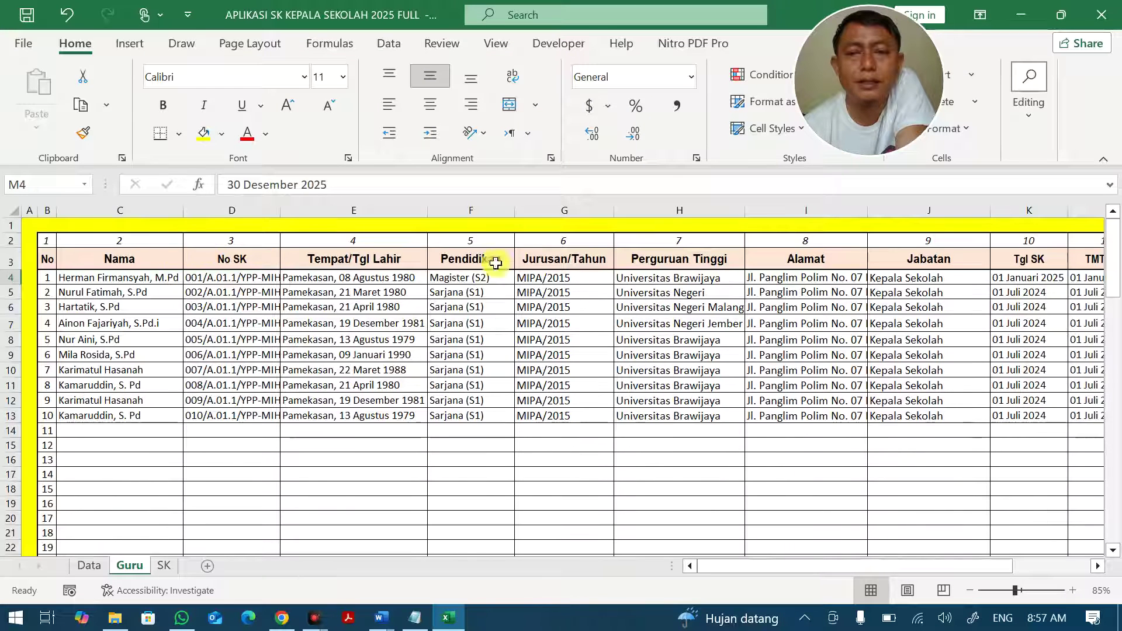
left_click_drag(723, 573, 795, 569)
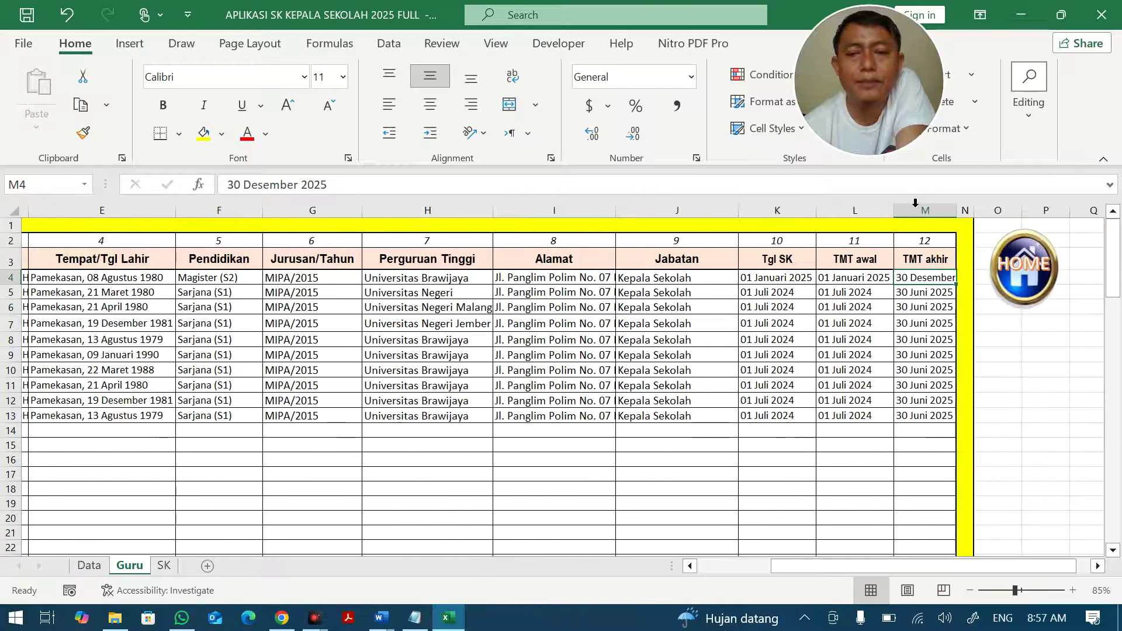
Insert a new column N and paste the TMT akhir cells M2:M13 into it.
right_click(963, 203)
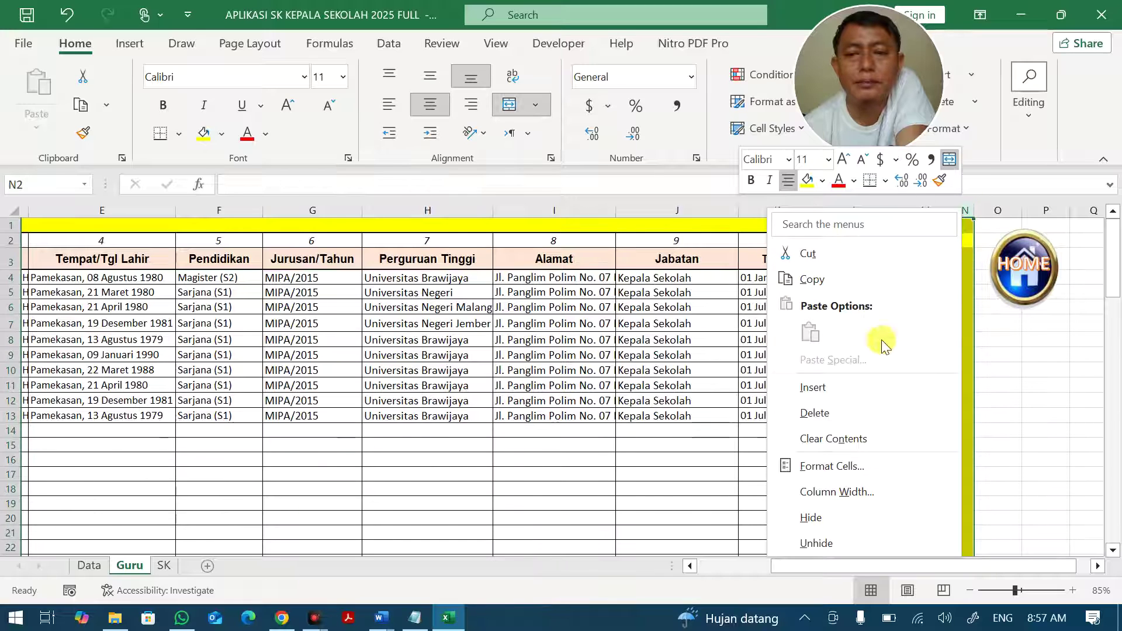
left_click(859, 382)
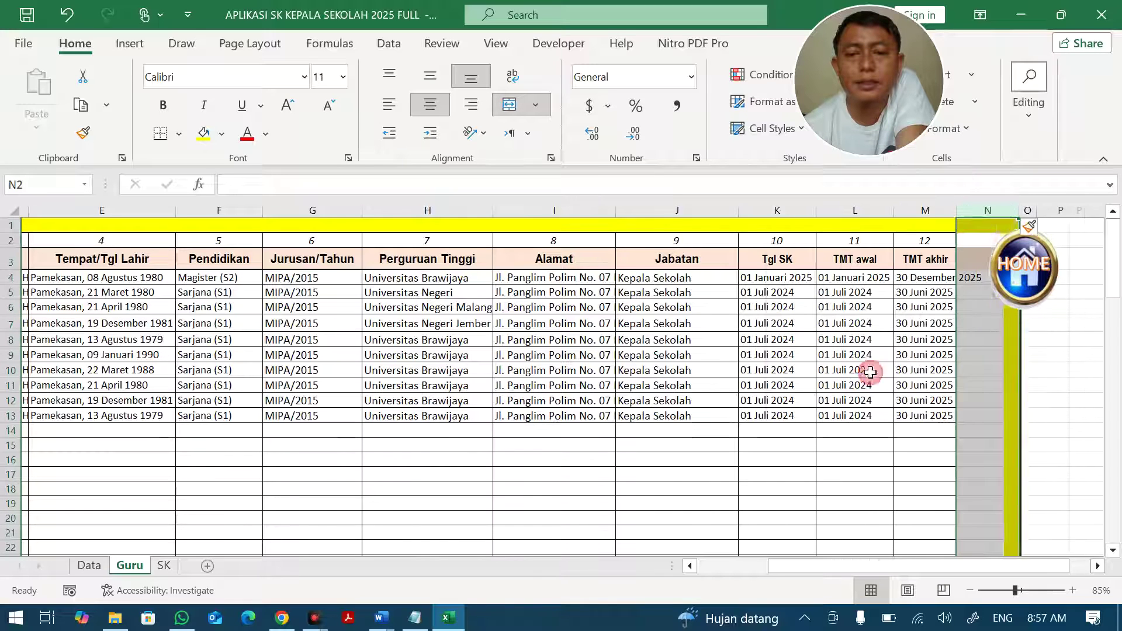
left_click(966, 261)
left_click(949, 244)
left_click_drag(949, 244, 950, 415)
key("ctrl+c")
left_click(1029, 226)
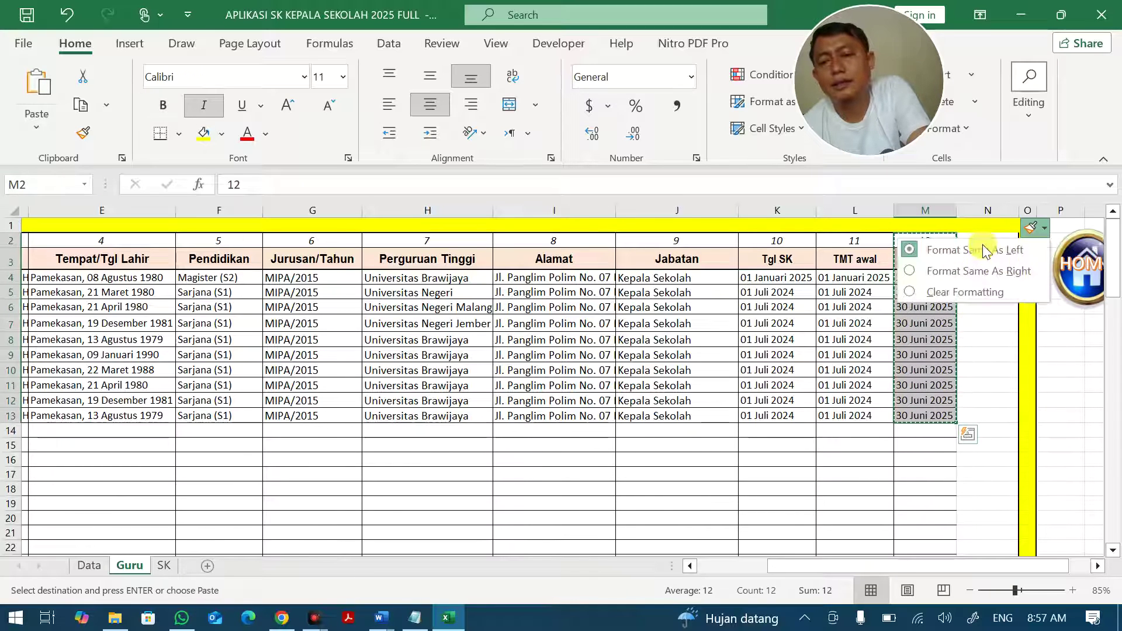
left_click(865, 240)
left_click(971, 239)
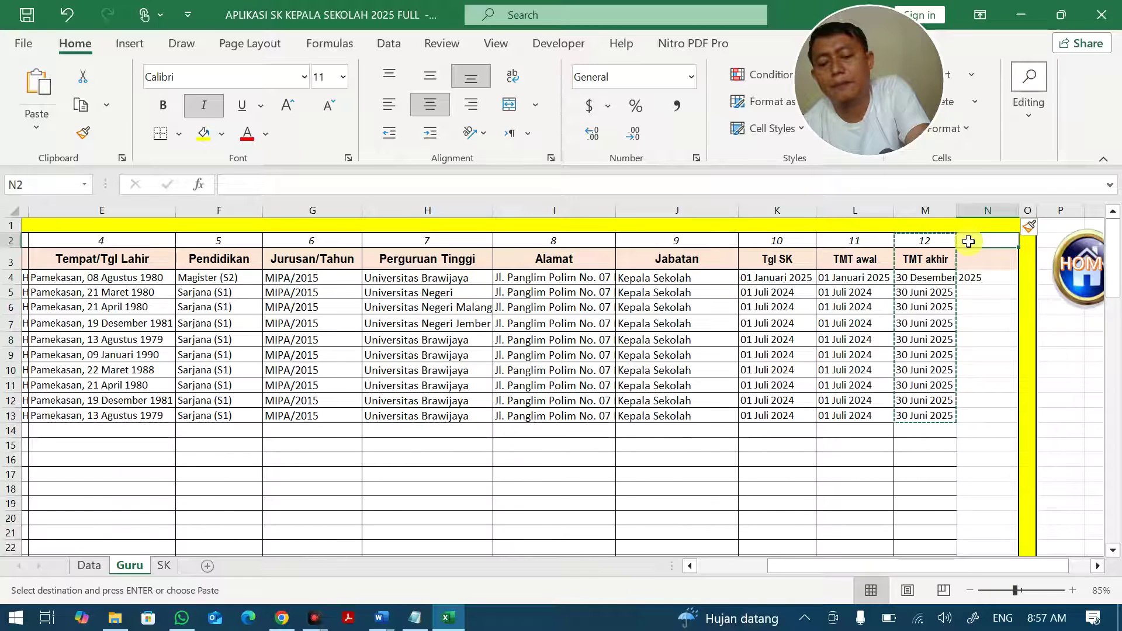
key("ctrl+v")
Rename header N3 to Jenis, then glance at the SK sheet and return to the Guru table.
left_click(976, 259)
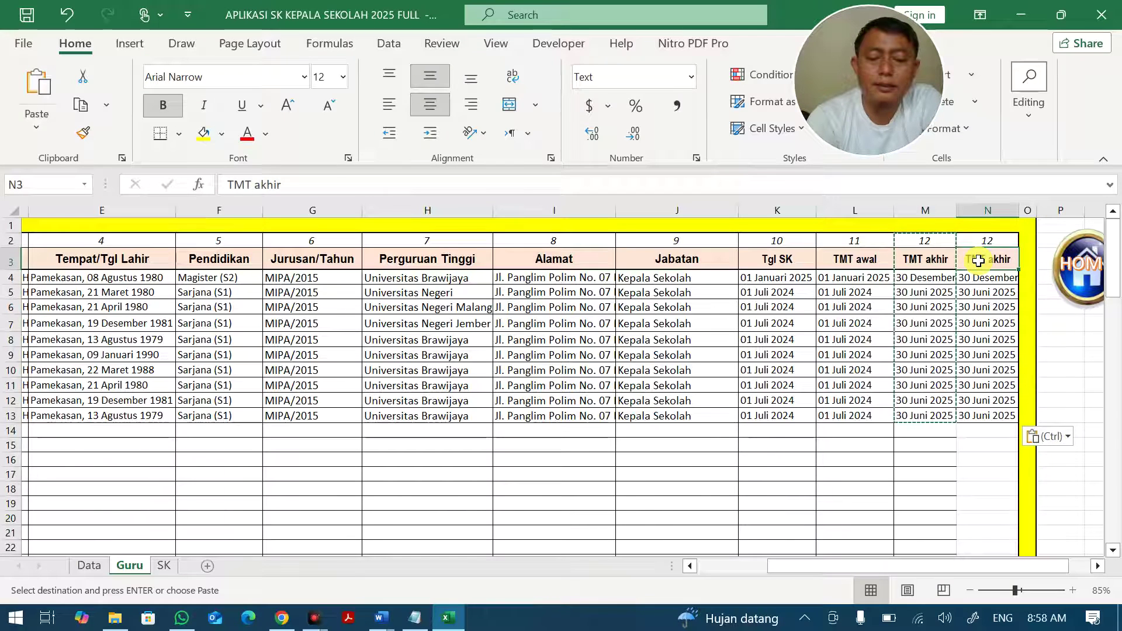
type("JENI")
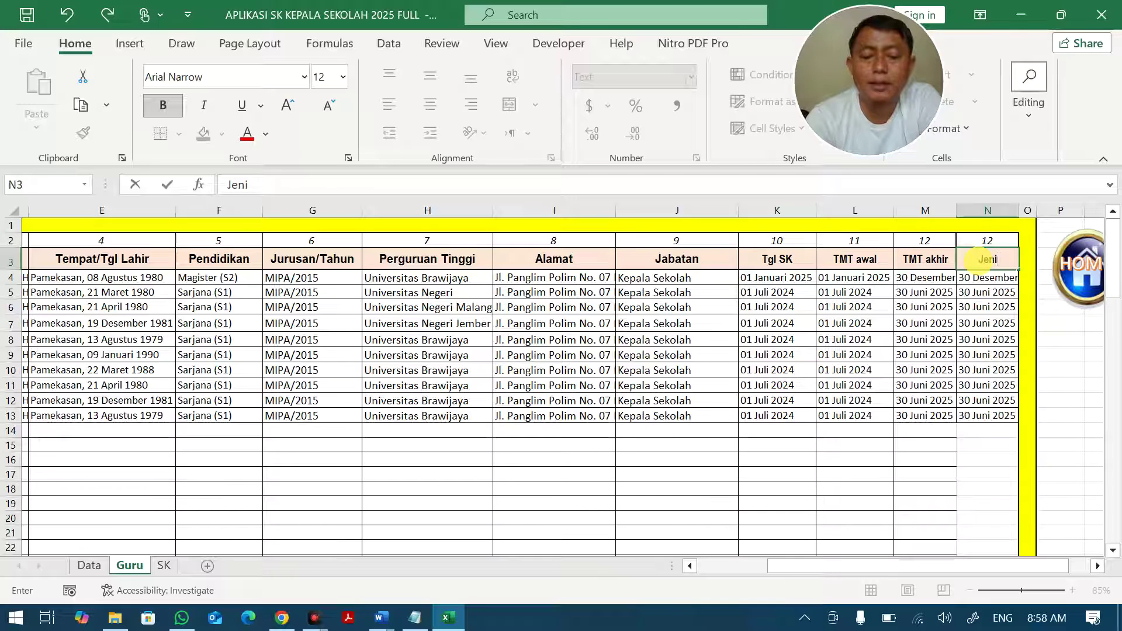
type("s")
key("Return")
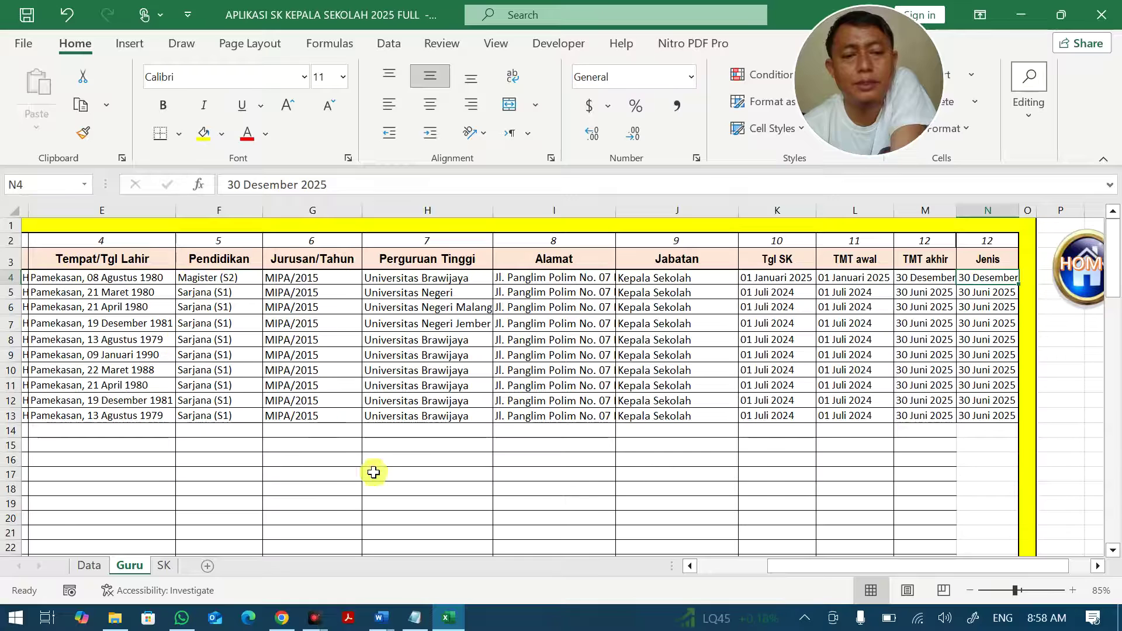
scroll(694, 546, "left", 2)
scroll(694, 546, "left", 1)
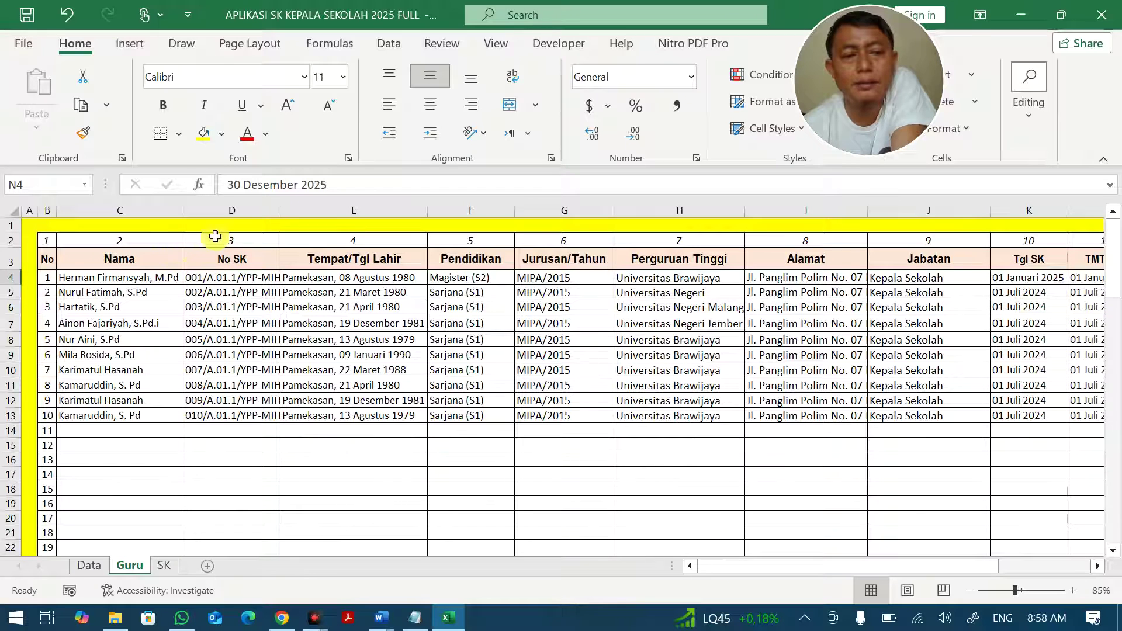
left_click(164, 566)
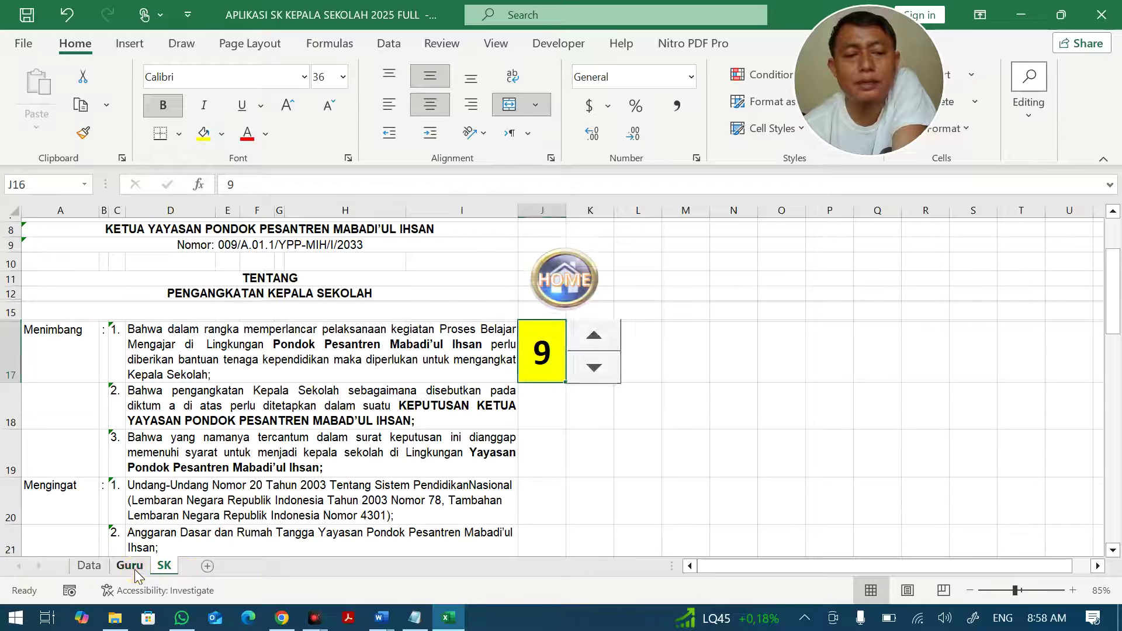
left_click(129, 568)
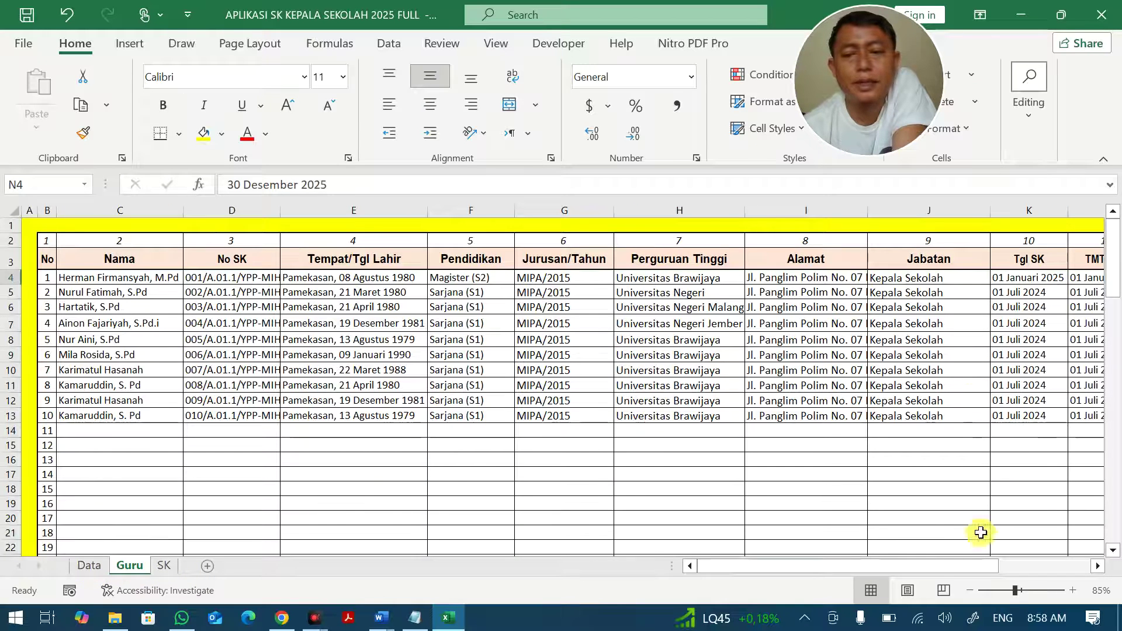
left_click_drag(927, 567, 1020, 564)
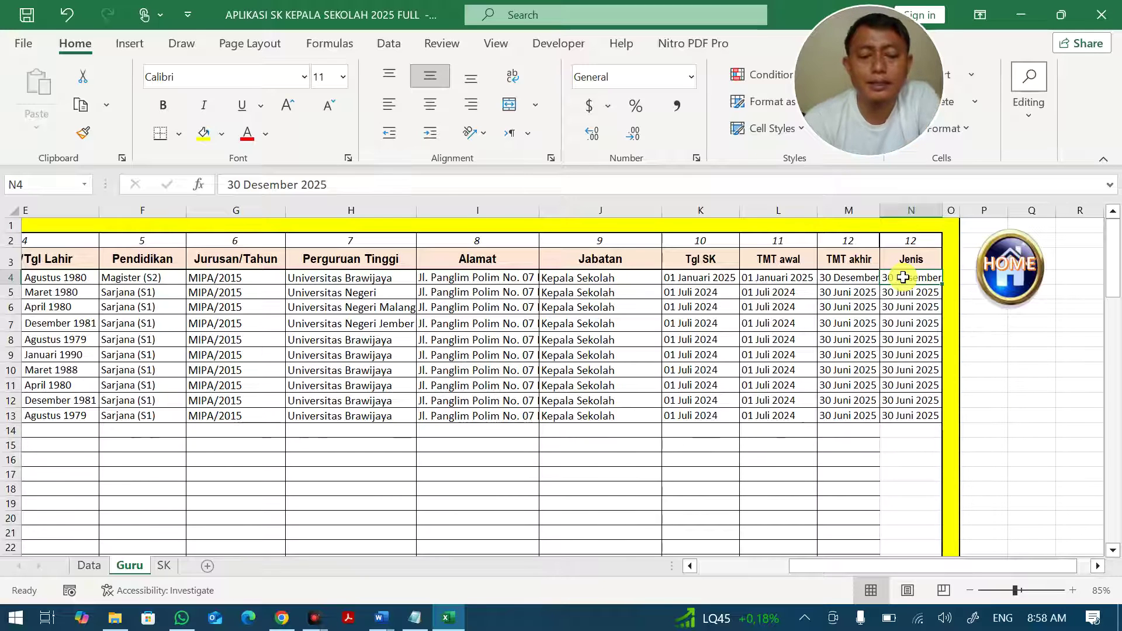
Enter Laki-laki in N4 and Perempuan in N5, then fill the pair down the Jenis column.
type("Lak")
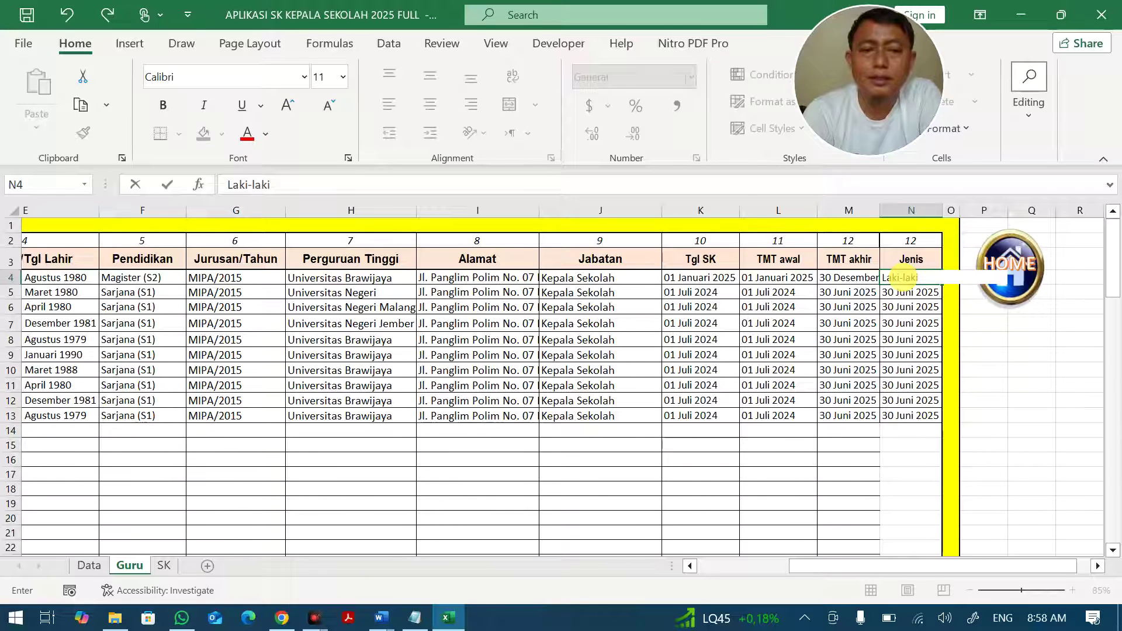
type("i-laki")
key("Return")
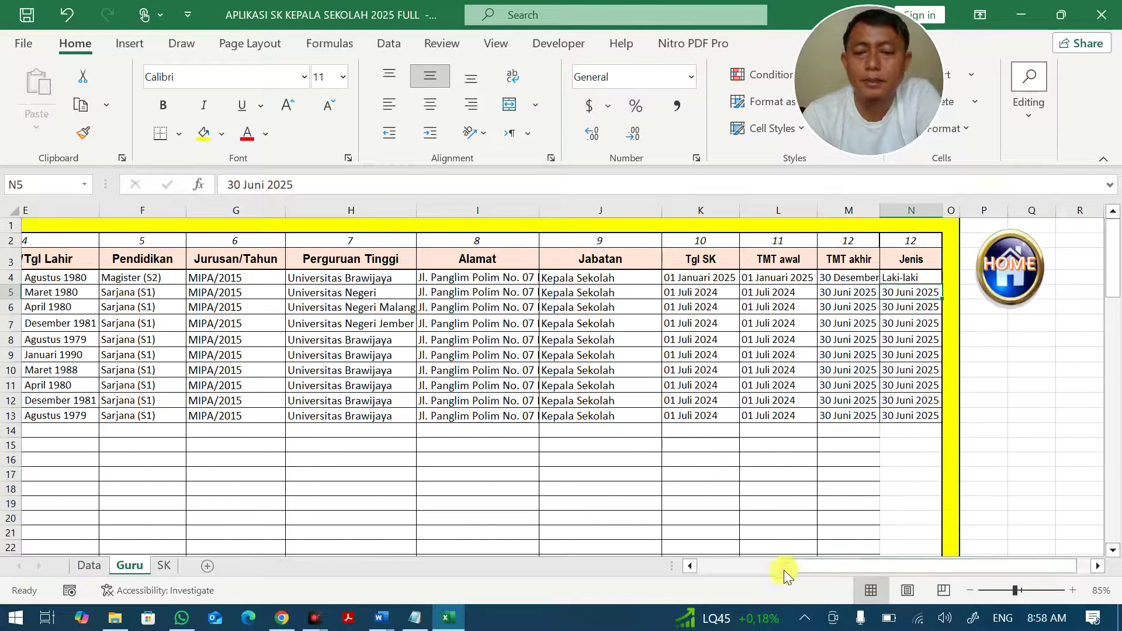
left_click(785, 567)
left_click_drag(788, 571, 879, 572)
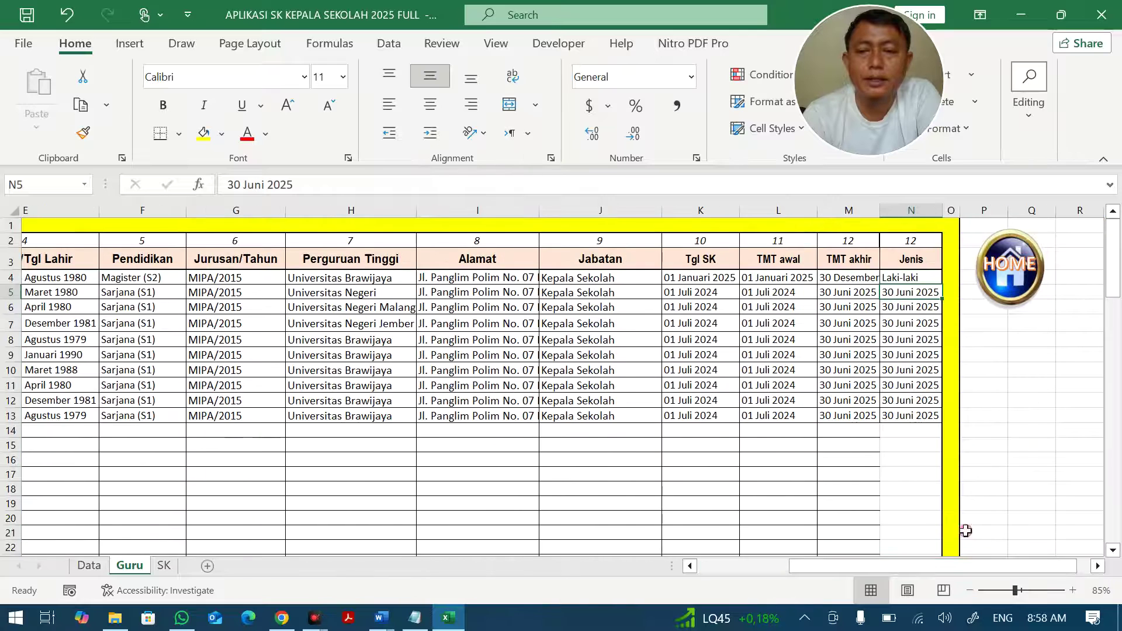
type("Pe")
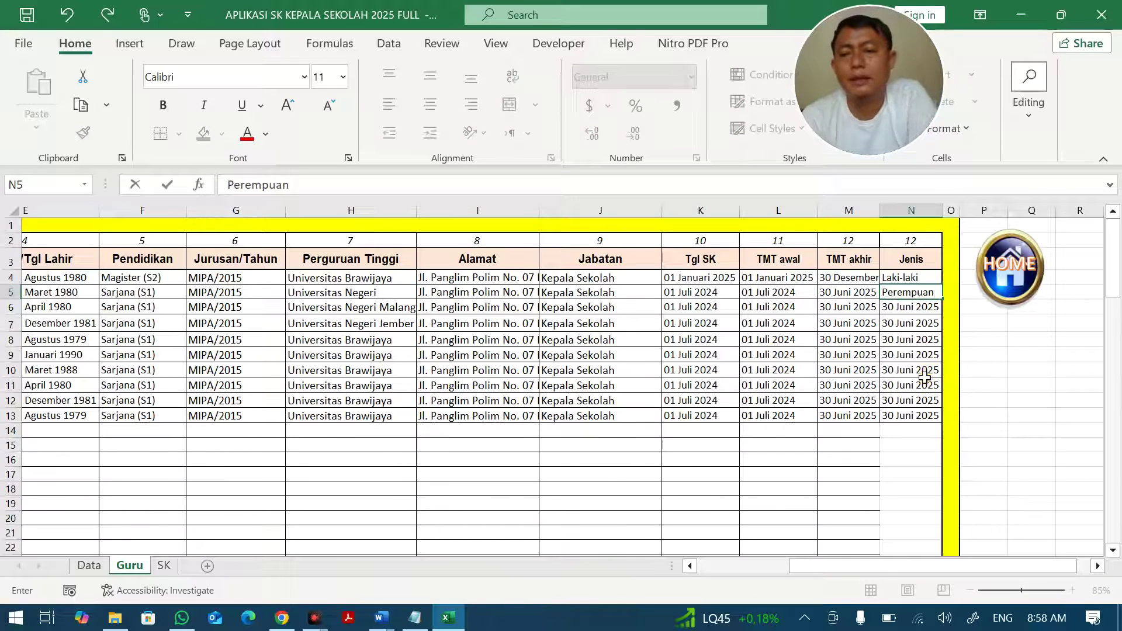
type("rempuan")
left_click(925, 378)
left_click_drag(926, 277, 943, 421)
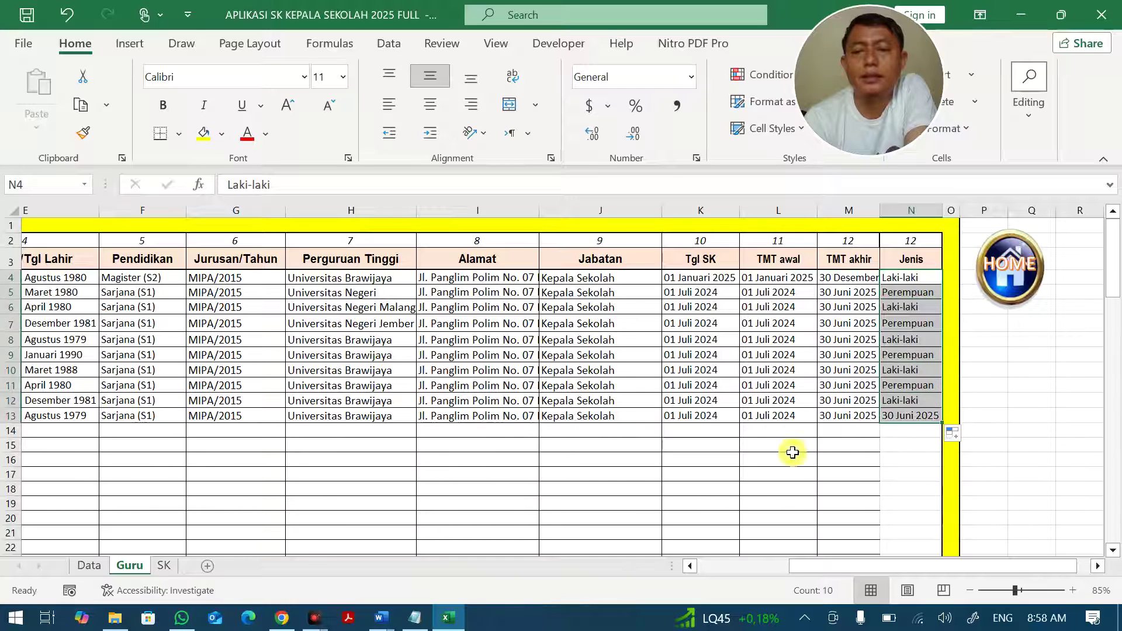
left_click(791, 459)
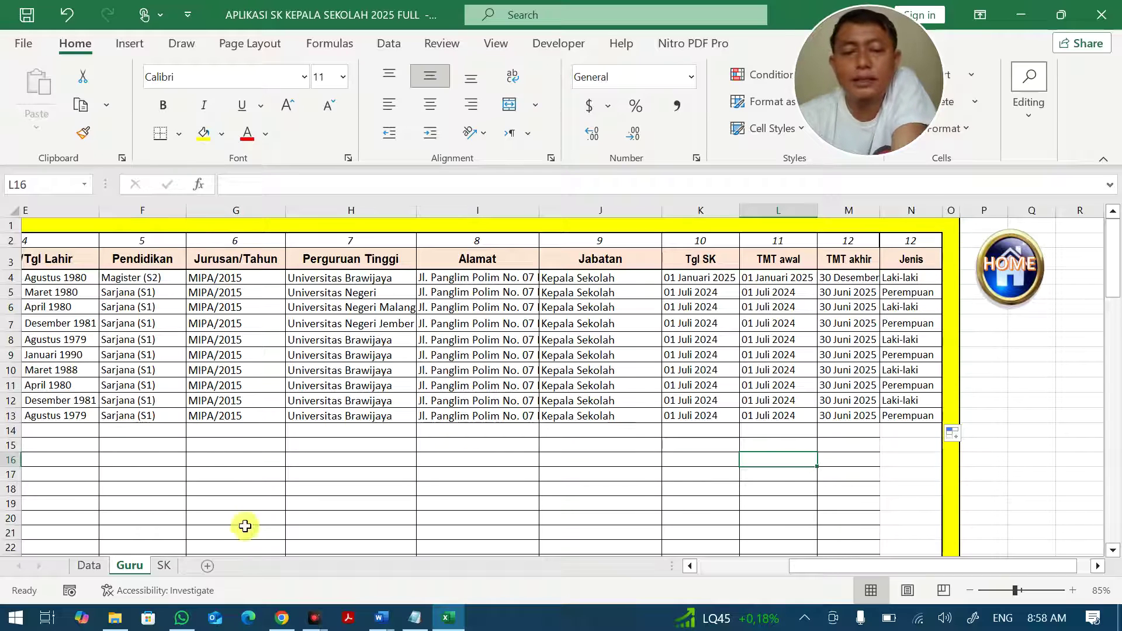
Switch to the SK sheet and scroll to the Pertama teacher details in rows 27–44.
left_click(165, 566)
scroll(228, 506, "down", 3)
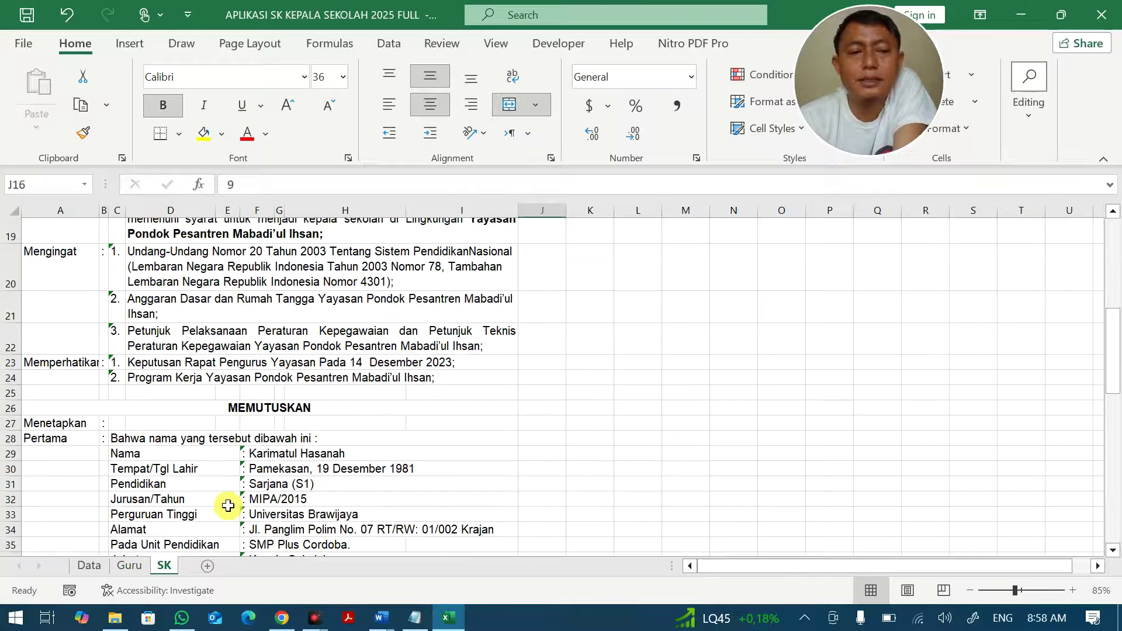
scroll(228, 507, "down", 2)
scroll(228, 506, "down", 1)
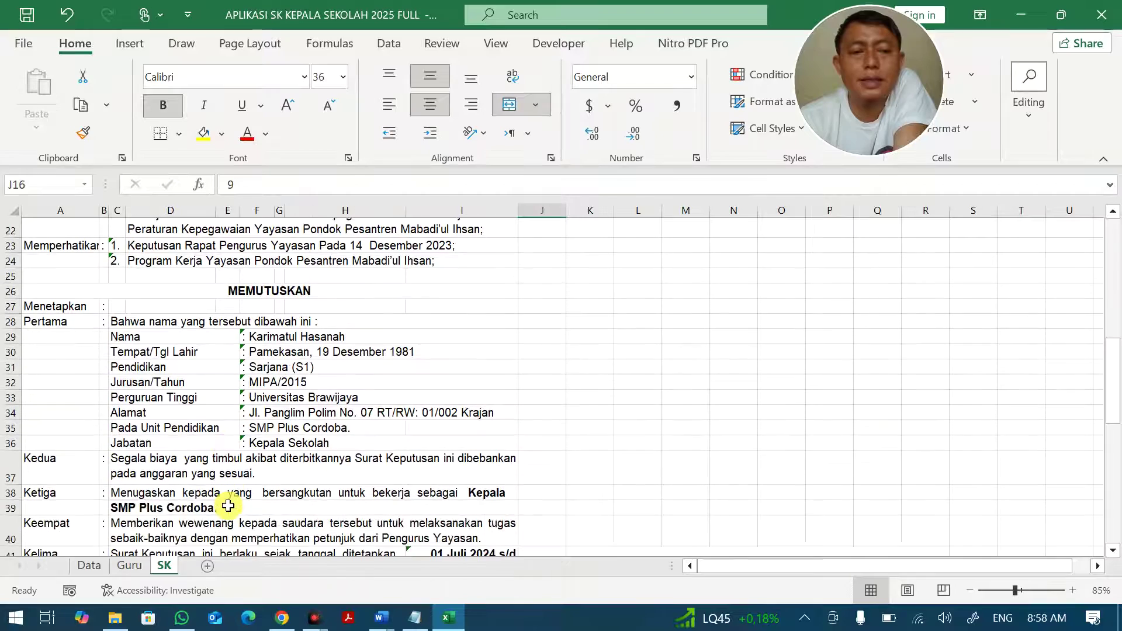
mouse_move(117, 262)
left_mouse_down()
mouse_move(116, 215)
mouse_move(117, 248)
left_mouse_up()
scroll(228, 420, "down", 8)
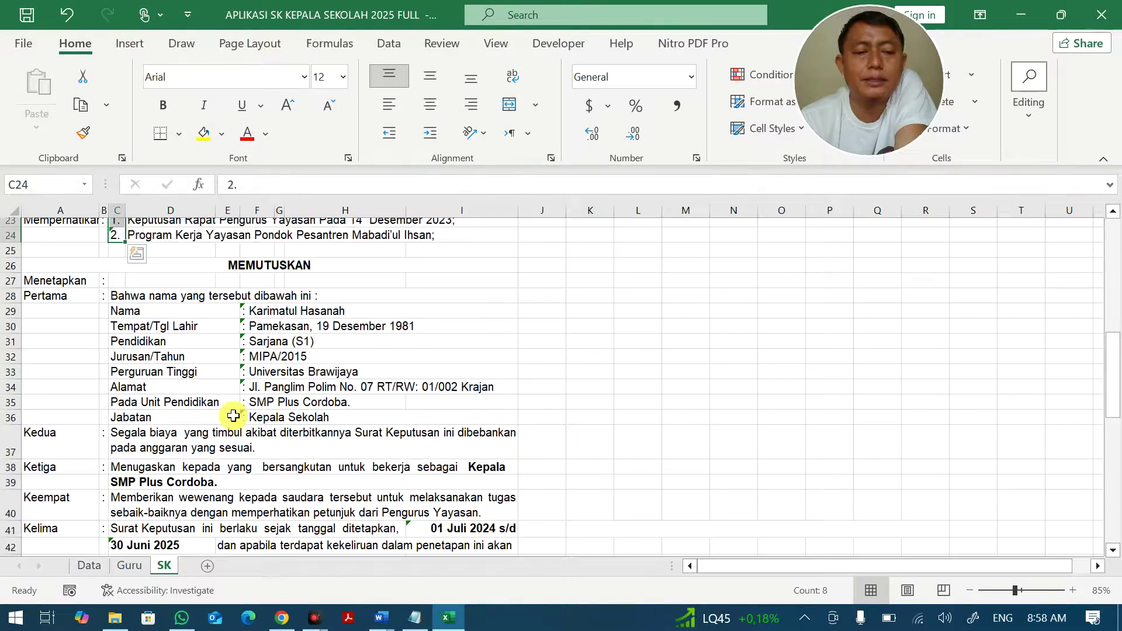
scroll(231, 422, "up", 4)
scroll(231, 422, "up", 1)
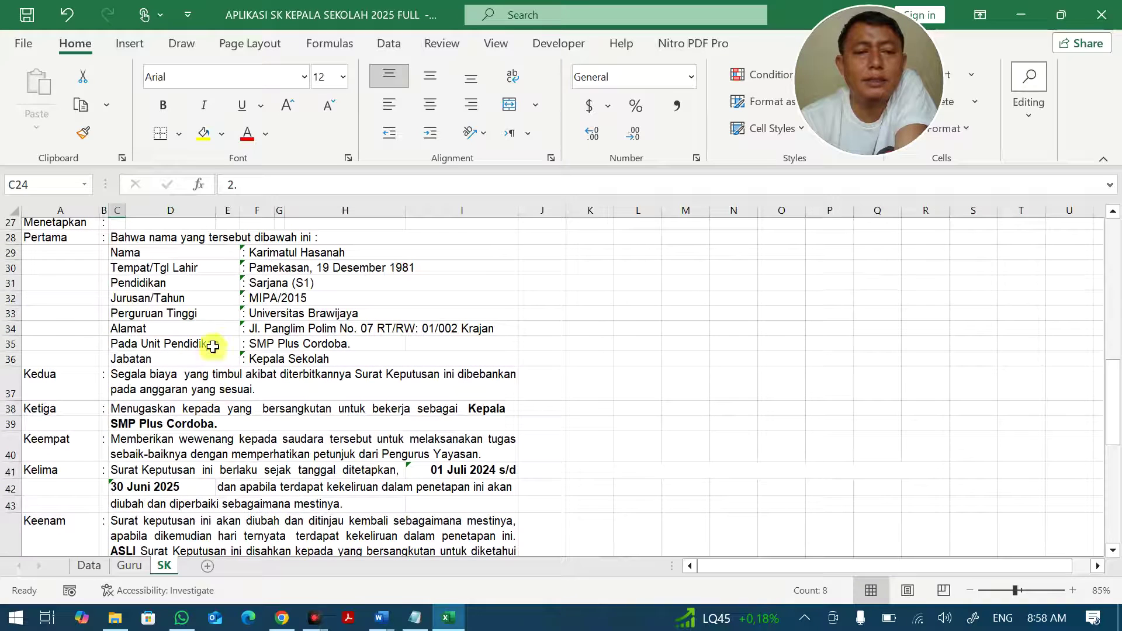
Insert a new row 31 above Pendidikan labelled 'Jenis Kelamin' in C31, with Wrap Text off.
right_click(10, 283)
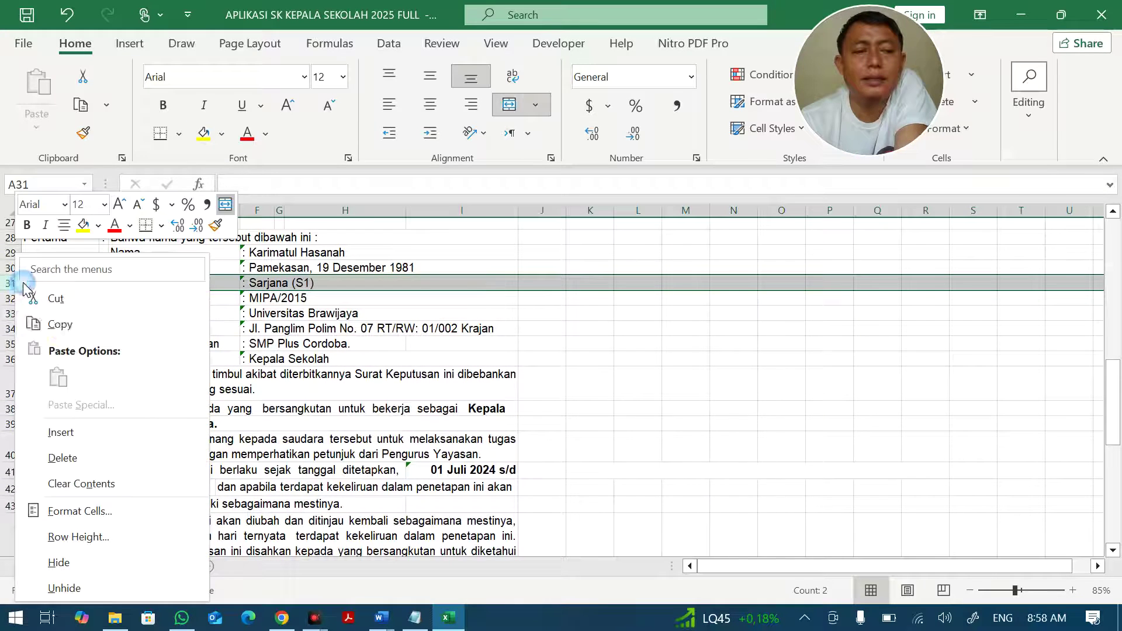
left_click(61, 432)
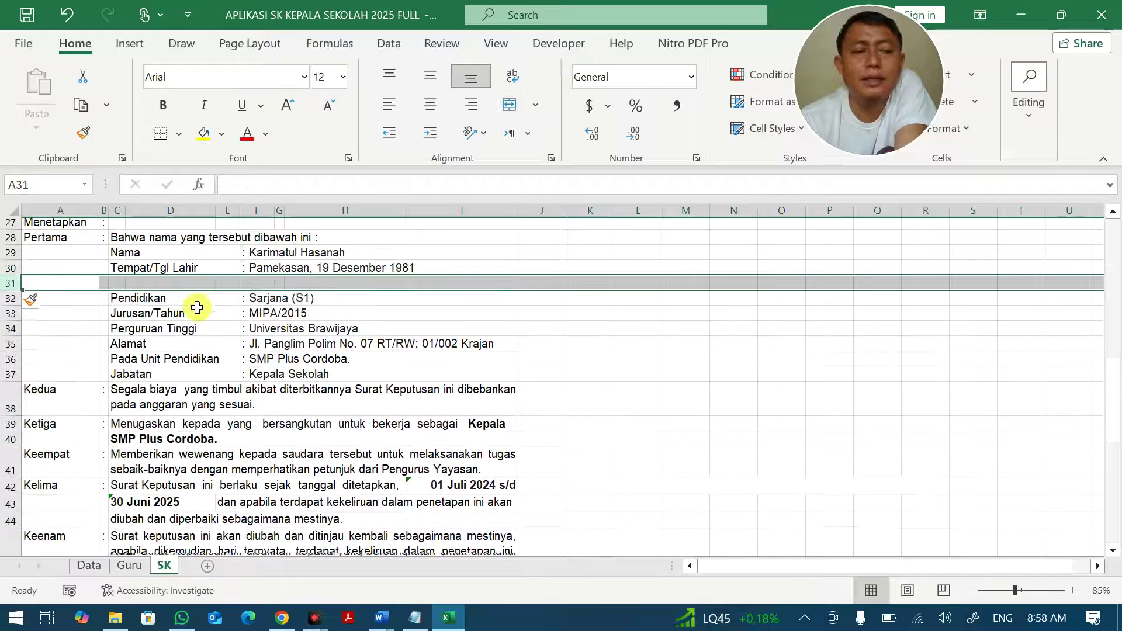
left_click(119, 283)
left_click(133, 277)
type("Jenis")
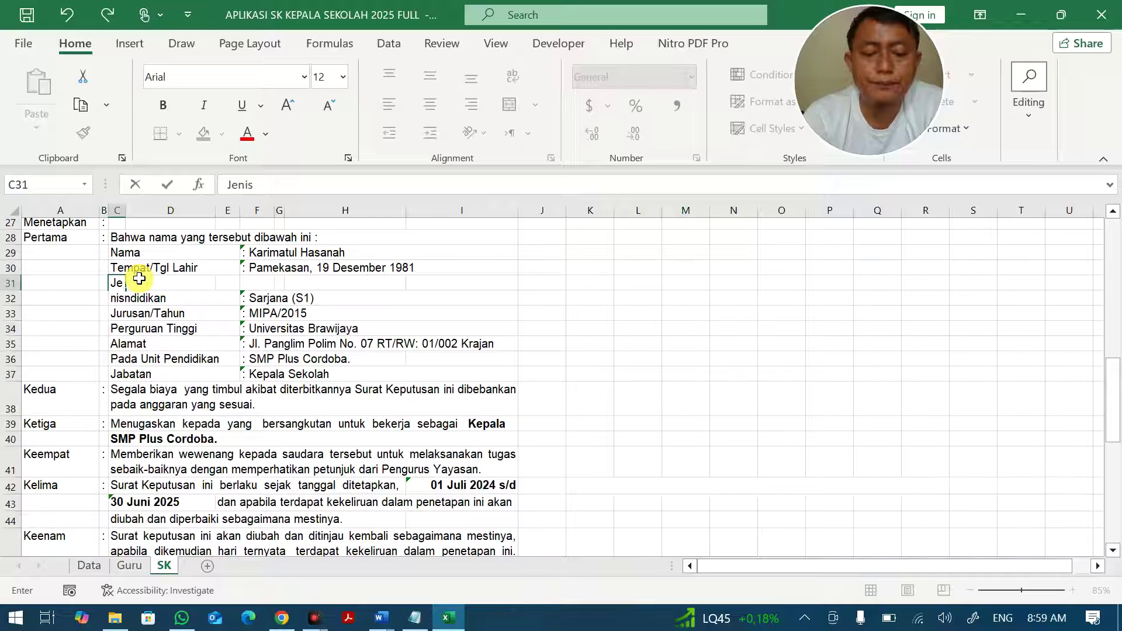
type(" Kelamin")
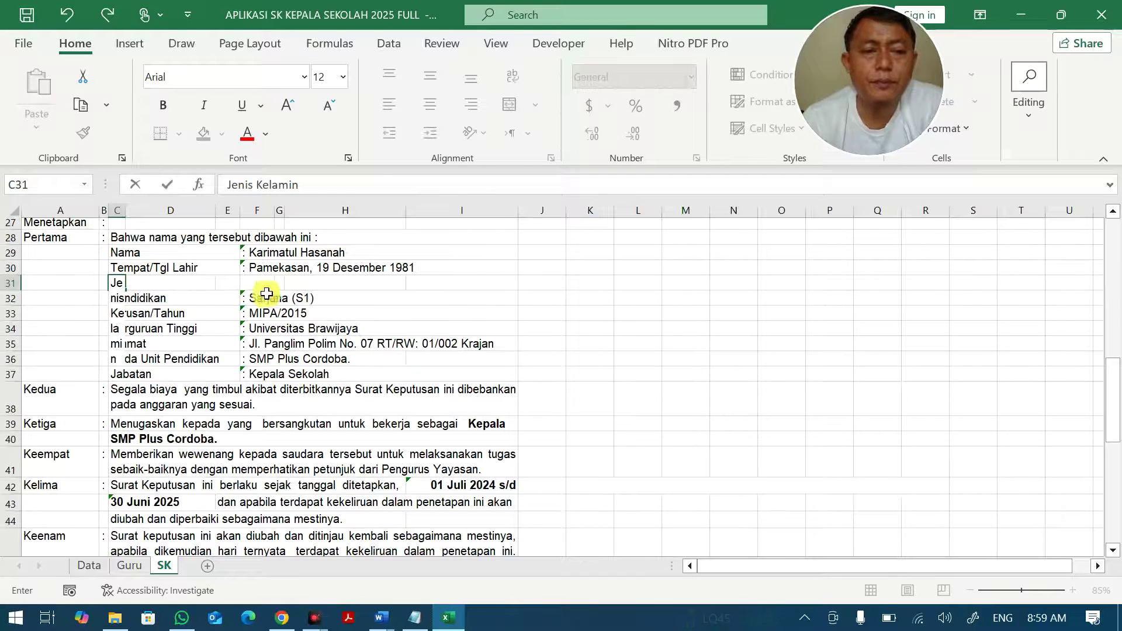
left_click(263, 296)
left_click(119, 283)
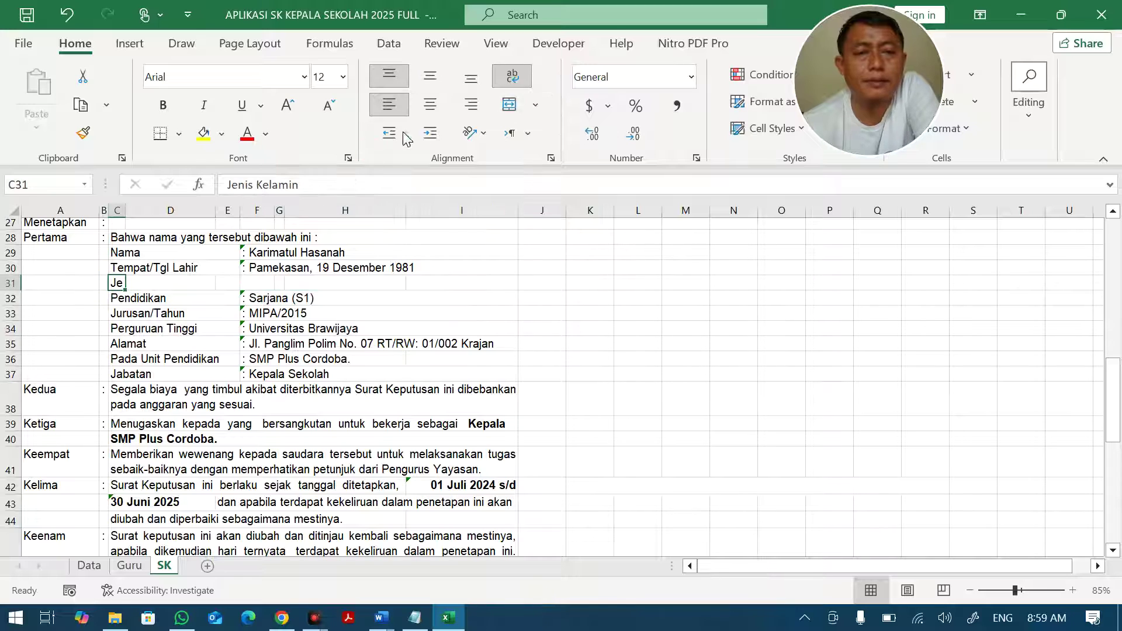
left_click(513, 76)
left_click(382, 278)
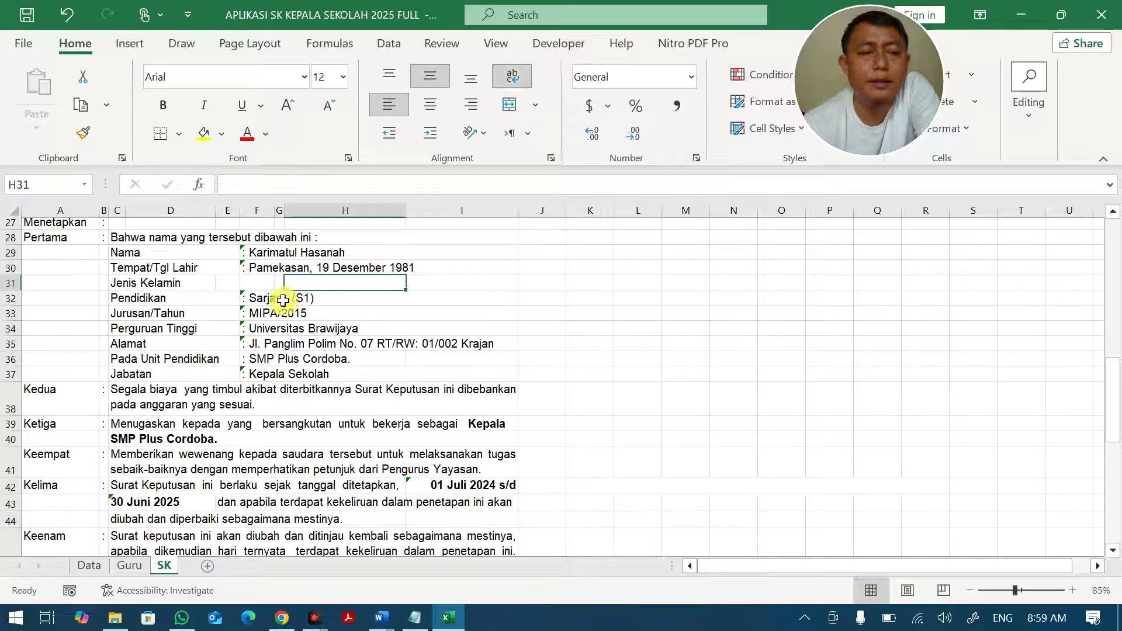
Copy the Tempat/Tgl Lahir VLOOKUP formula from F30 into F31.
left_click(257, 283)
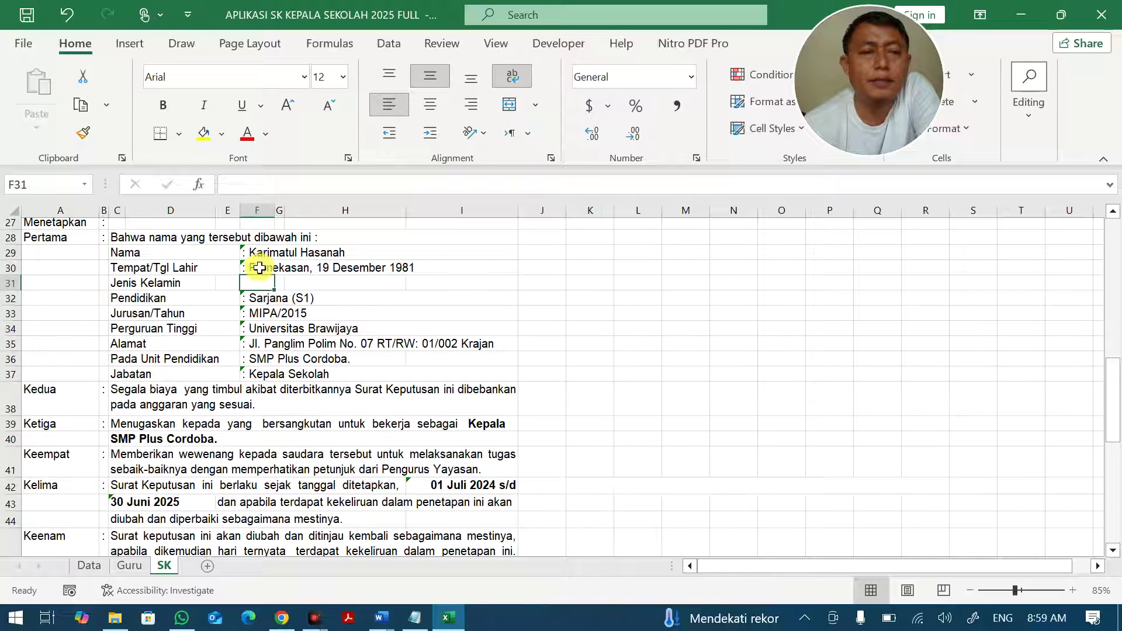
left_click(259, 268)
left_click_drag(522, 184, 228, 185)
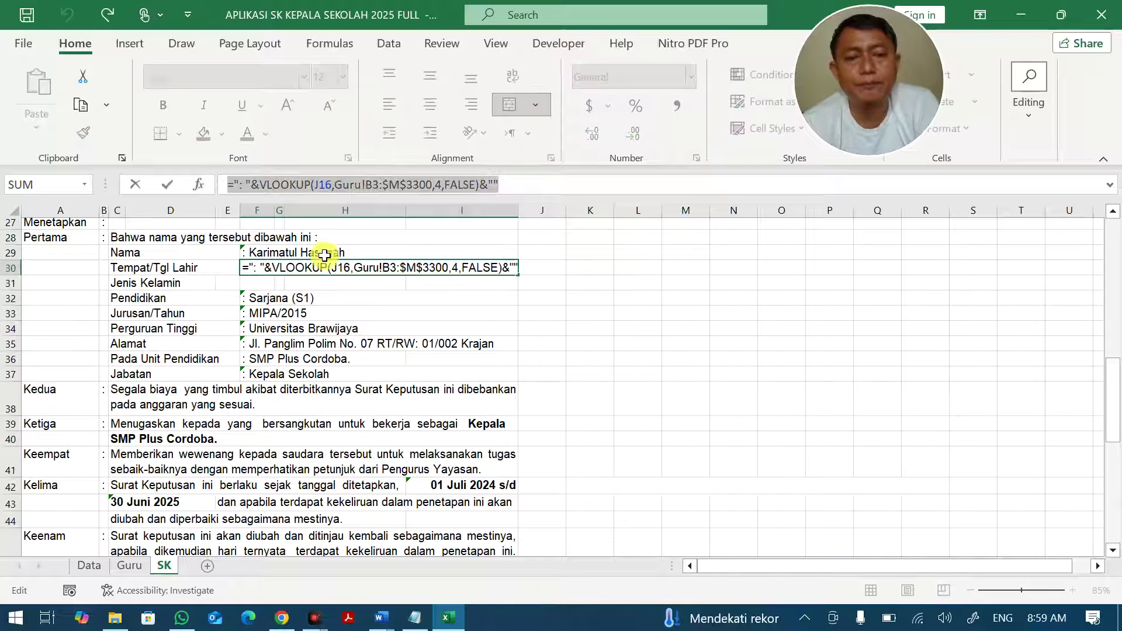
key("ctrl+c")
key("Return")
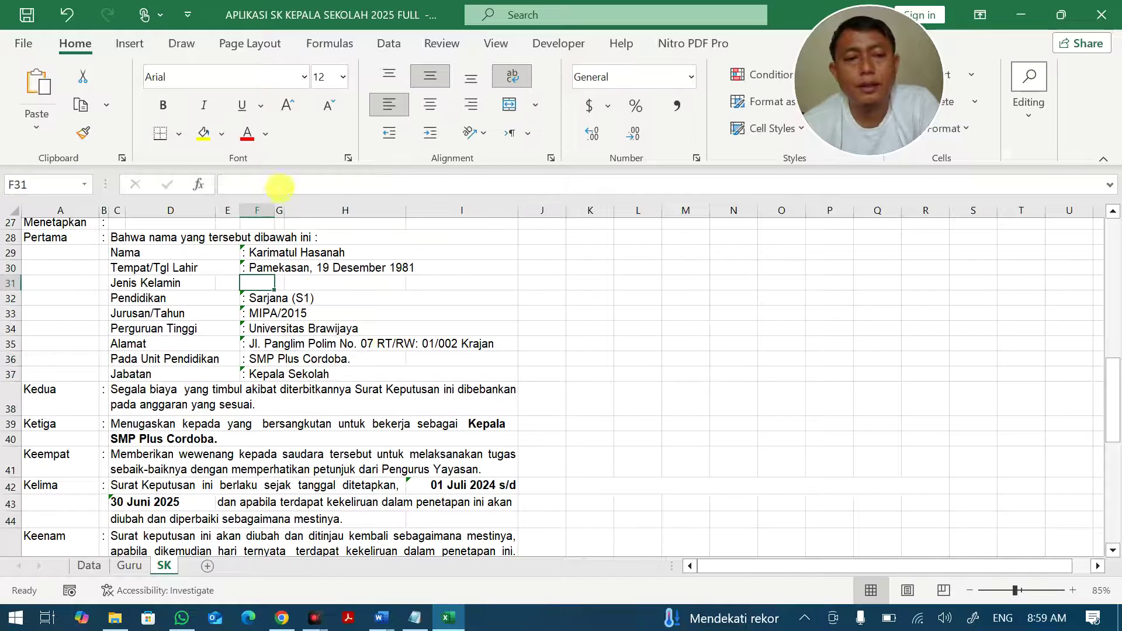
left_click(276, 185)
key("ctrl+v")
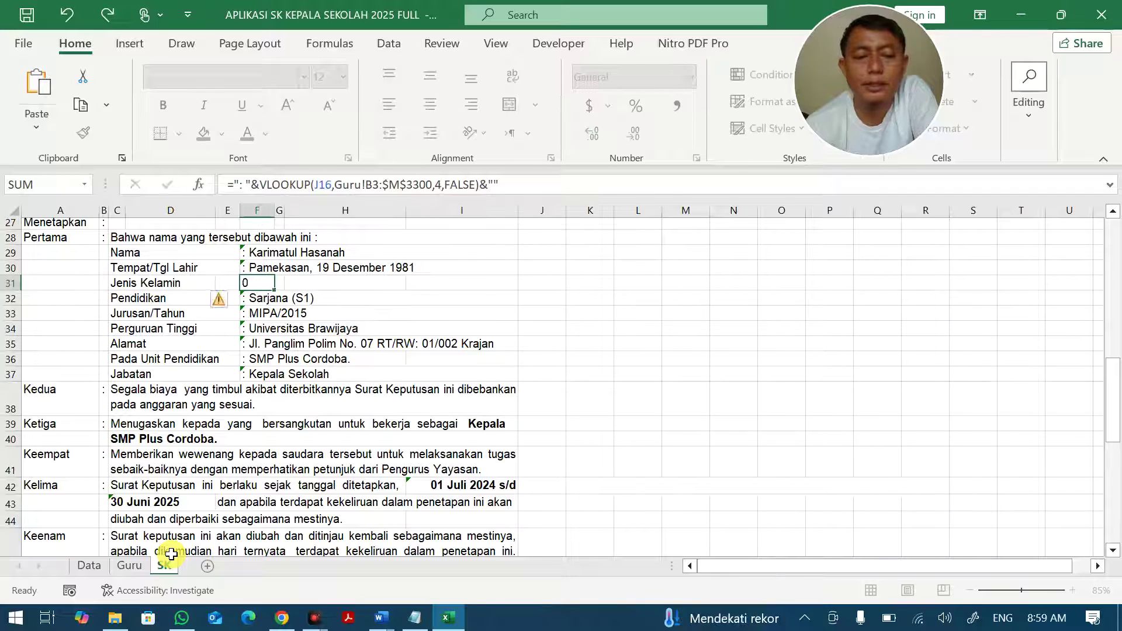
key("Return")
On the Guru sheet, renumber the Jenis column header in N2 from 12 to 13.
left_click(145, 568)
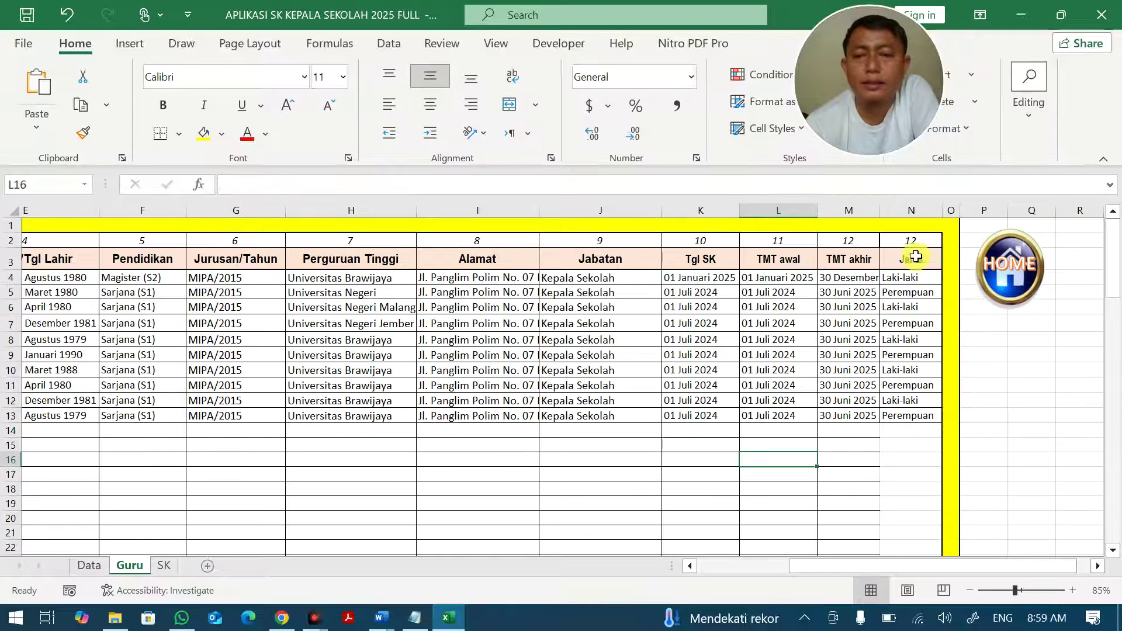
left_click(907, 240)
left_click(261, 186)
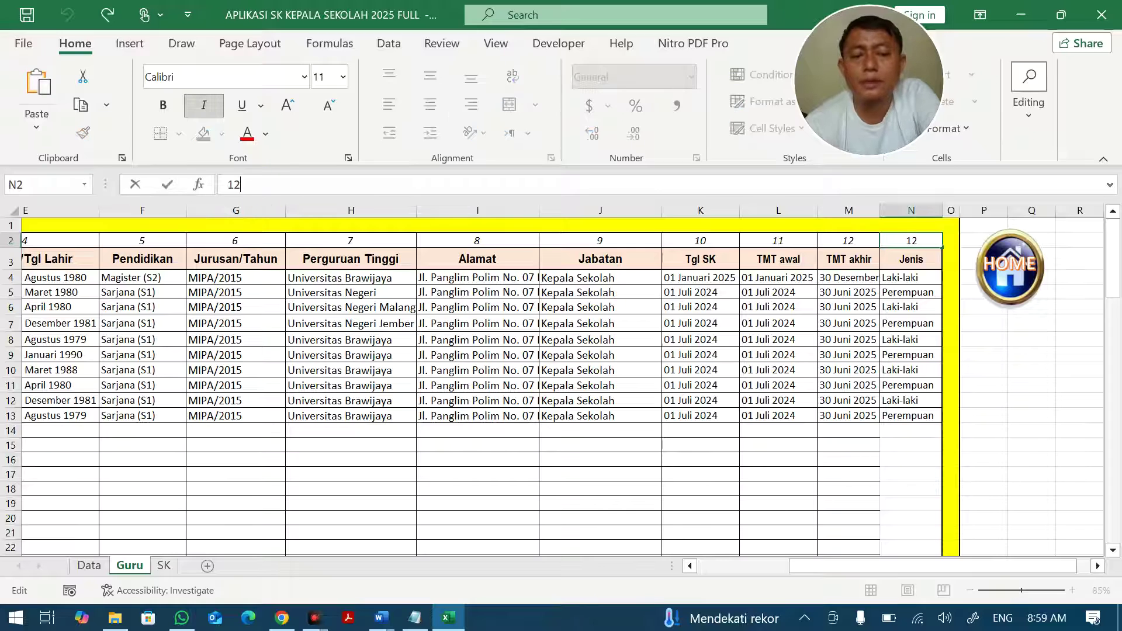
type("3")
key("Return")
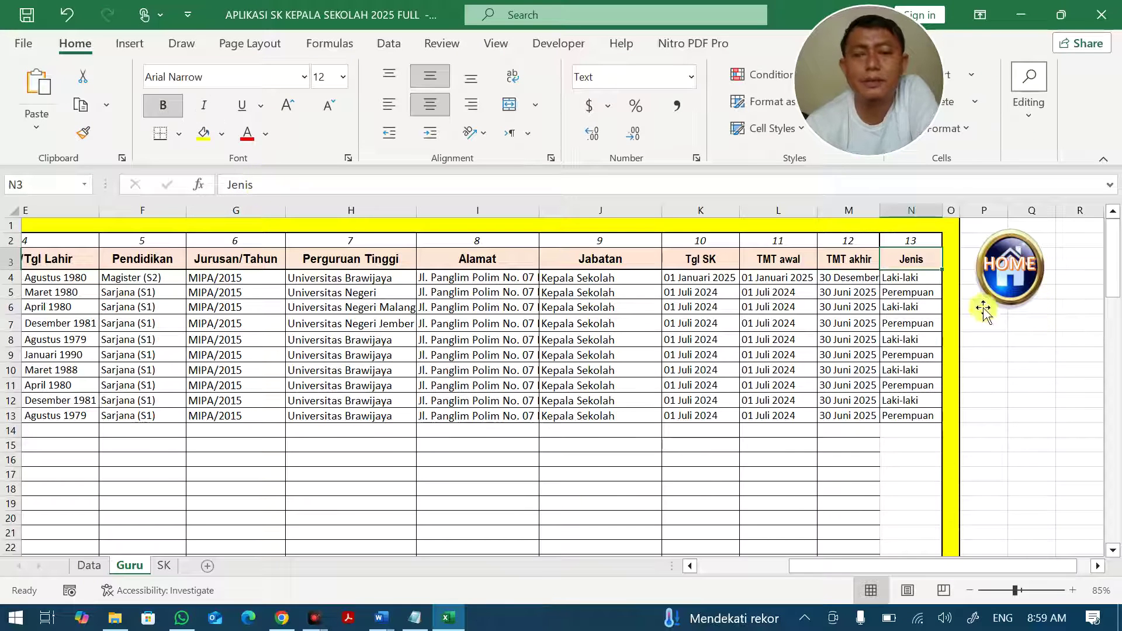
left_click(163, 566)
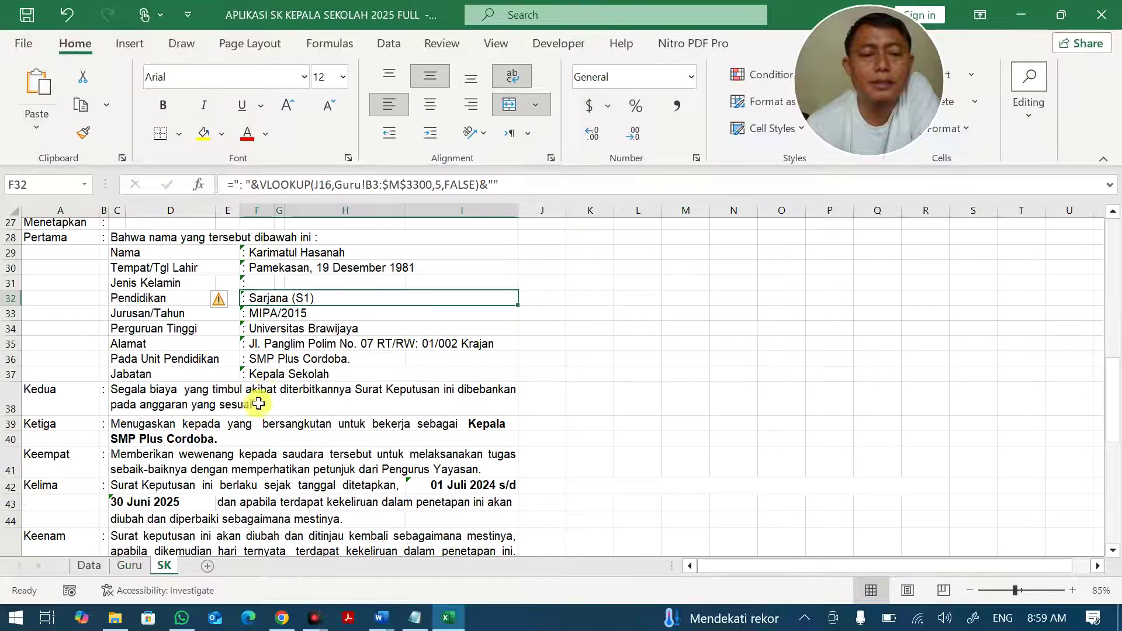
Change F31's VLOOKUP column index to 13.
left_click(266, 281)
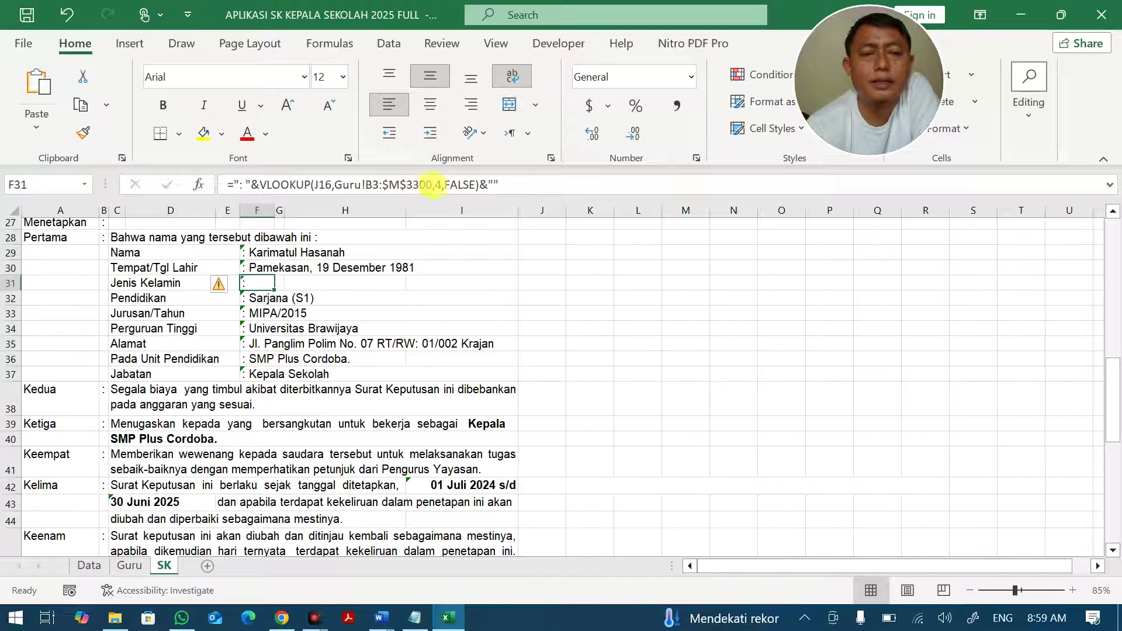
left_click(441, 184)
key("BackSpace")
type("5")
key("Return")
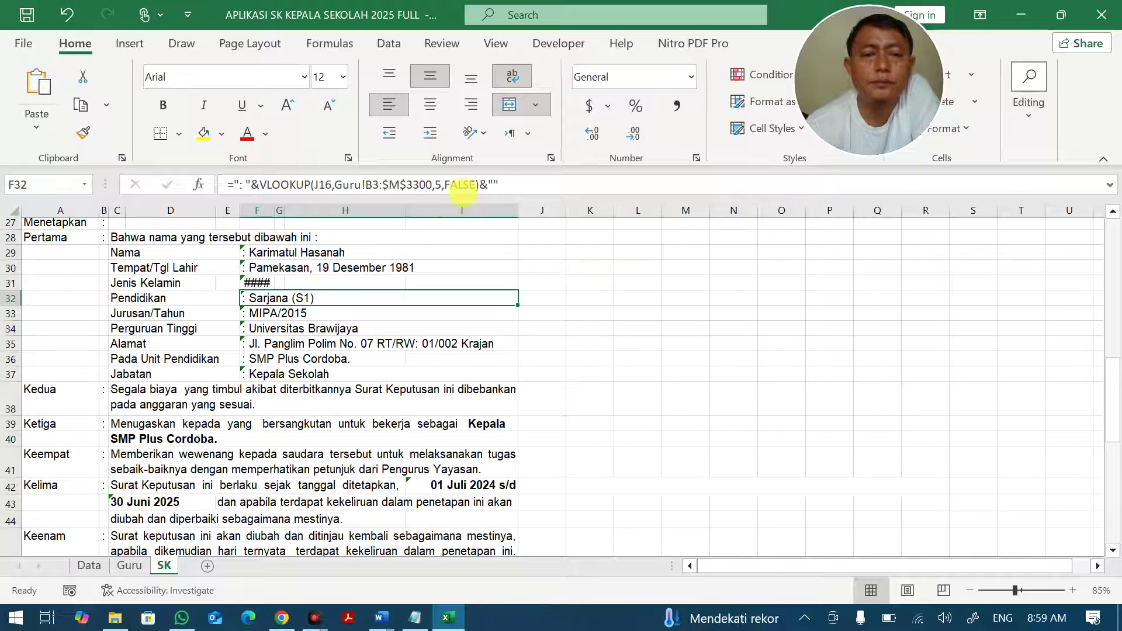
Compare F31 with the neighbouring lookup formulas and begin editing its lookup range.
left_click(250, 279)
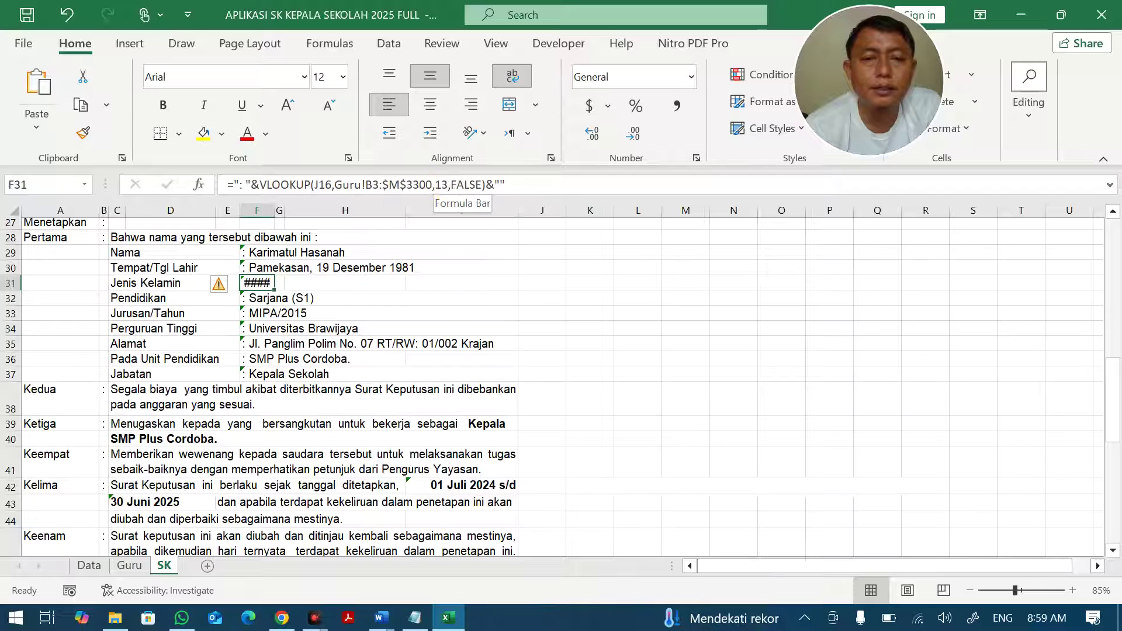
left_click(441, 185)
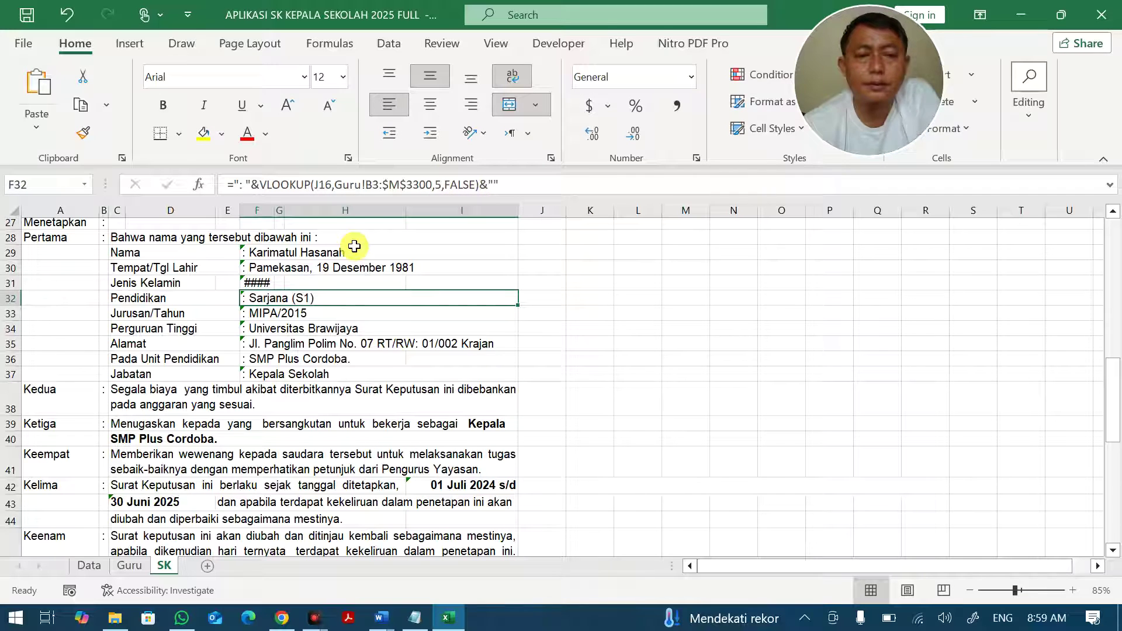
mouse_move(254, 282)
left_mouse_down()
mouse_move(345, 270)
mouse_move(335, 282)
mouse_move(266, 283)
left_mouse_up()
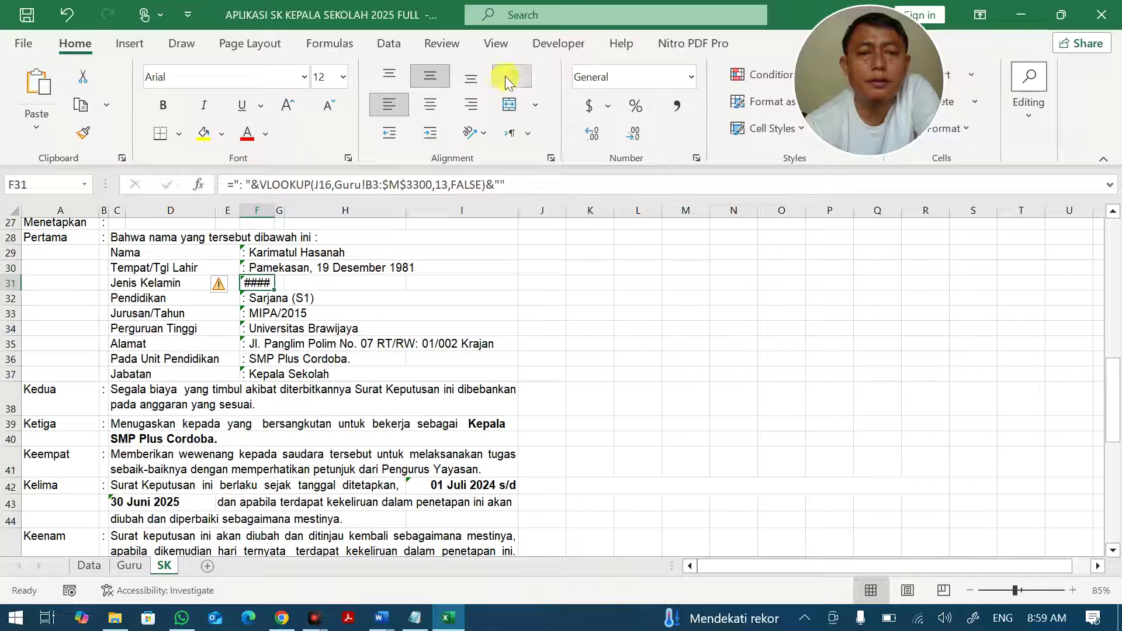
left_click(366, 324)
key("Up")
key("Up")
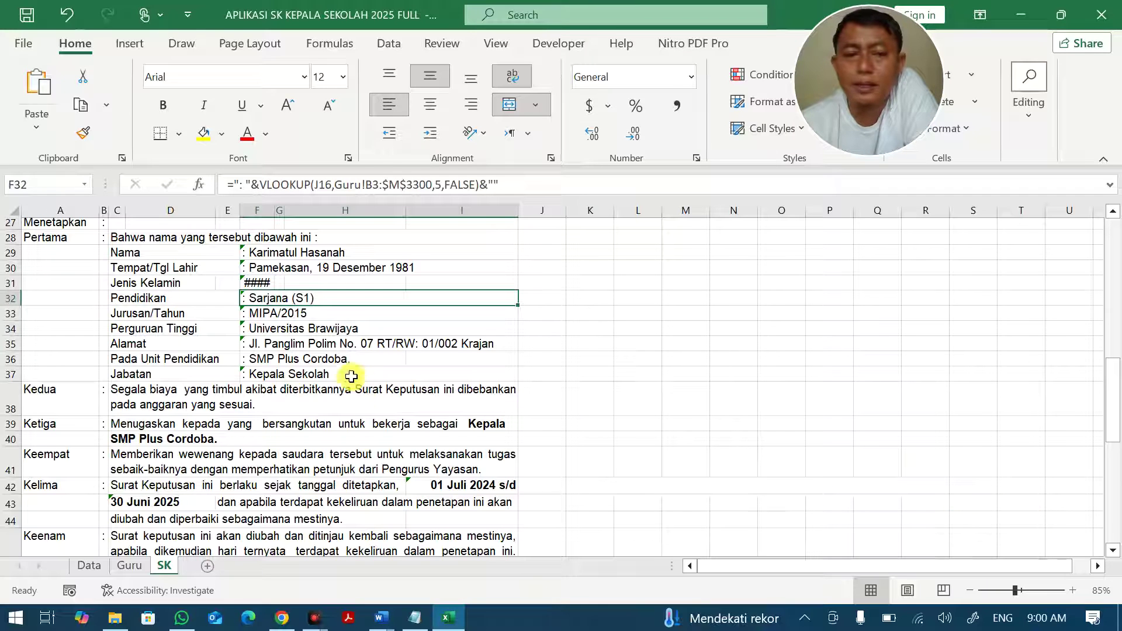
left_click(261, 284)
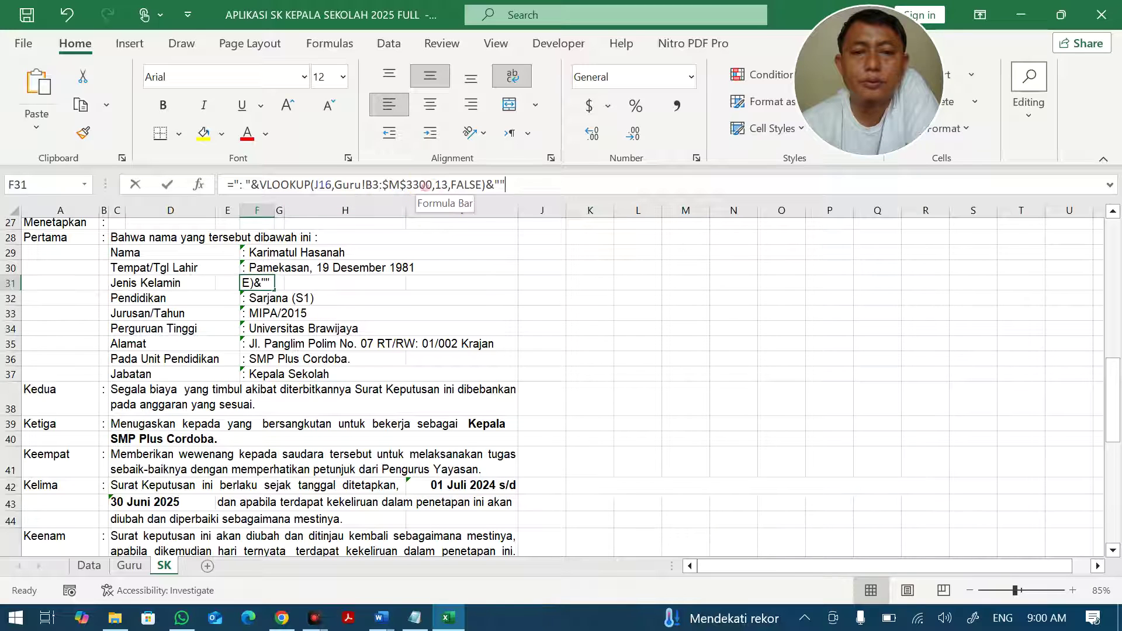
left_click(426, 186)
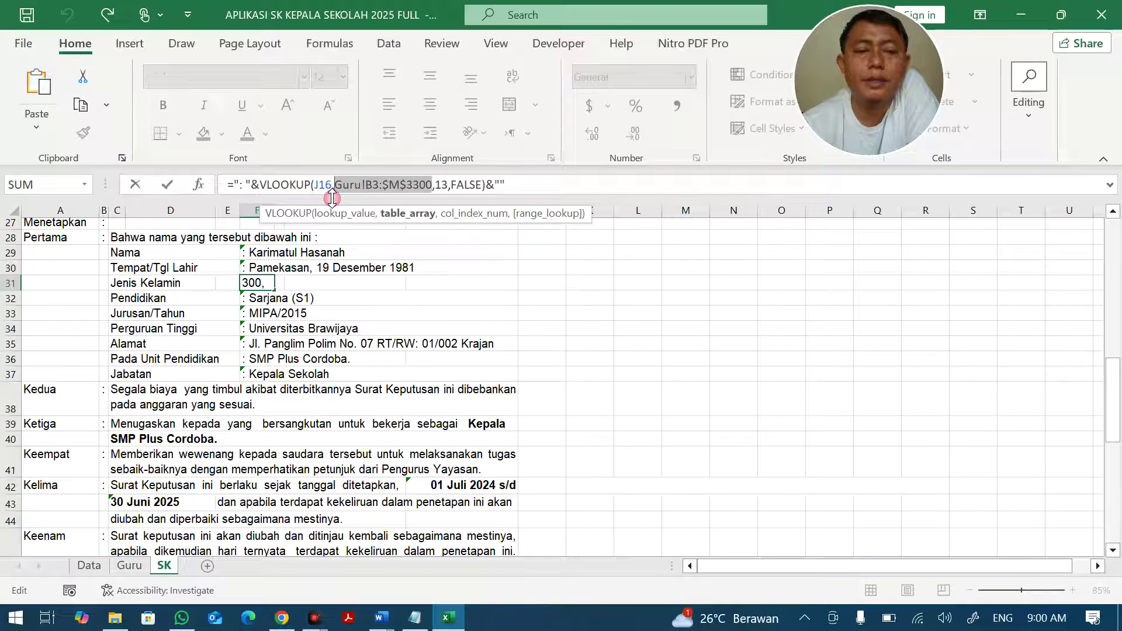
Check on the Guru sheet which column holds the Jenis data, cancelling an attempted range reselection.
left_click(129, 566)
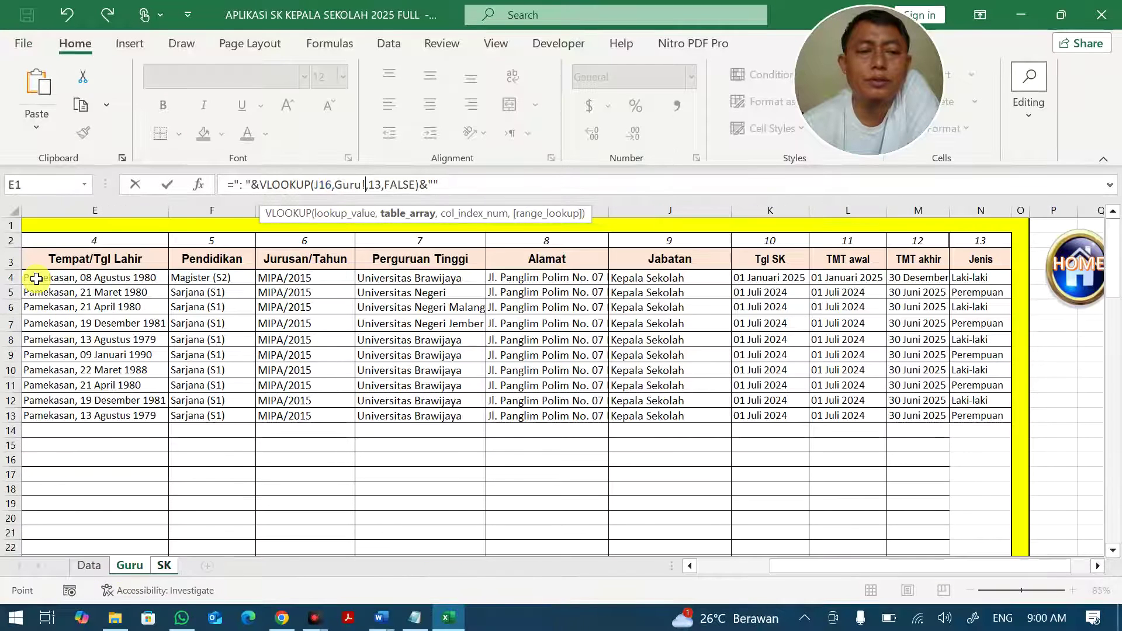
left_click(713, 569)
left_click_drag(52, 280, 972, 380)
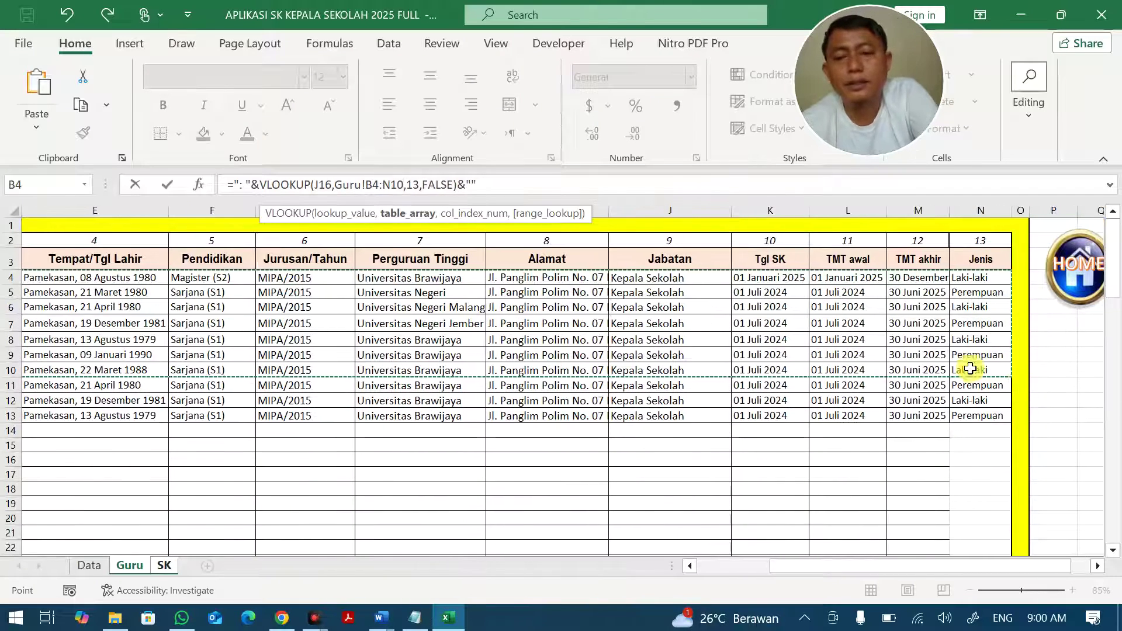
key("Escape")
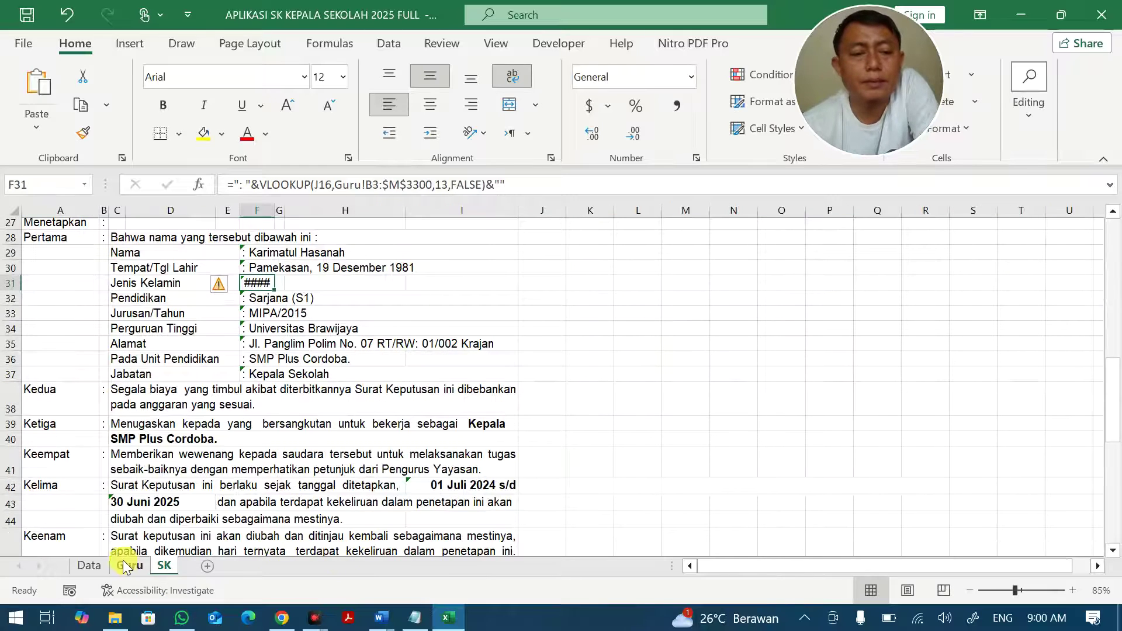
left_click(129, 565)
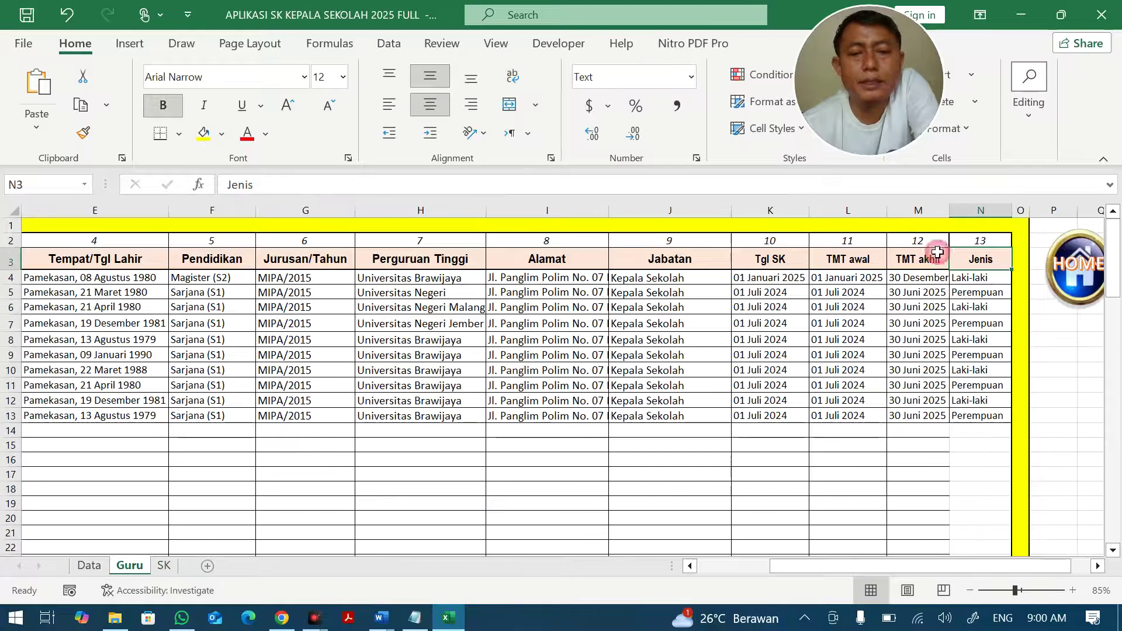
left_click(981, 209)
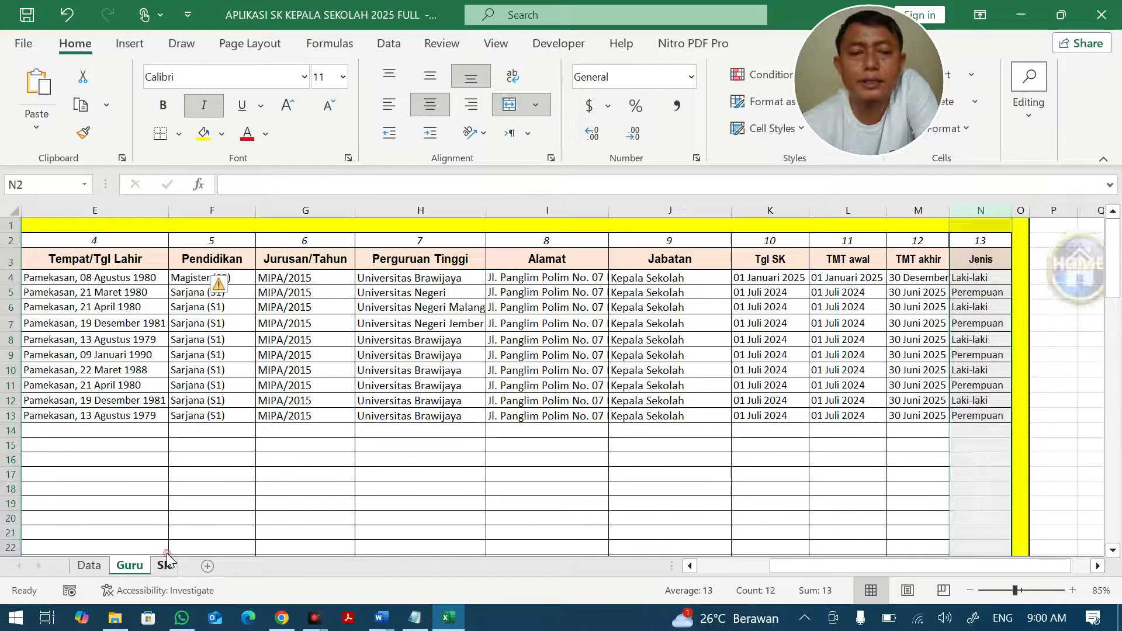
left_click(164, 566)
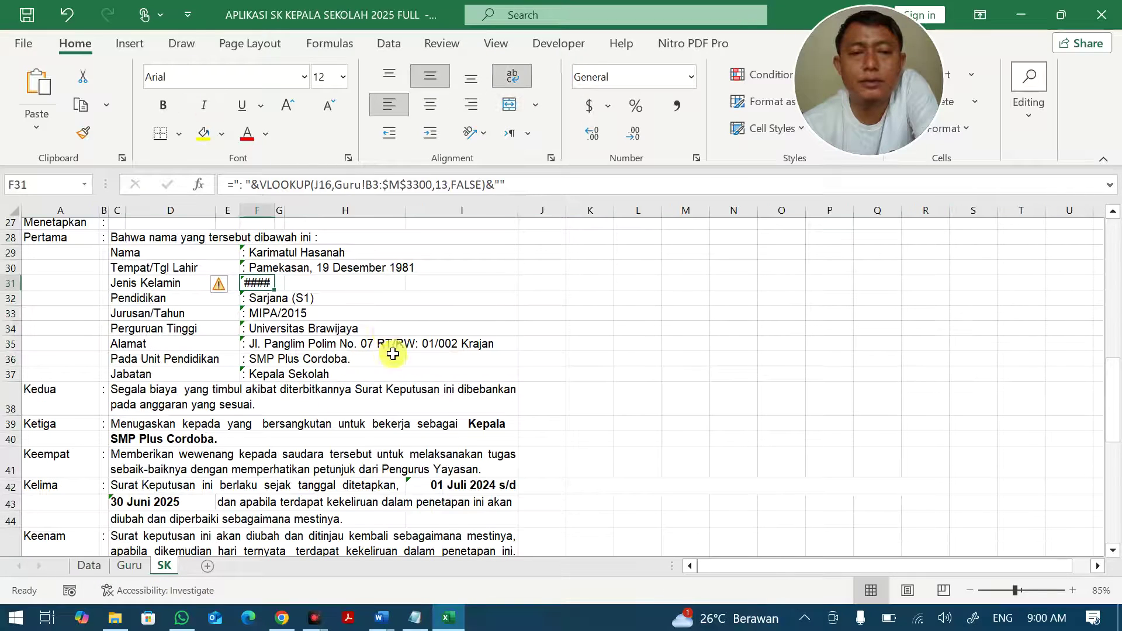
Extend F31's lookup range end from $M$3300 to $N$3300.
left_click(399, 185)
key("BackSpace")
type("M")
key("Return")
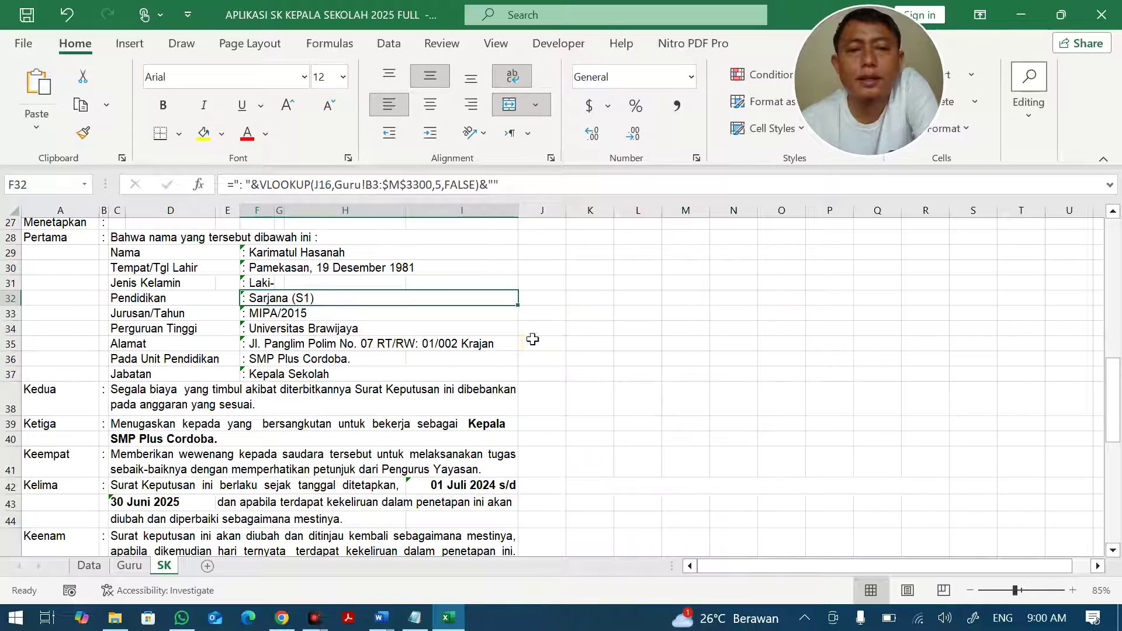
Apply Wrap Text to F31 so 'Laki-laki' shows in full, comparing with neighbouring cells.
left_click(262, 285)
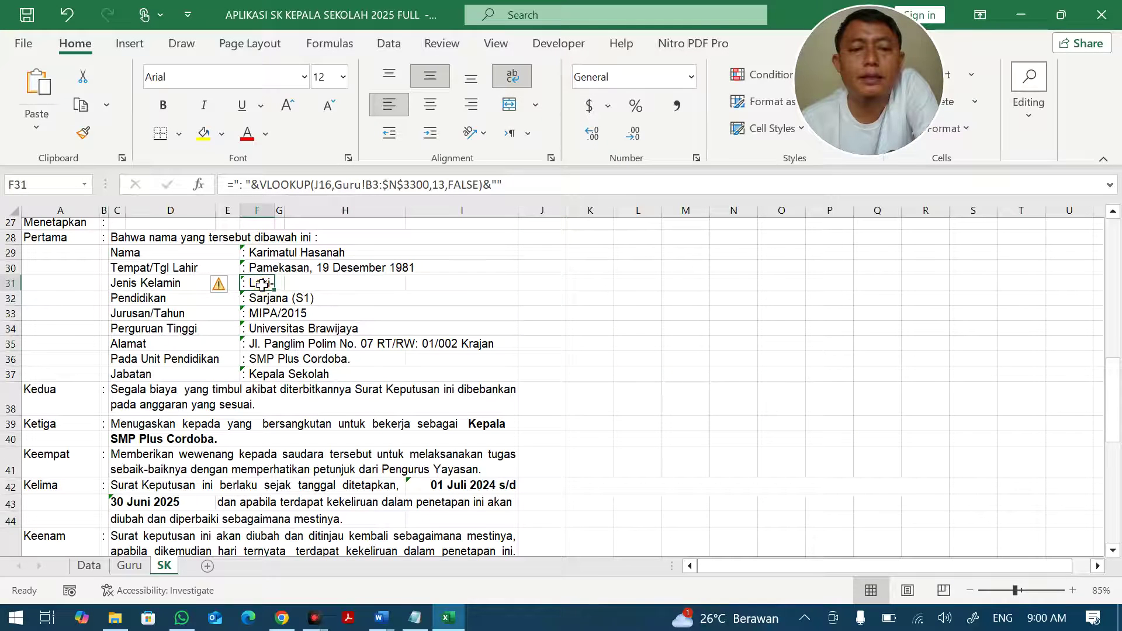
left_click(512, 76)
key("Down")
key("Down")
key("Down")
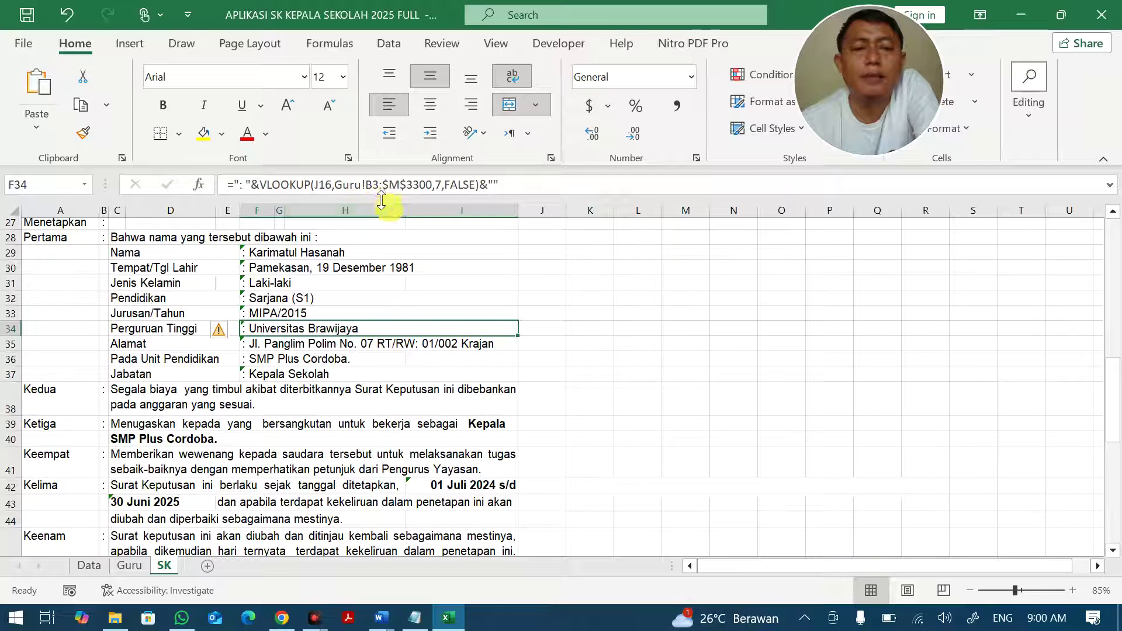
left_click(260, 284)
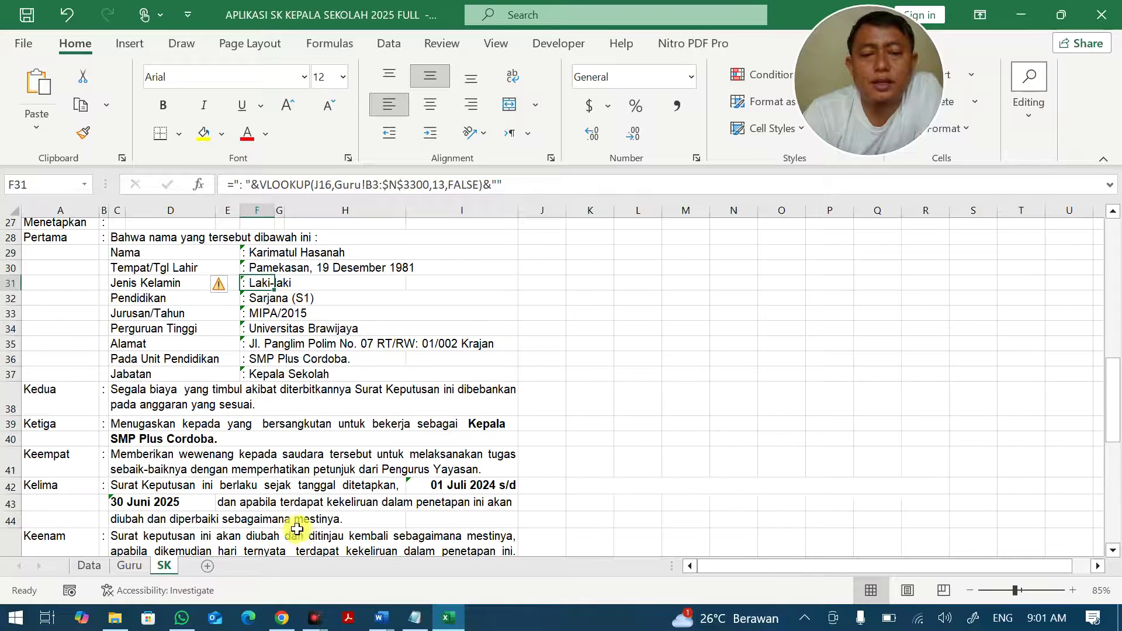
scroll(297, 529, "up", 3)
scroll(293, 516, "down", 2)
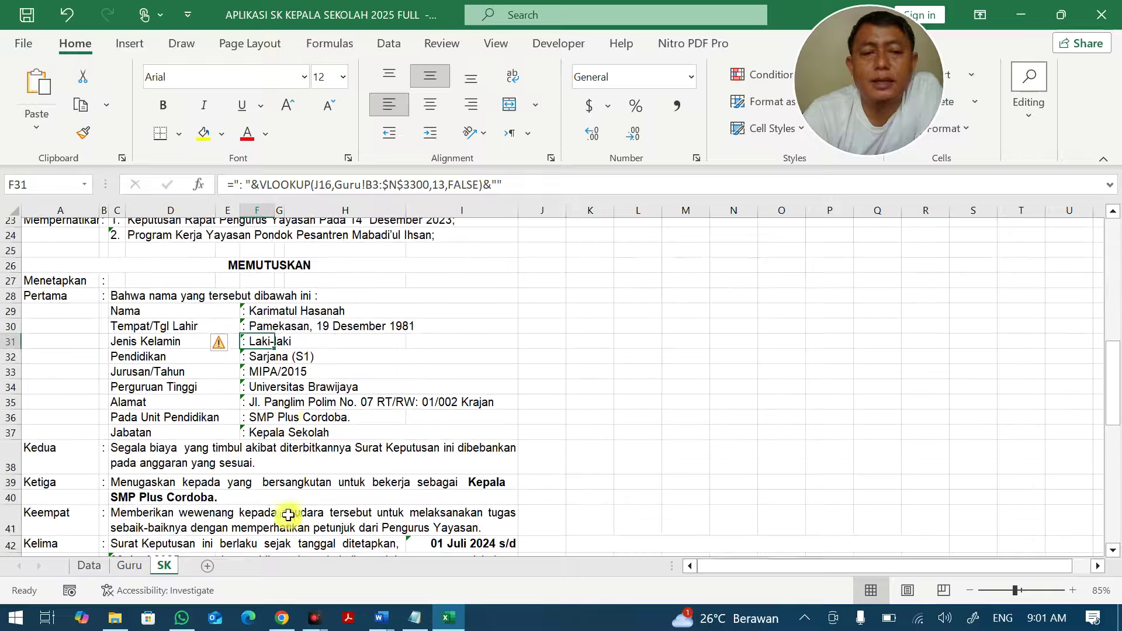
left_click(290, 372)
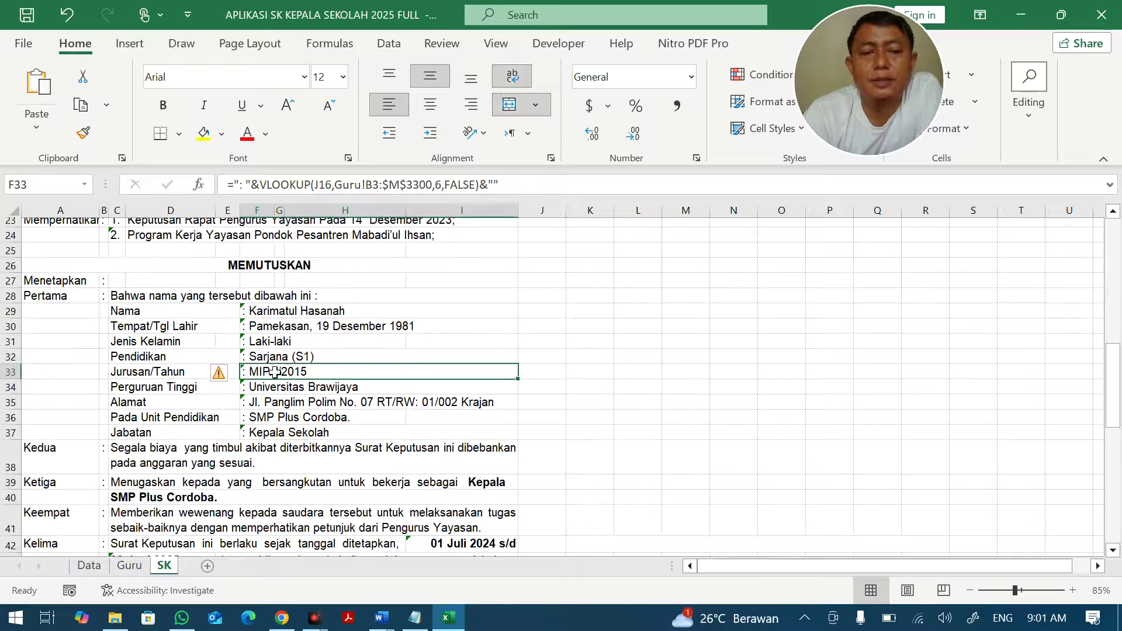
left_click(267, 341)
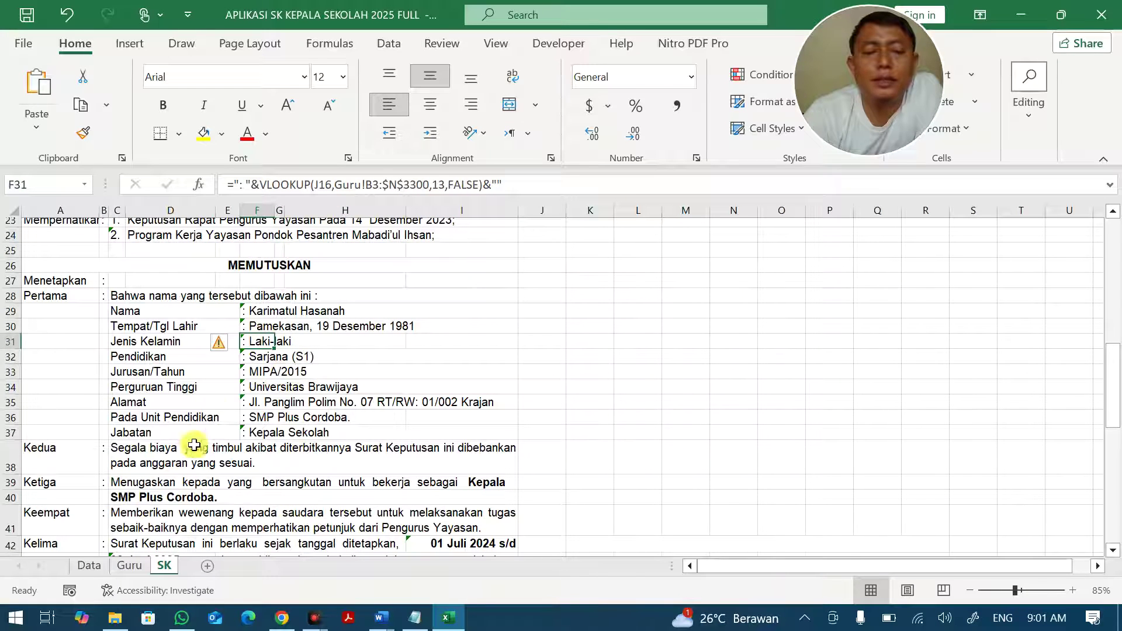
On the Guru sheet, insert a blank column F before Pendidikan.
left_click(117, 566)
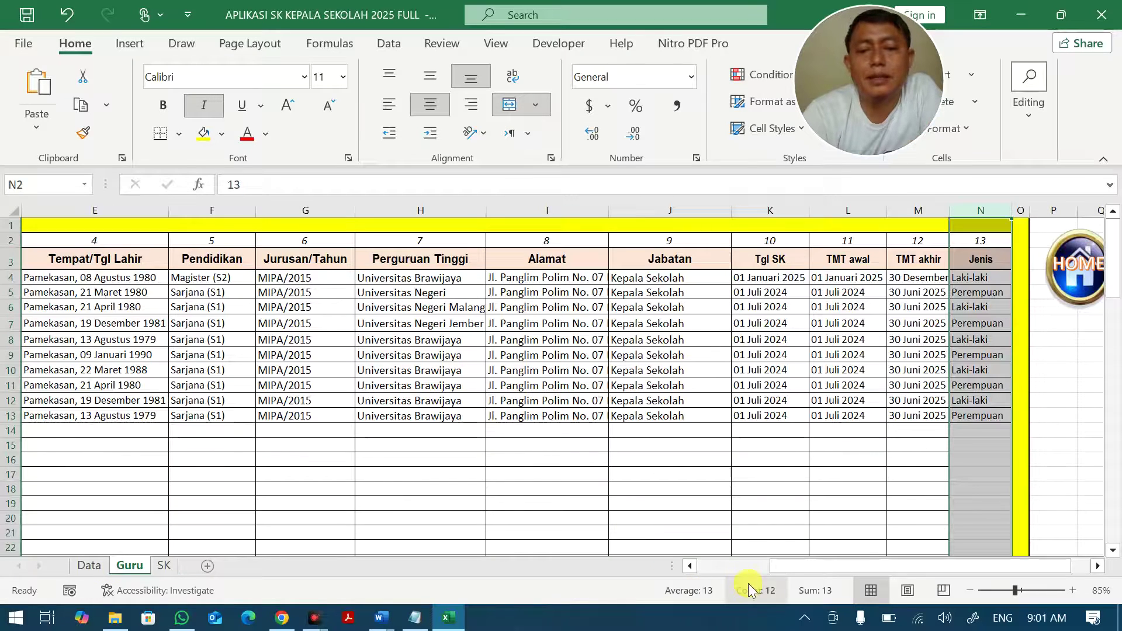
left_click(720, 568)
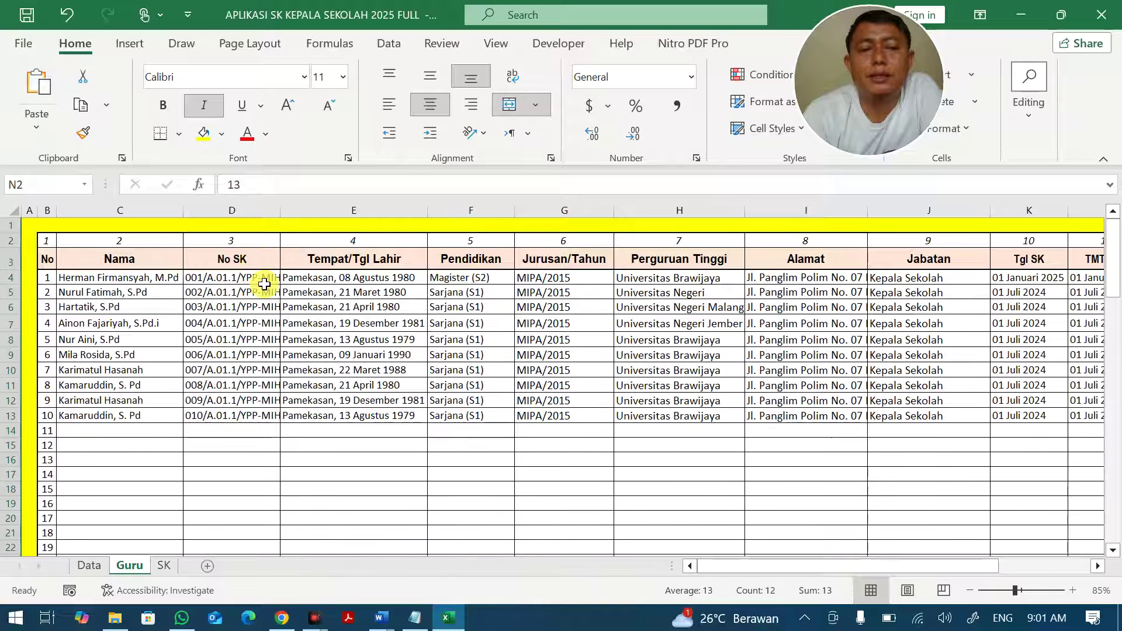
right_click(327, 210)
left_click(377, 386)
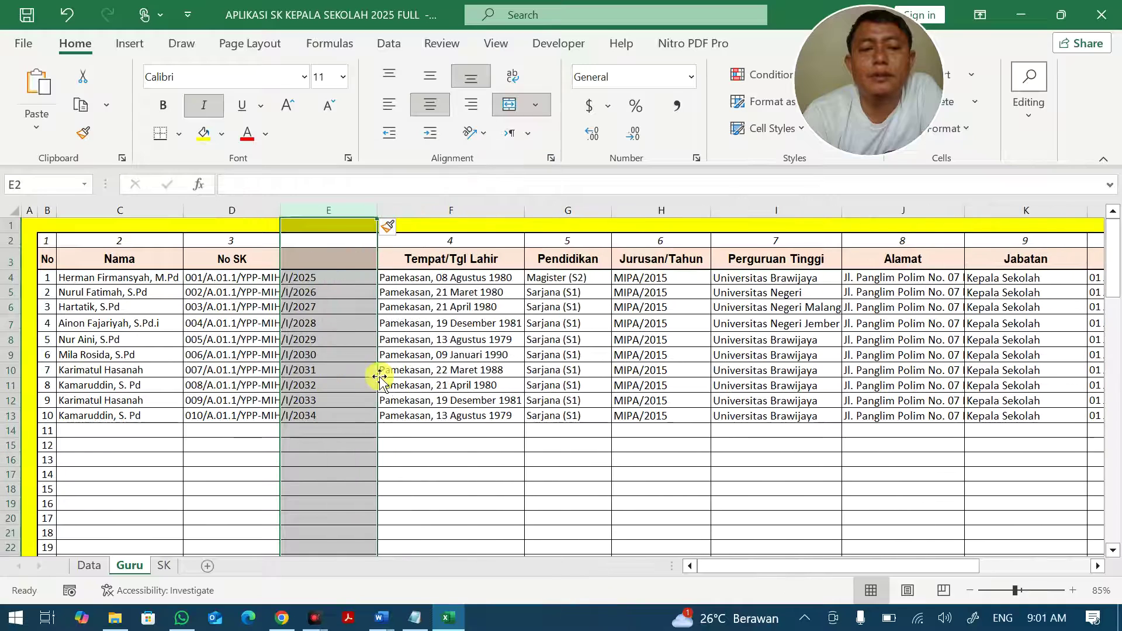
key("ctrl+z")
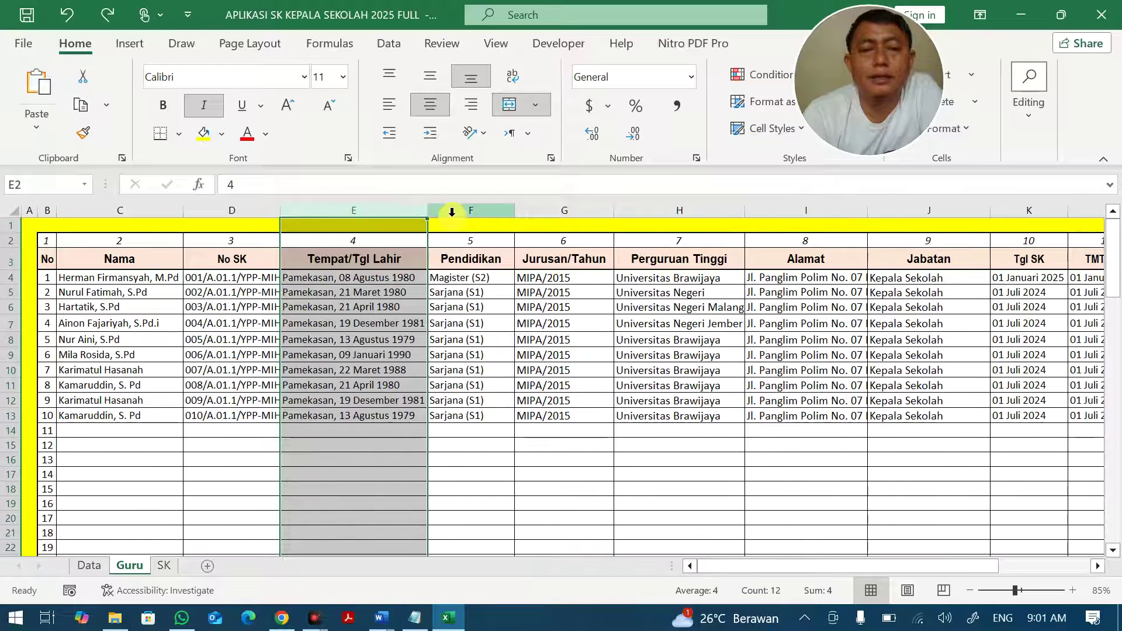
right_click(454, 208)
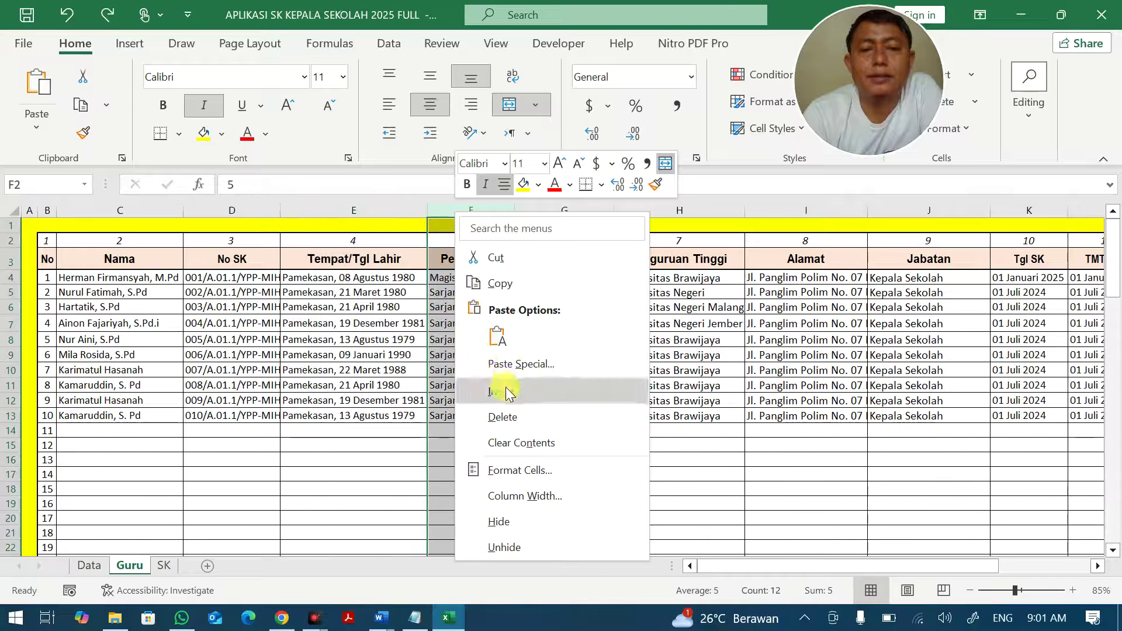
left_click(501, 388)
left_click(503, 383)
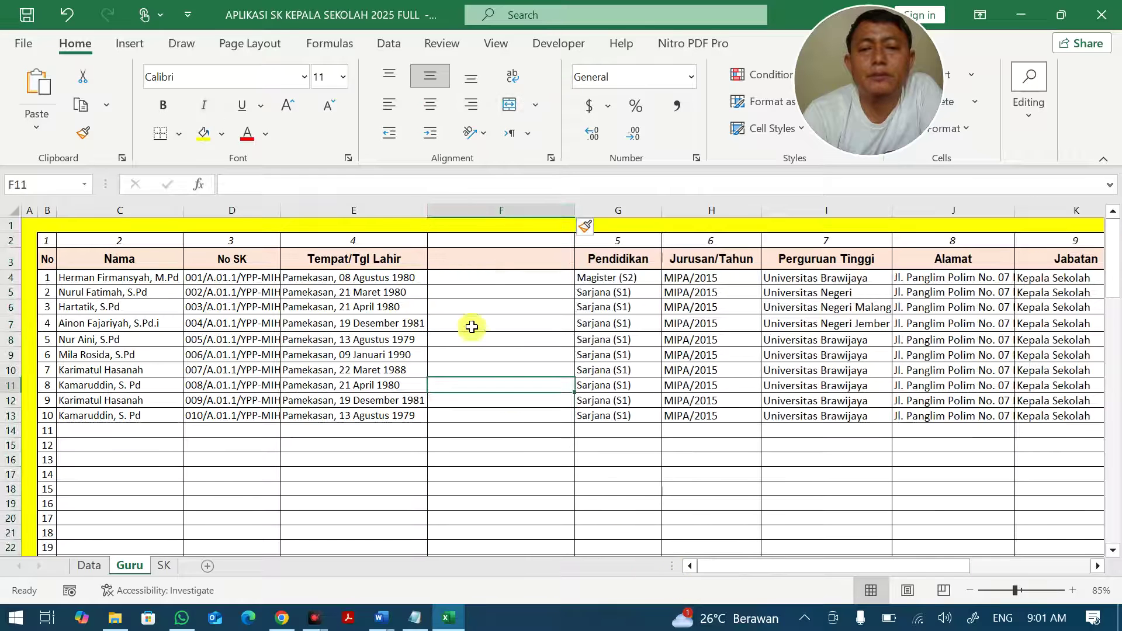
Copy the Jenis values O3:O13 and paste them into the new column starting at F3.
left_click_drag(758, 566, 880, 565)
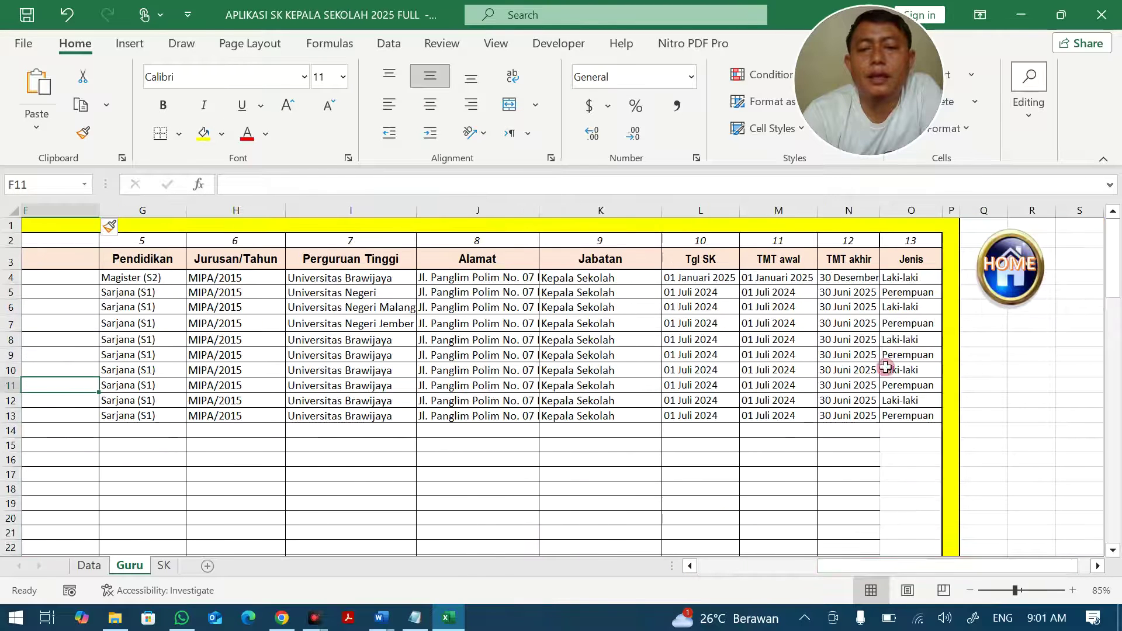
left_click_drag(900, 259, 909, 416)
key("ctrl+c")
left_click(70, 243)
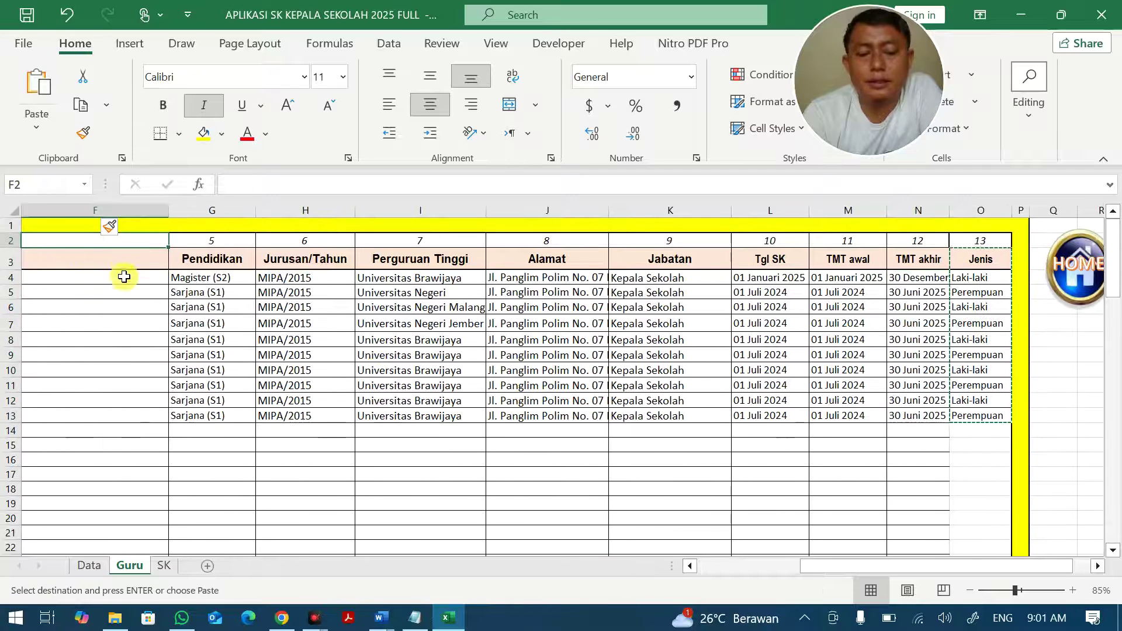
key("ctrl+v")
left_click(262, 331)
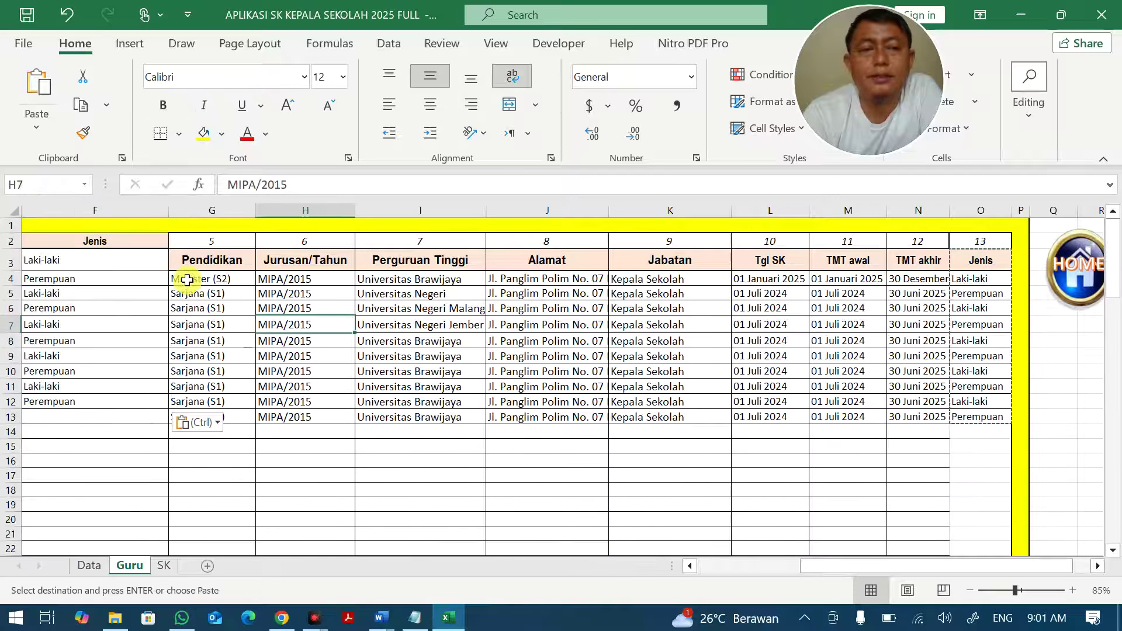
key("ctrl+z")
left_click(149, 266)
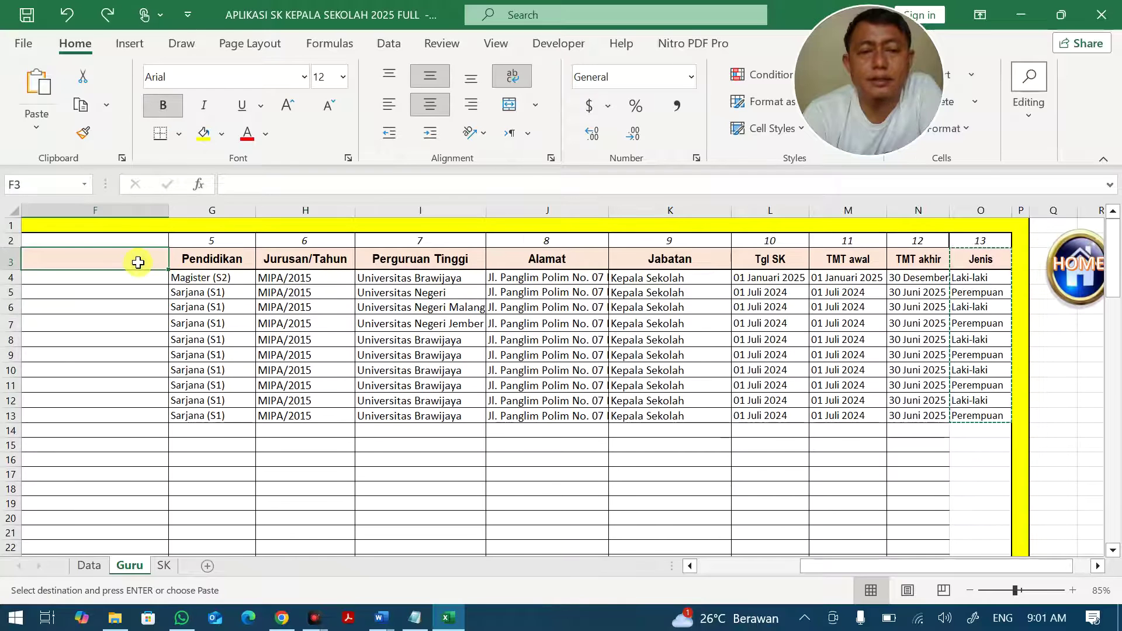
key("ctrl+v")
left_click(212, 324)
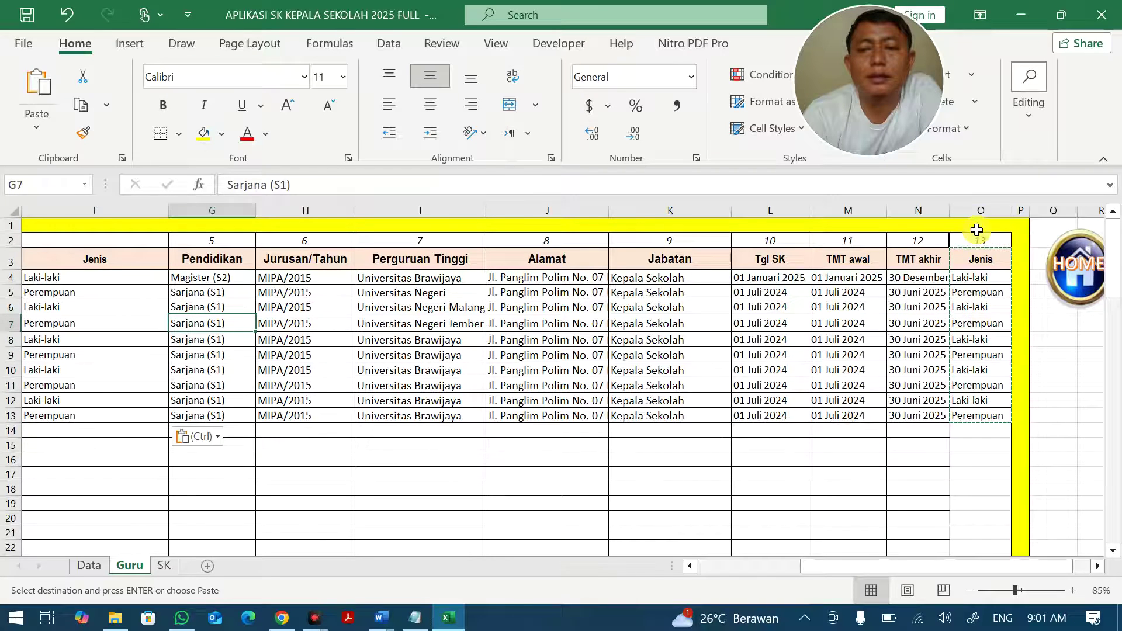
Delete the old Jenis column O and check the moved values.
left_click(981, 210)
right_click(981, 210)
left_click(871, 419)
left_click(713, 414)
left_click(731, 567)
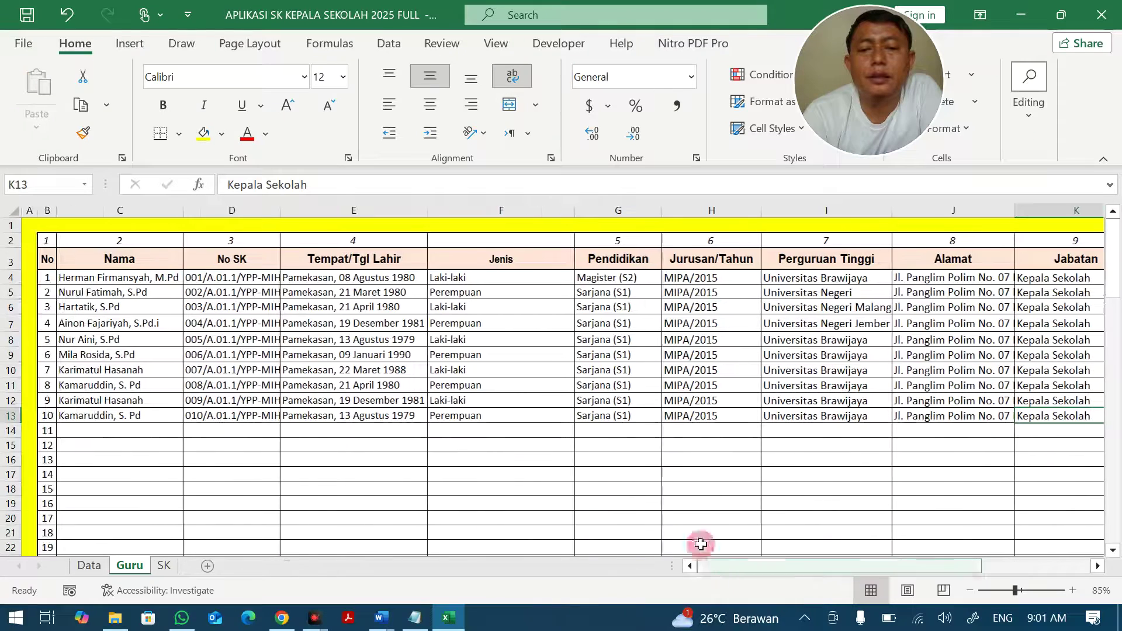
left_click(445, 281)
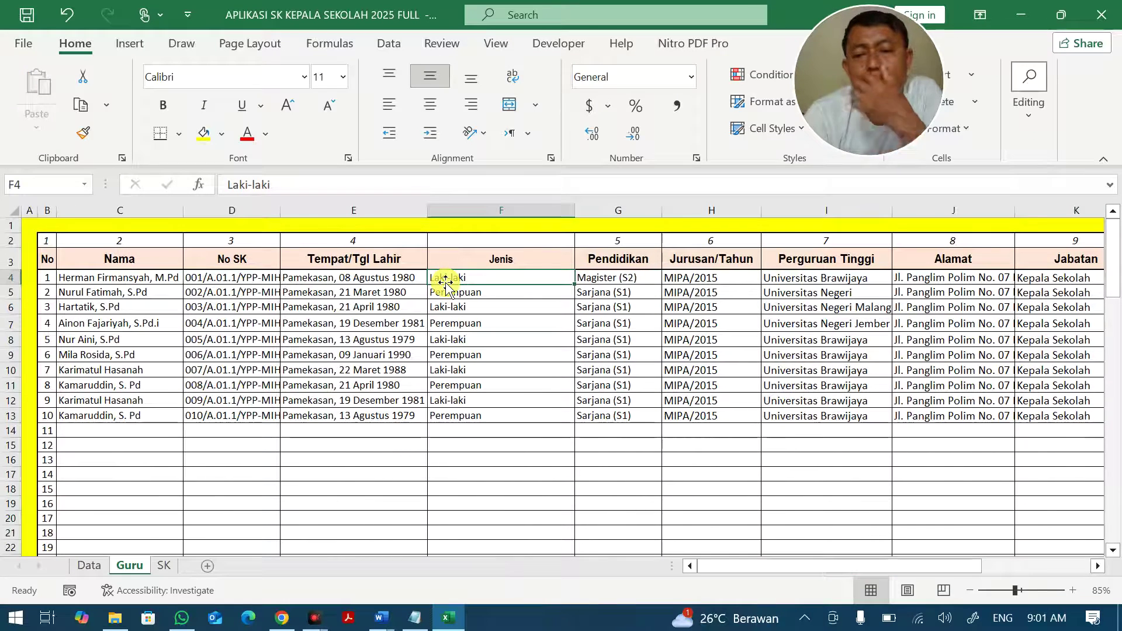
Fill-drag from the header numbers 3 and 4 so the column numbers run in sequence.
left_click_drag(234, 242, 357, 243)
left_click_drag(427, 248, 1074, 259)
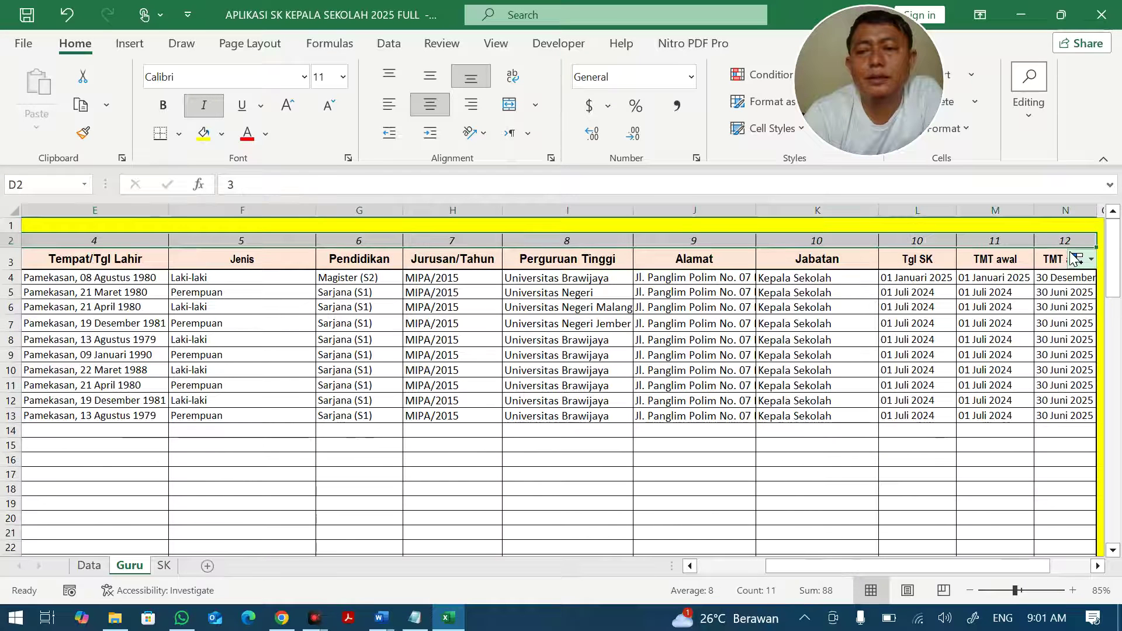
left_click(952, 370)
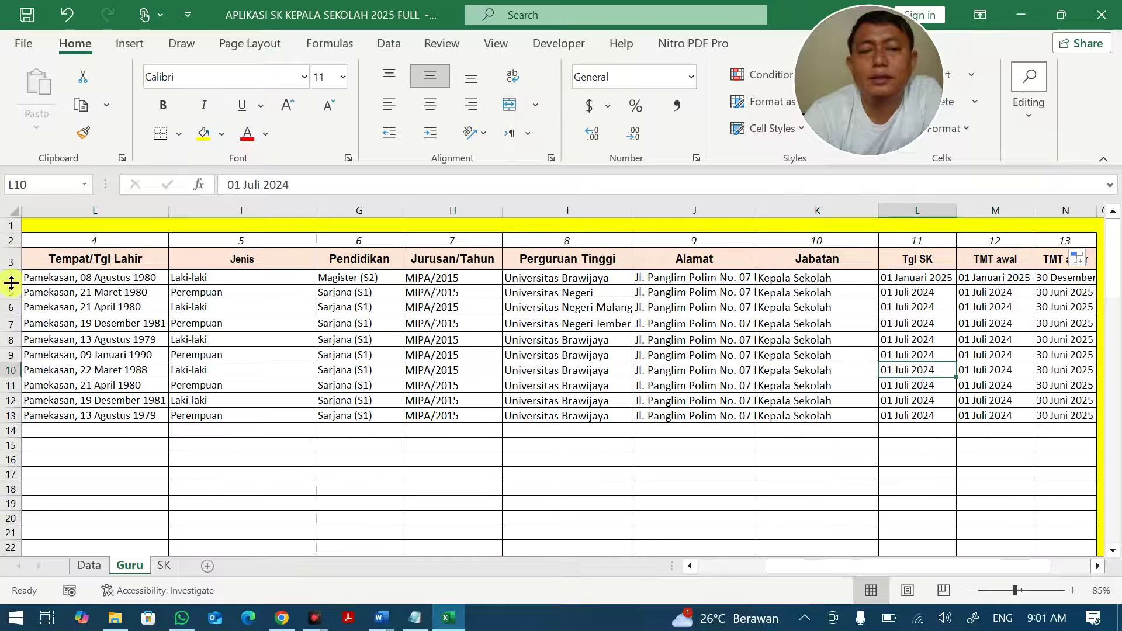
left_click(97, 246)
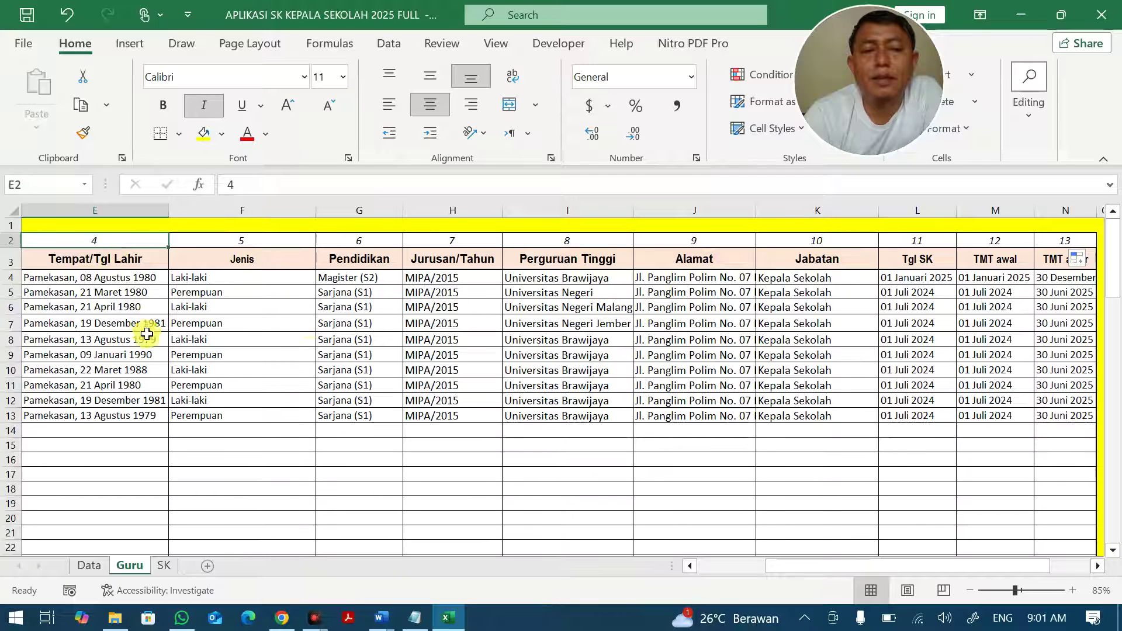
left_click(277, 240)
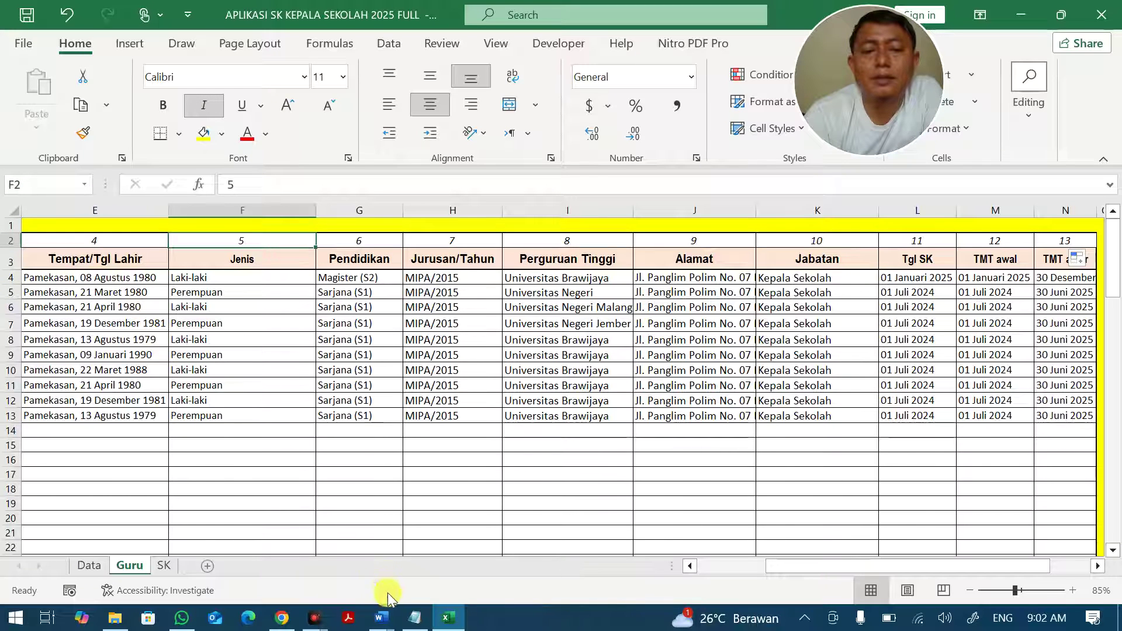
On the SK sheet, set the Jenis Kelamin lookup's column index to 5, showing Laki-laki.
left_click(165, 566)
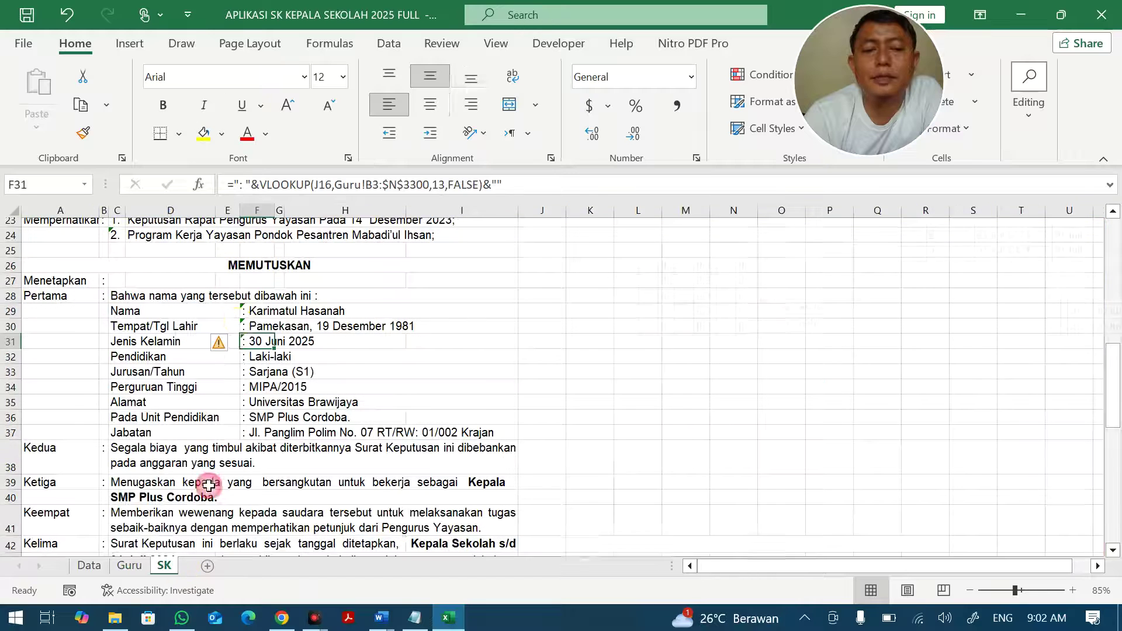
left_click(256, 309)
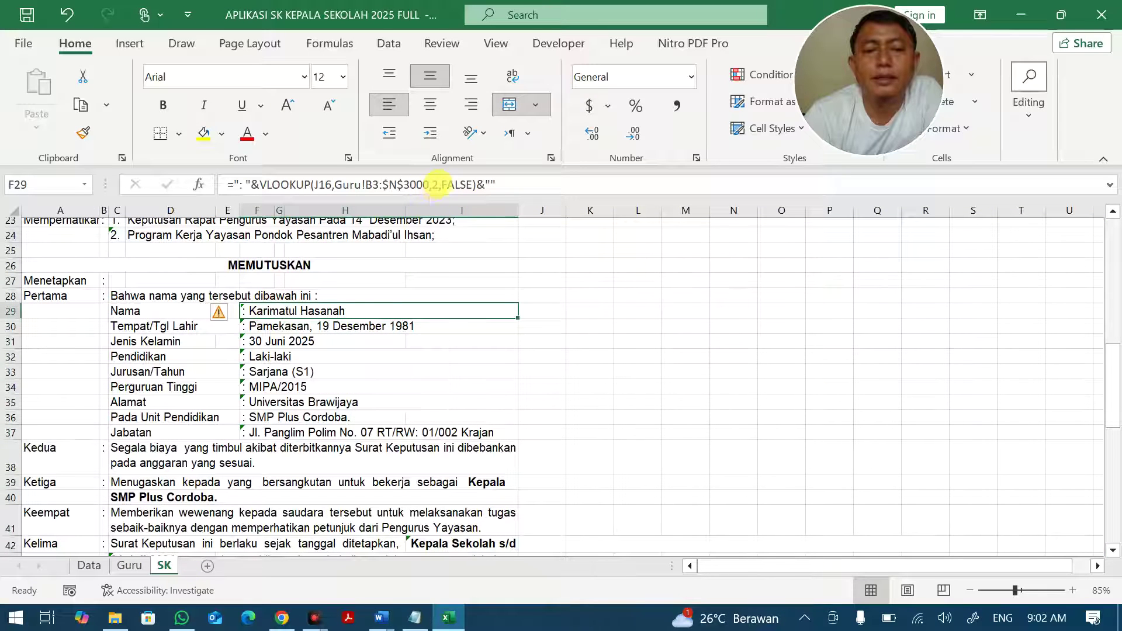
left_click(438, 183)
key("Return")
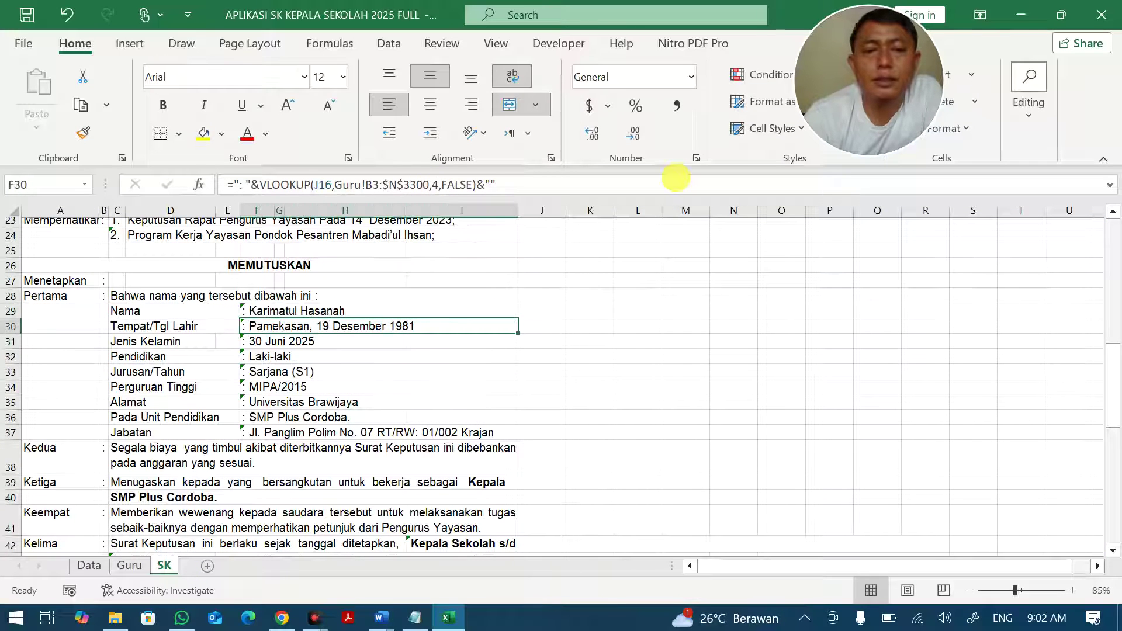
left_click(439, 185)
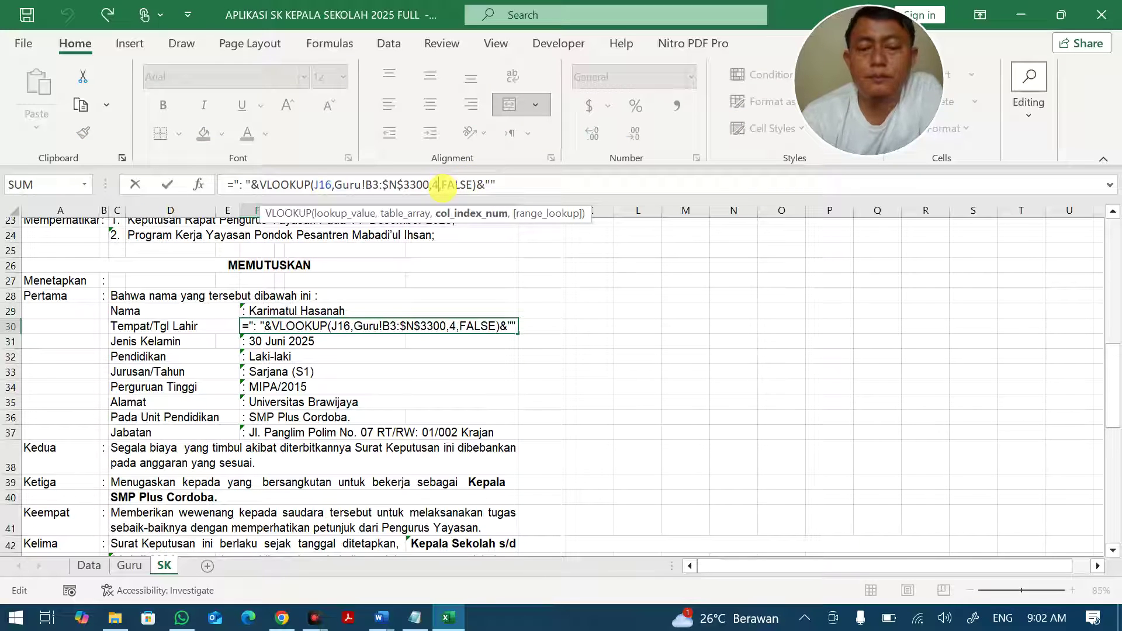
key("Escape")
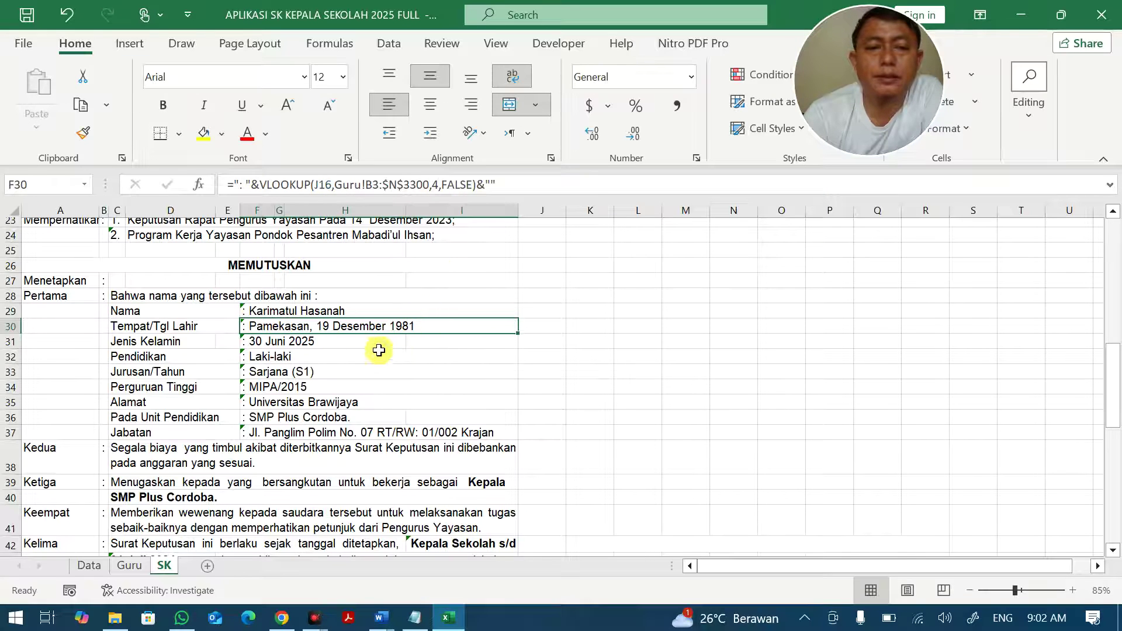
key("Down")
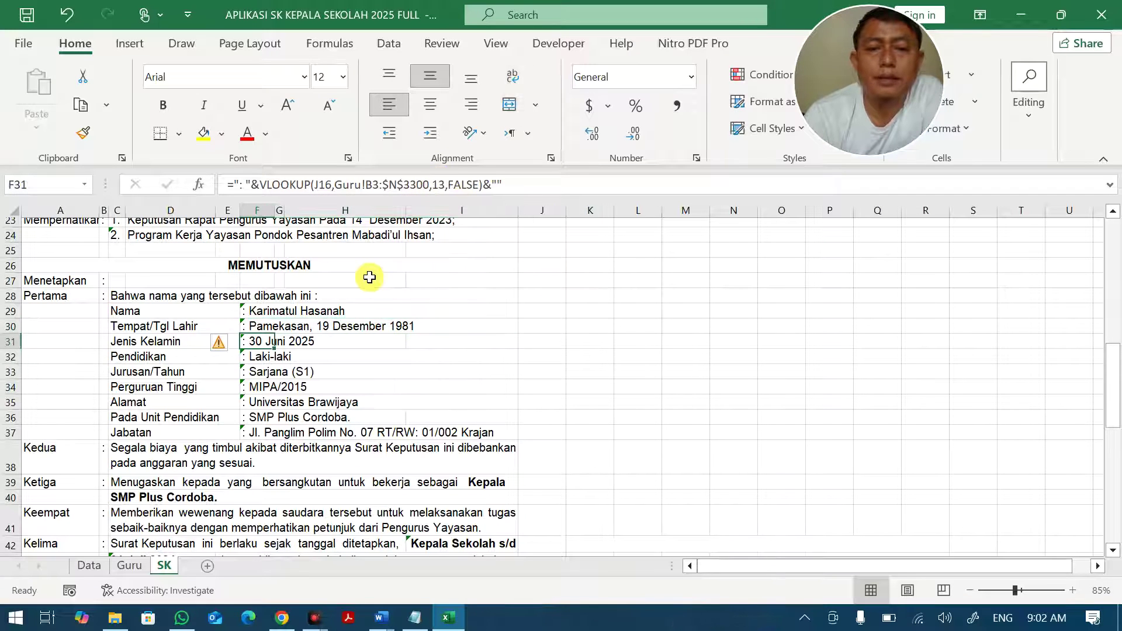
left_click(440, 185)
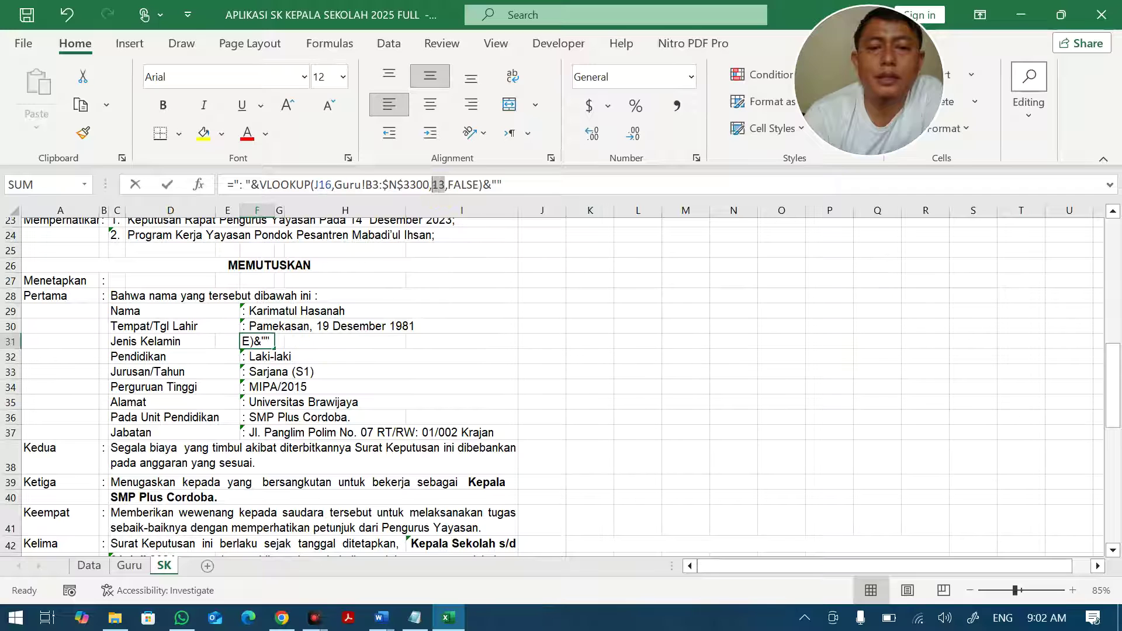
type("5")
key("Return")
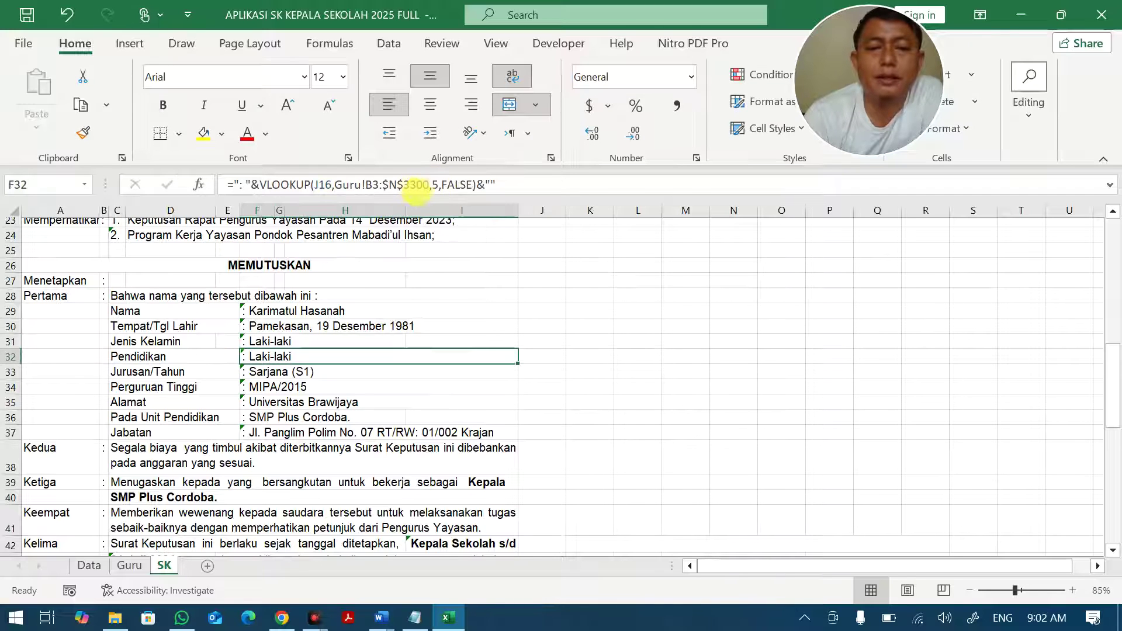
Set Pendidikan's lookup column to 6 and Perguruan Tinggi's to 8, keeping Jurusan/Tahun.
left_click(436, 185)
key("BackSpace")
type("6")
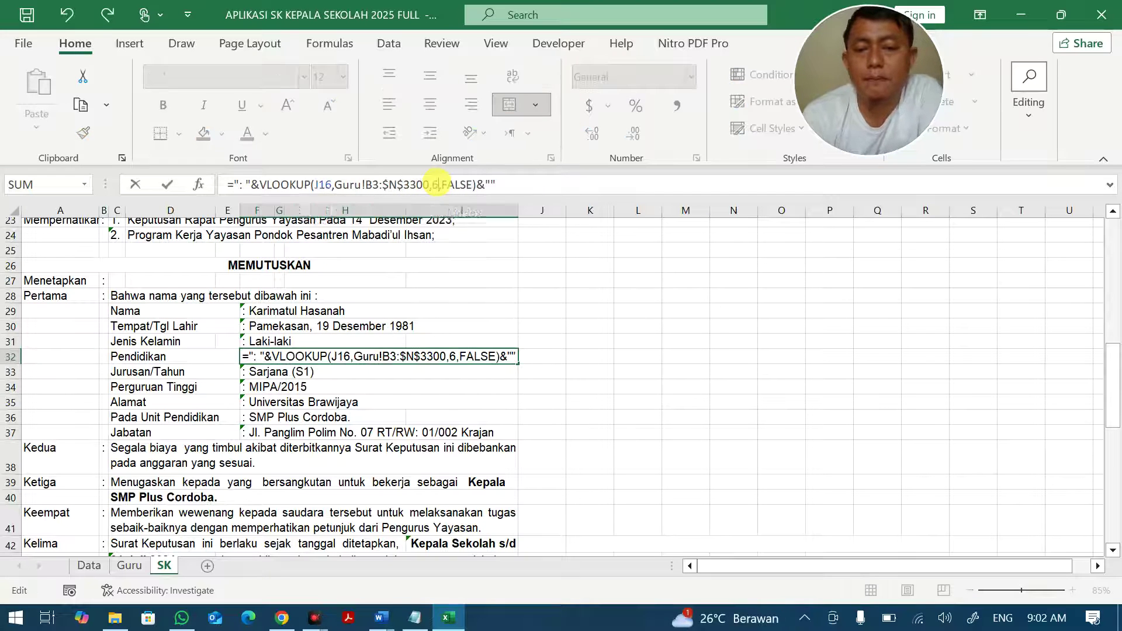
key("Return")
left_click(437, 185)
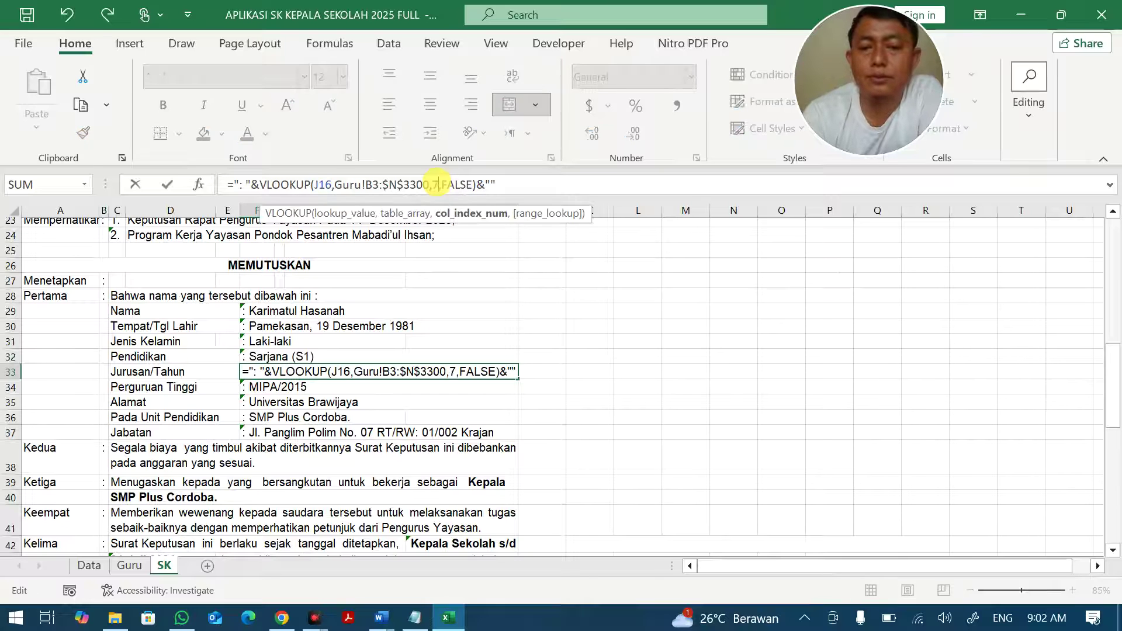
key("Return")
left_click(437, 185)
key("BackSpace")
type("8,FALSE)&\"")
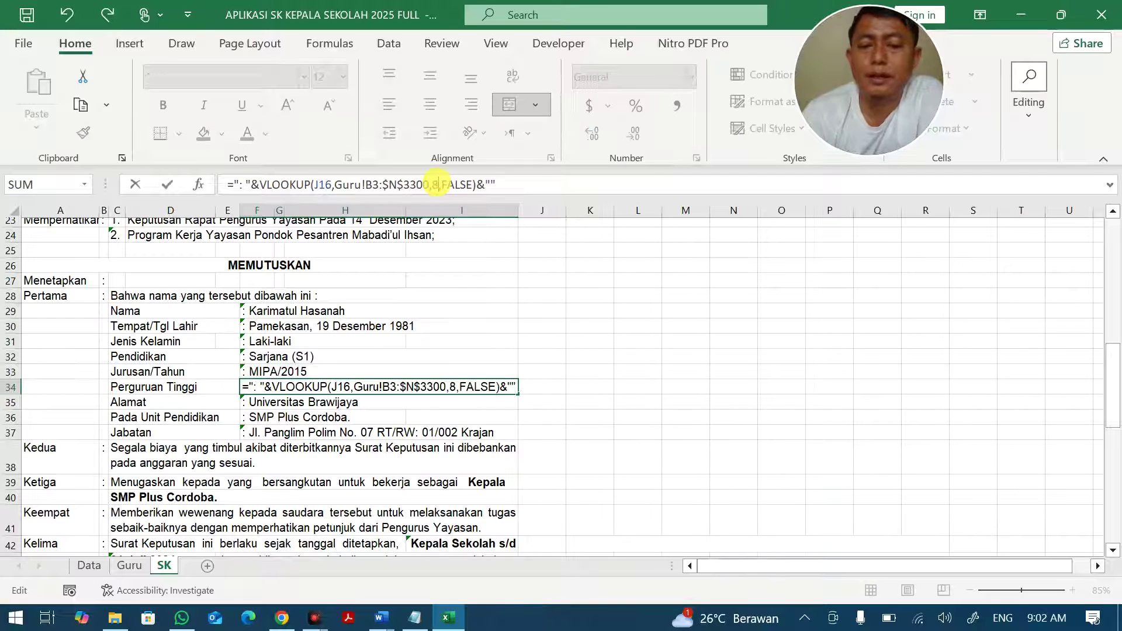
key("Return")
Set the Alamat lookup to column 9 and fix Jabatan to show Kepala Sekolah.
left_click(437, 185)
key("BackSpace")
type("9")
key("Return")
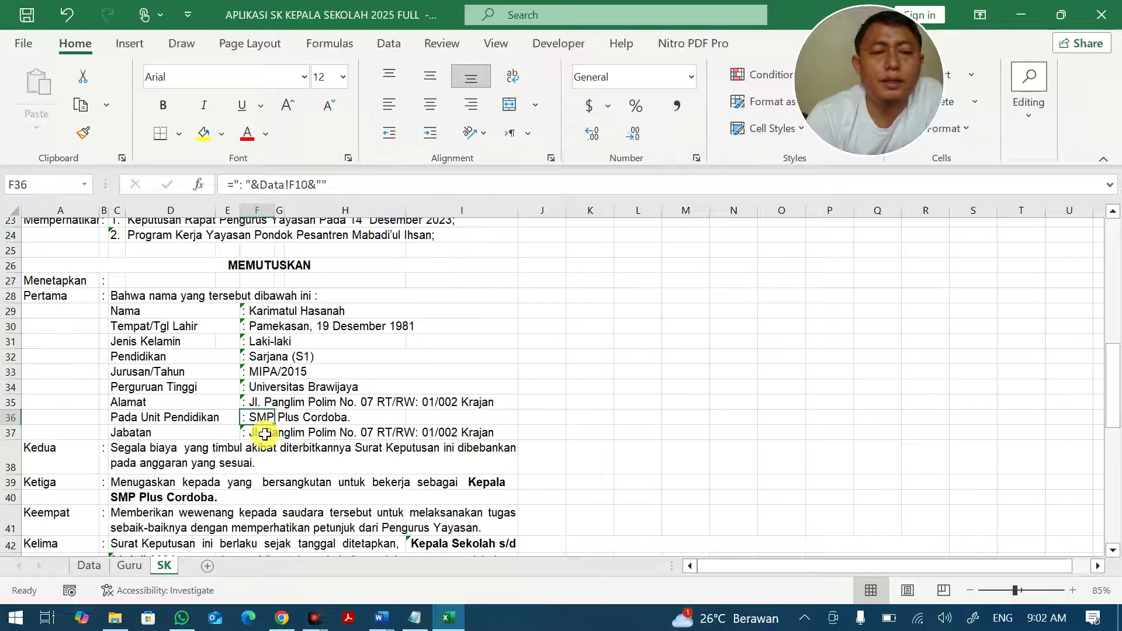
left_click(265, 435)
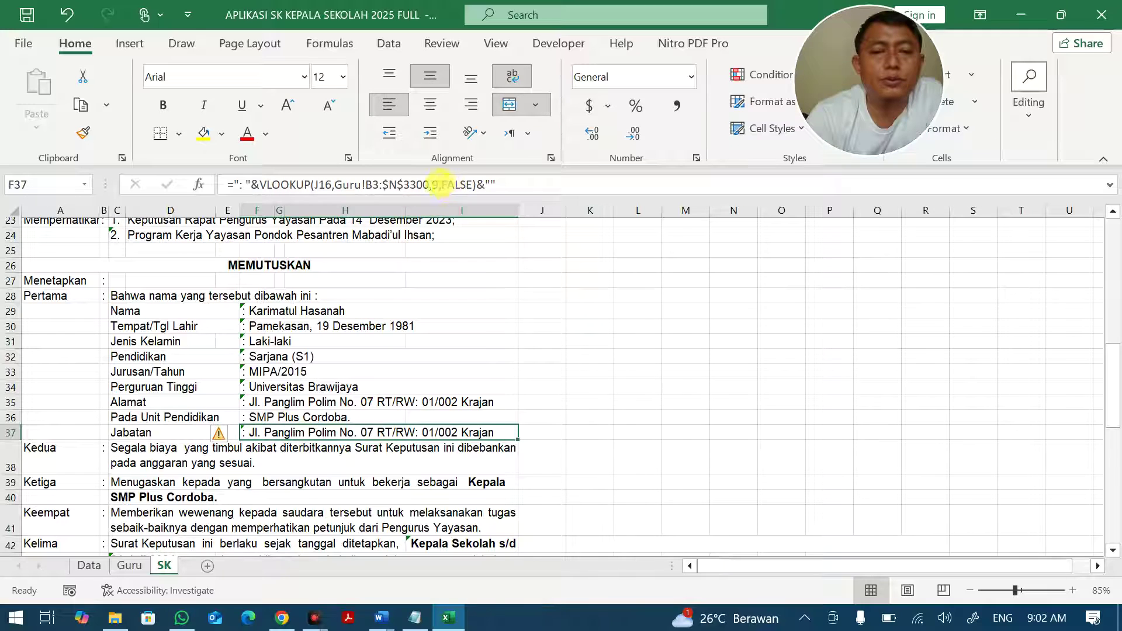
double_click(436, 185)
type("1")
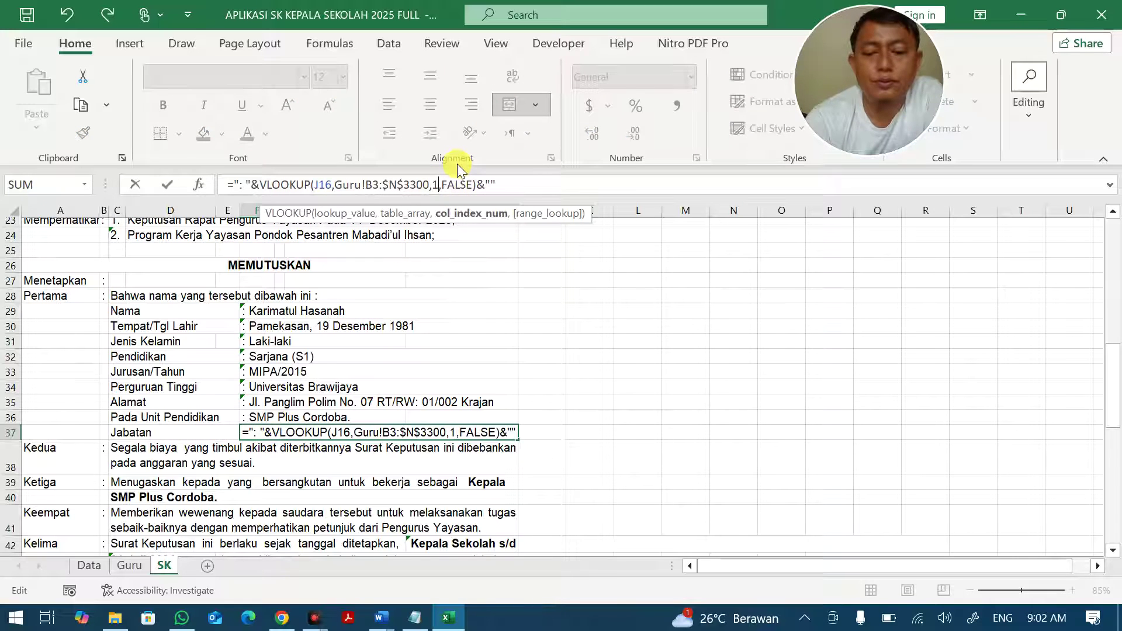
key("Return")
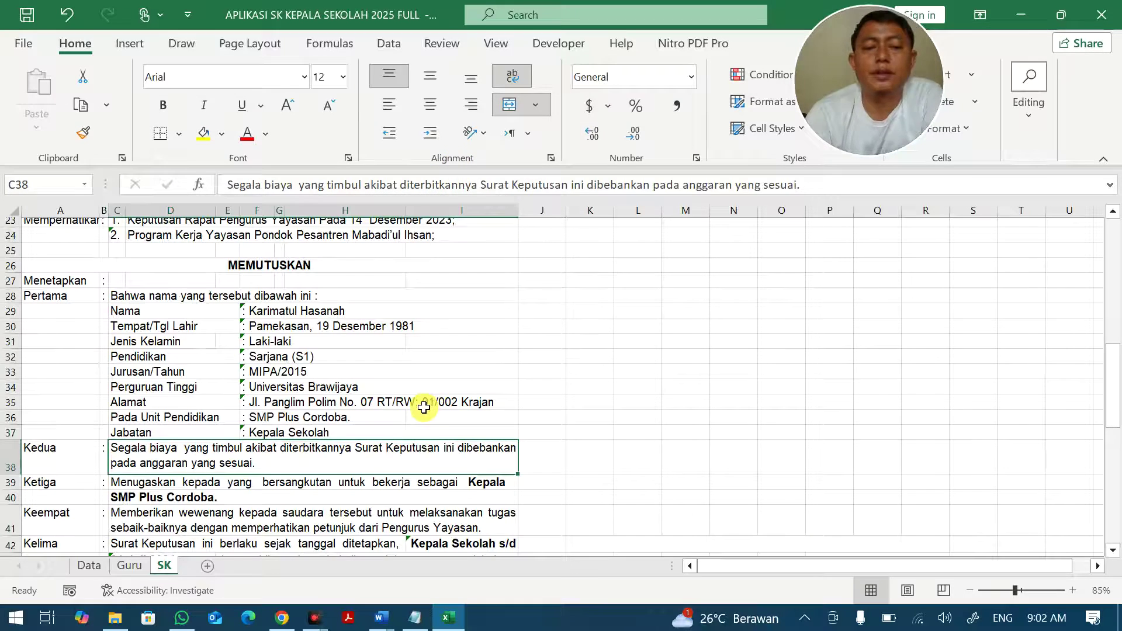
Adjust the column numbers in the Kelima clause's start-date and end-date VLOOKUPs.
scroll(425, 405, "down", 4)
left_click(439, 369)
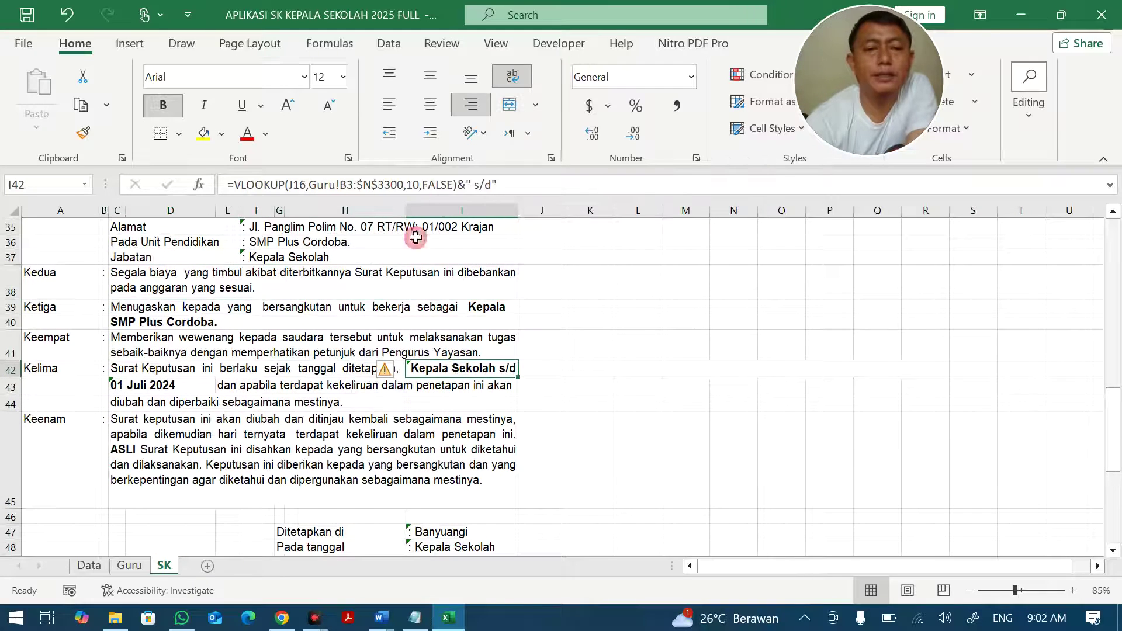
double_click(420, 184)
type("9")
key("Return")
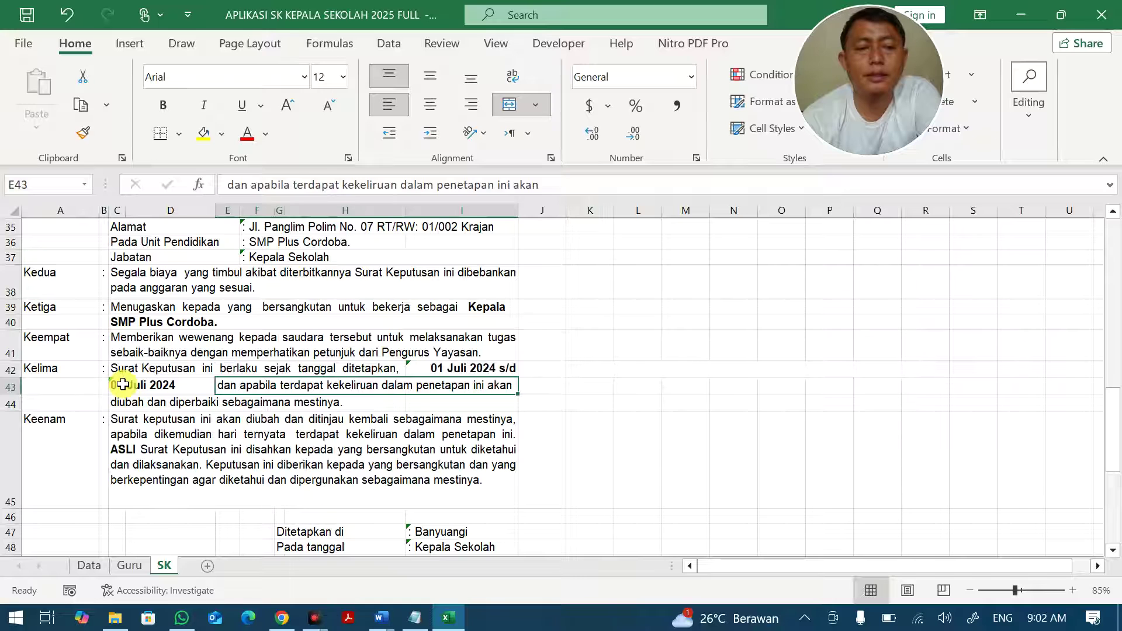
left_click(129, 385)
left_click(411, 185)
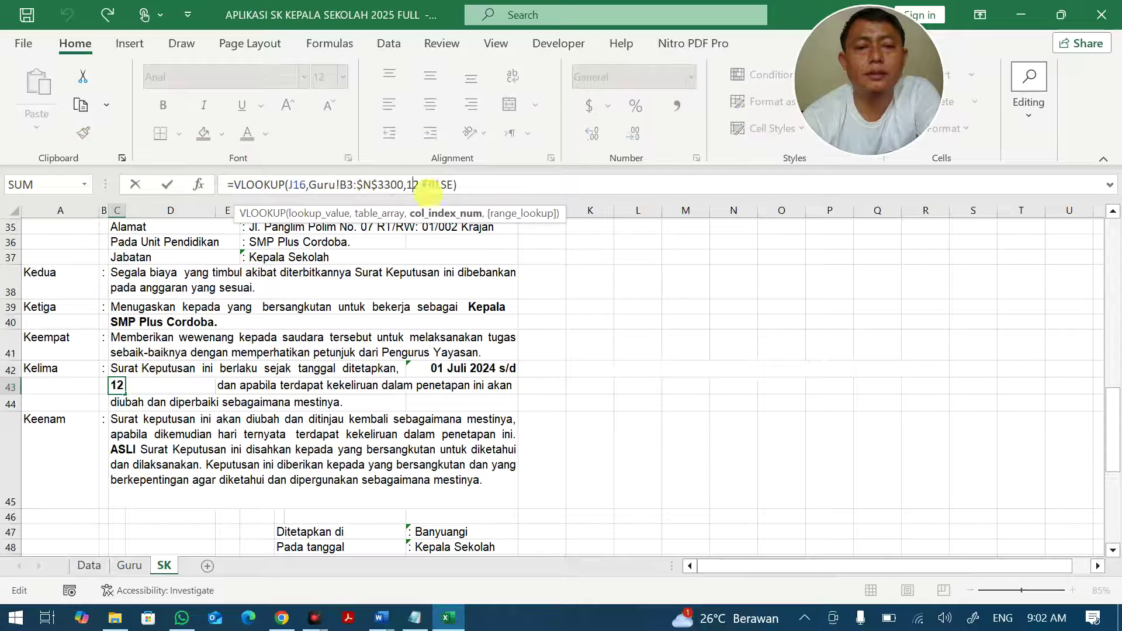
key("Delete")
type("0")
key("Return")
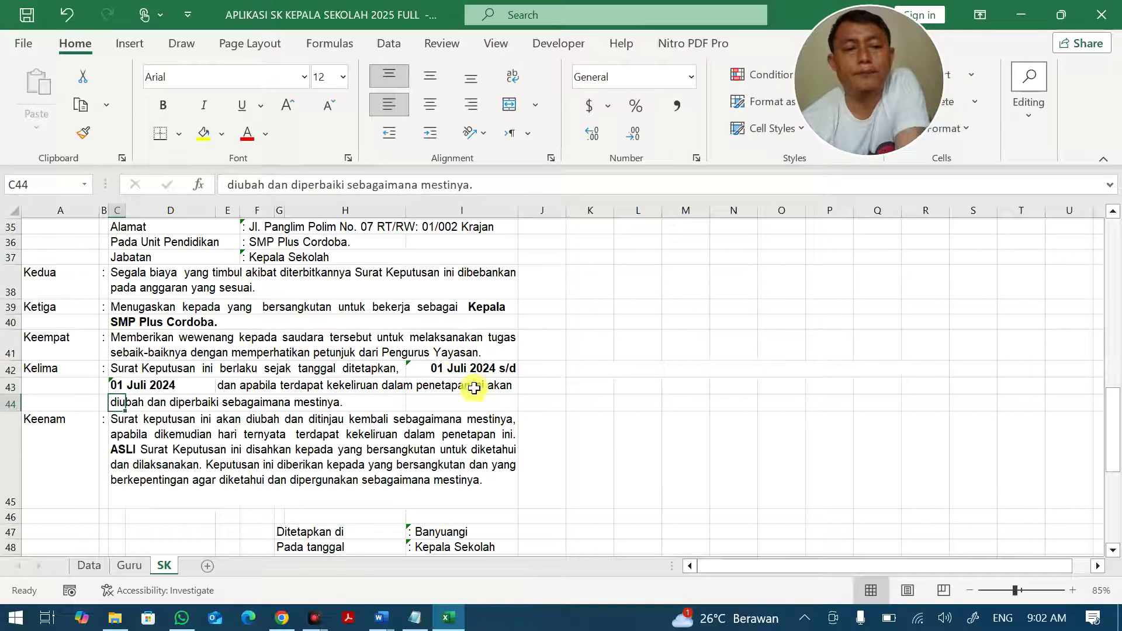
Revise the Kelima start-date lookup and recommit C43 so the end date reads 30 Juni 2025.
left_click(456, 371)
left_click(421, 185)
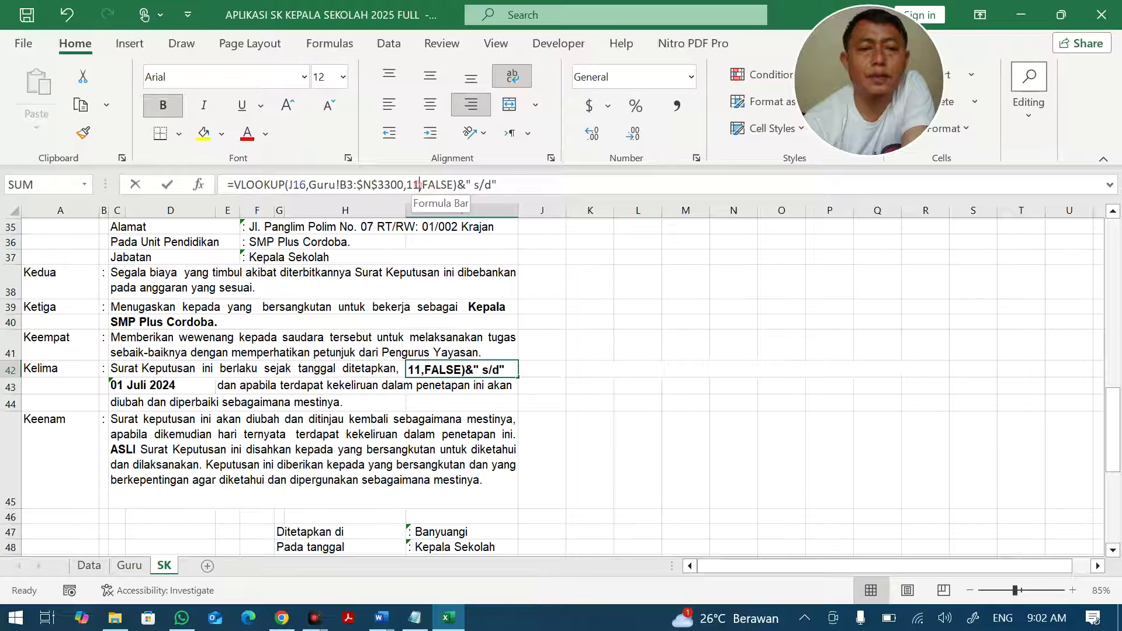
key("BackSpace")
type("2")
key("Return")
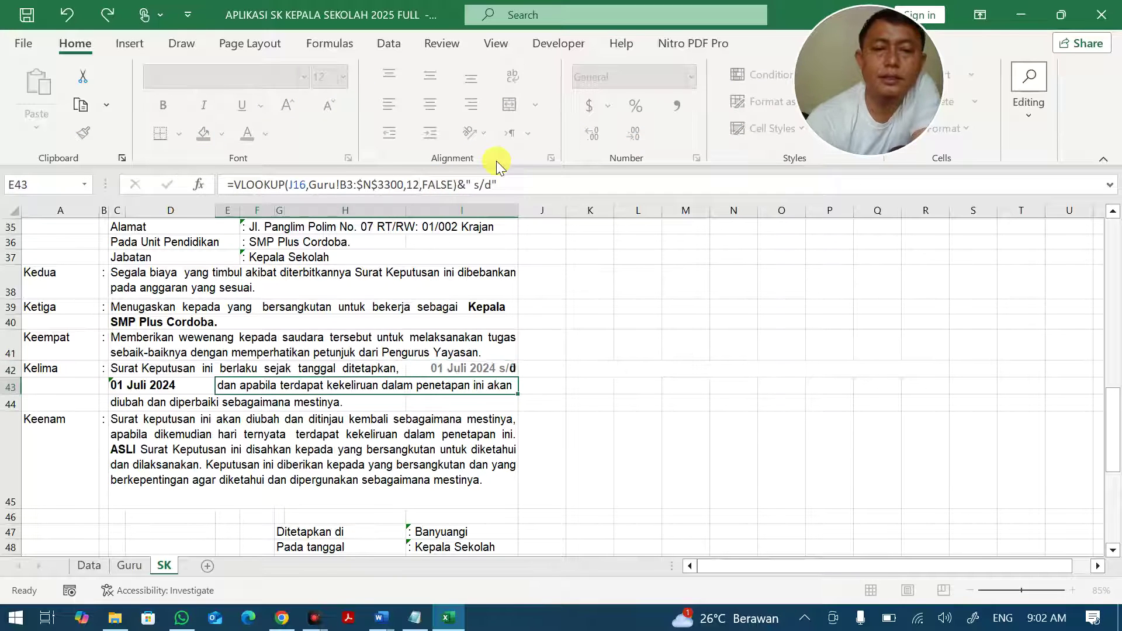
left_click(146, 385)
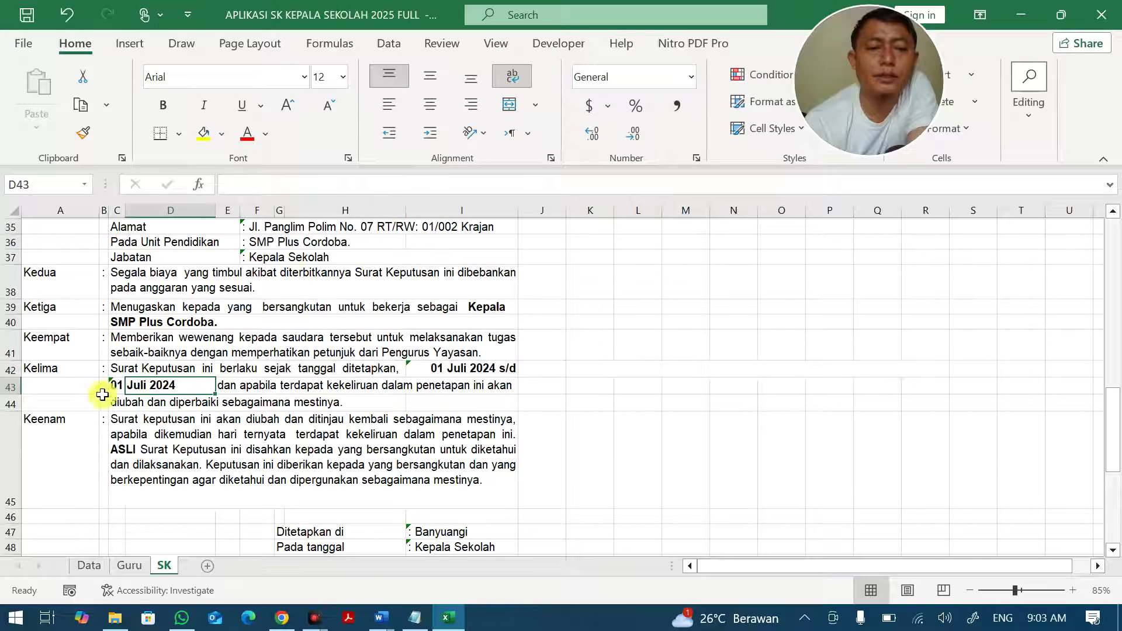
left_click(117, 384)
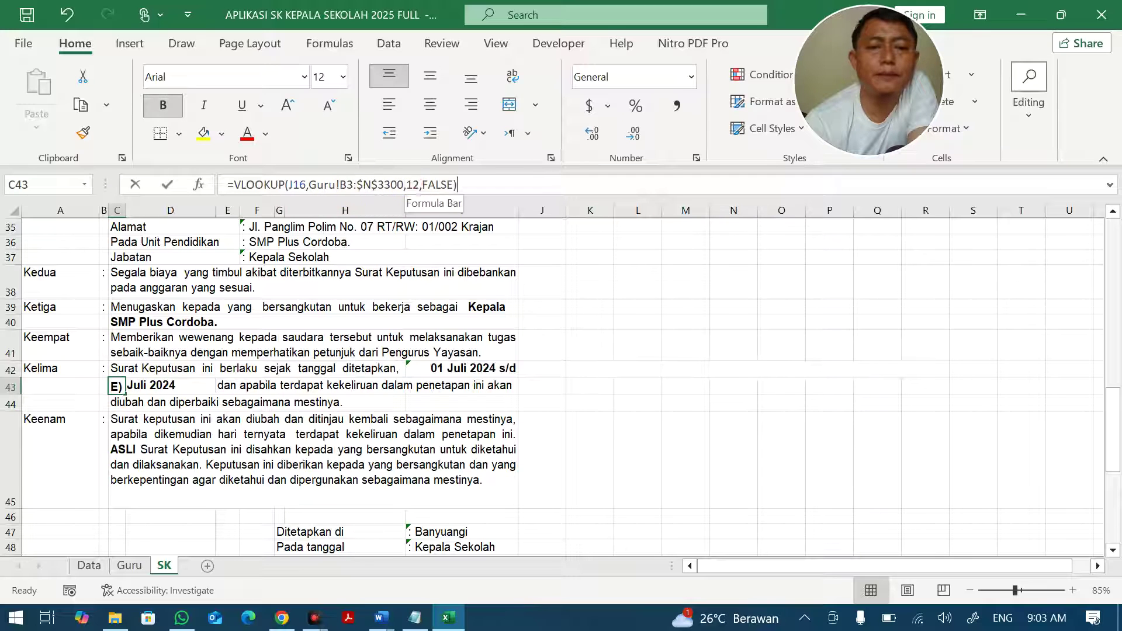
left_click(418, 184)
key("Return")
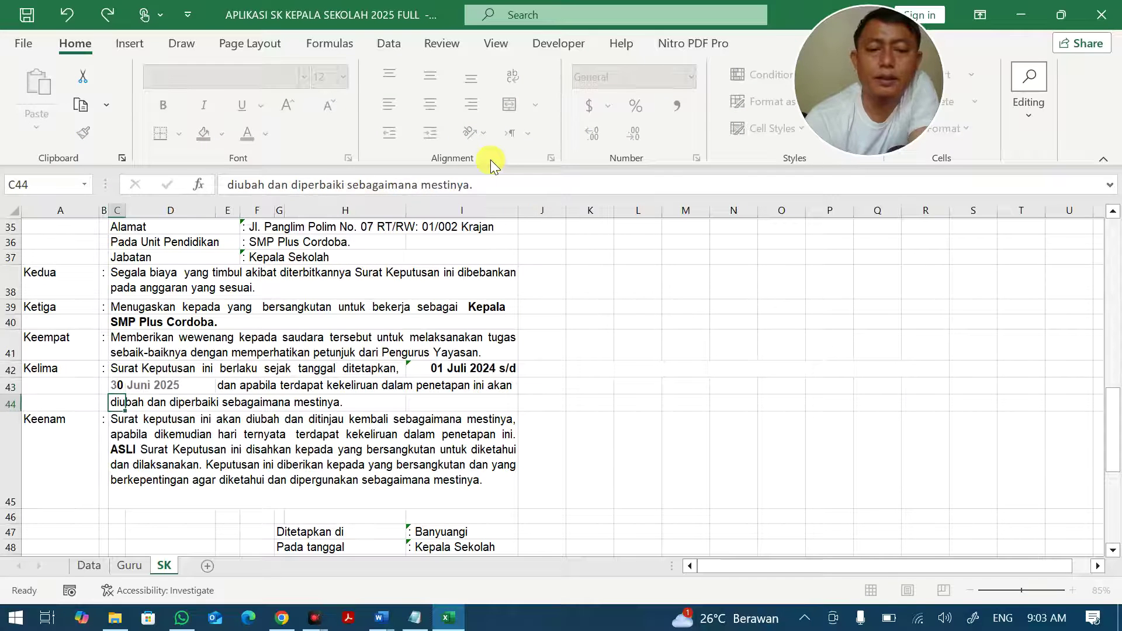
Change the I48 lookup's column index so Pada tanggal reads 01 Juli 2024.
scroll(450, 443, "down", 2)
left_click(444, 434)
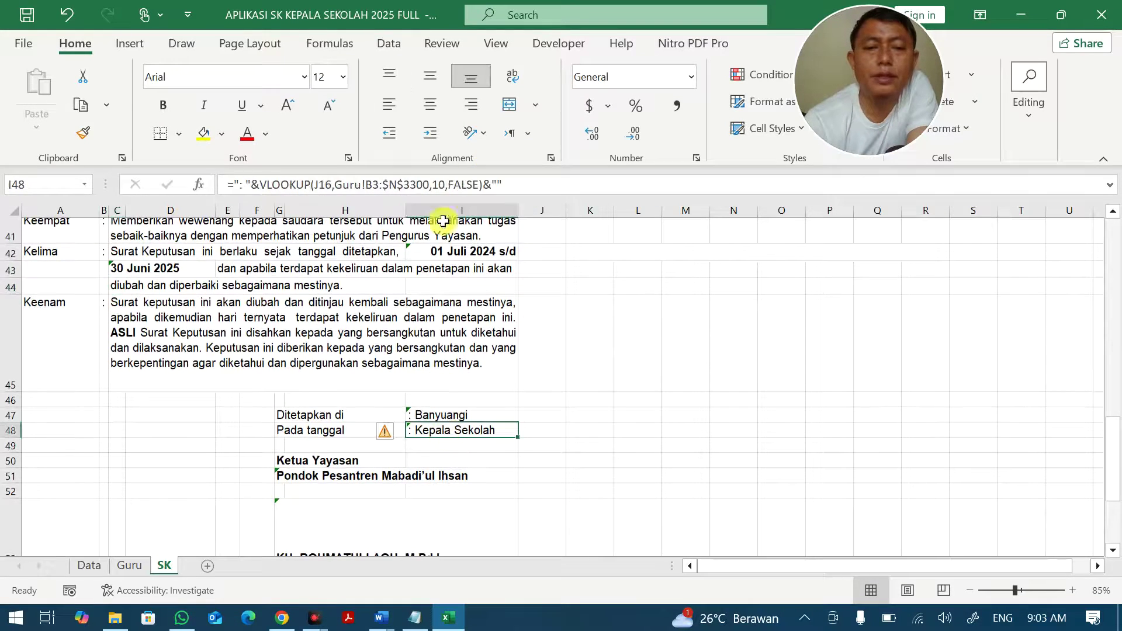
left_click(448, 185)
key("BackSpace")
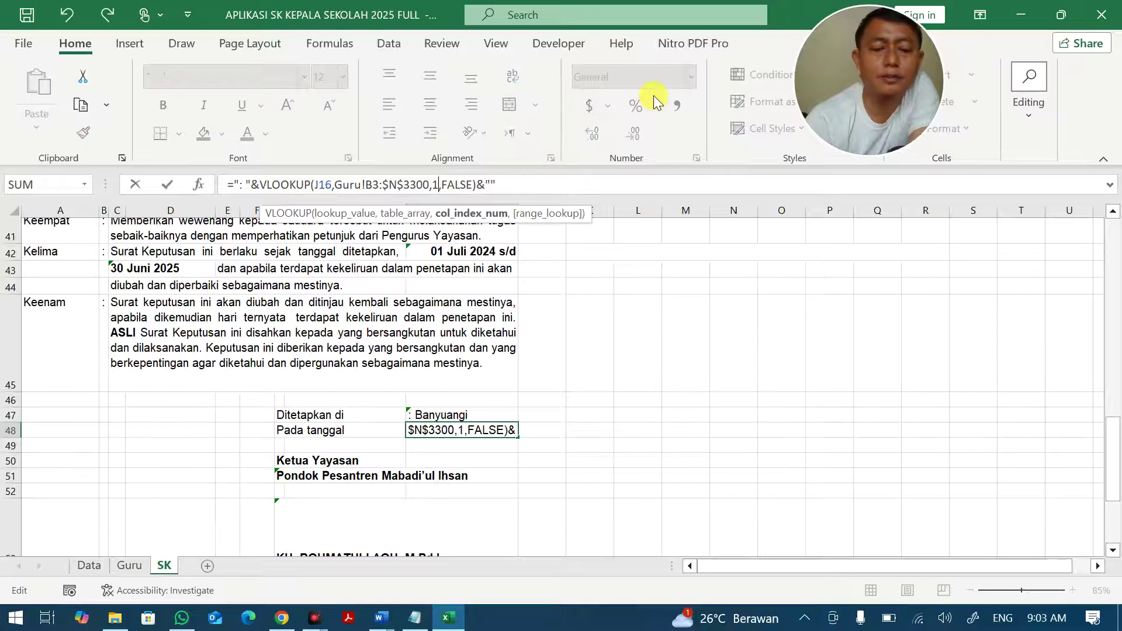
type("1")
key("Return")
Start saving a copy of the workbook, with drive D as the location.
left_click(670, 324)
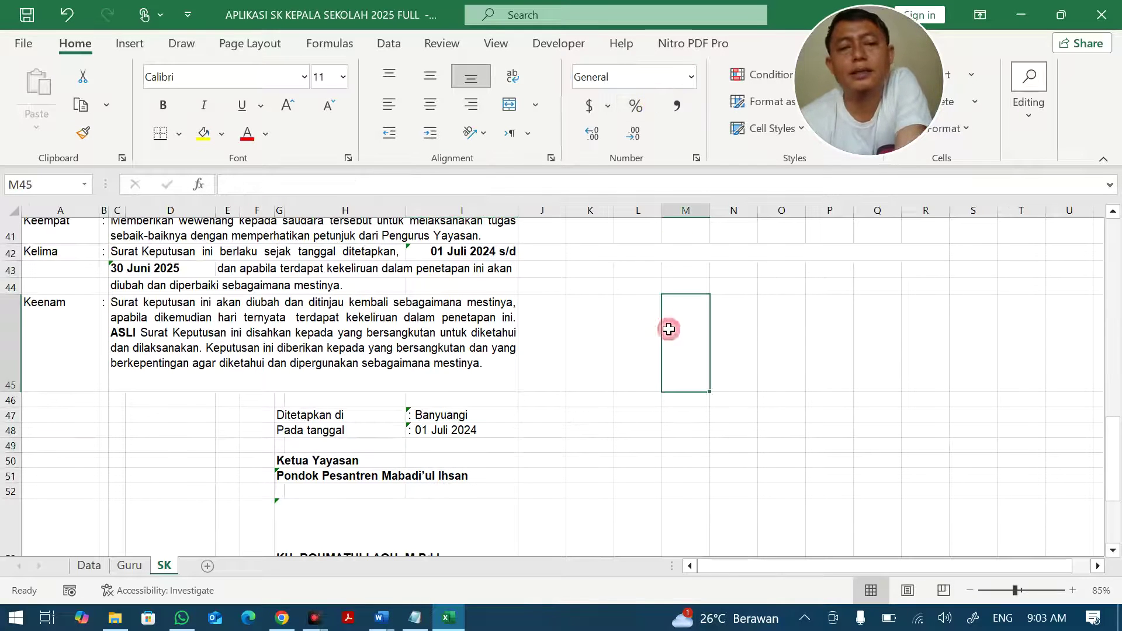
scroll(668, 329, "up", 2)
scroll(669, 329, "up", 4)
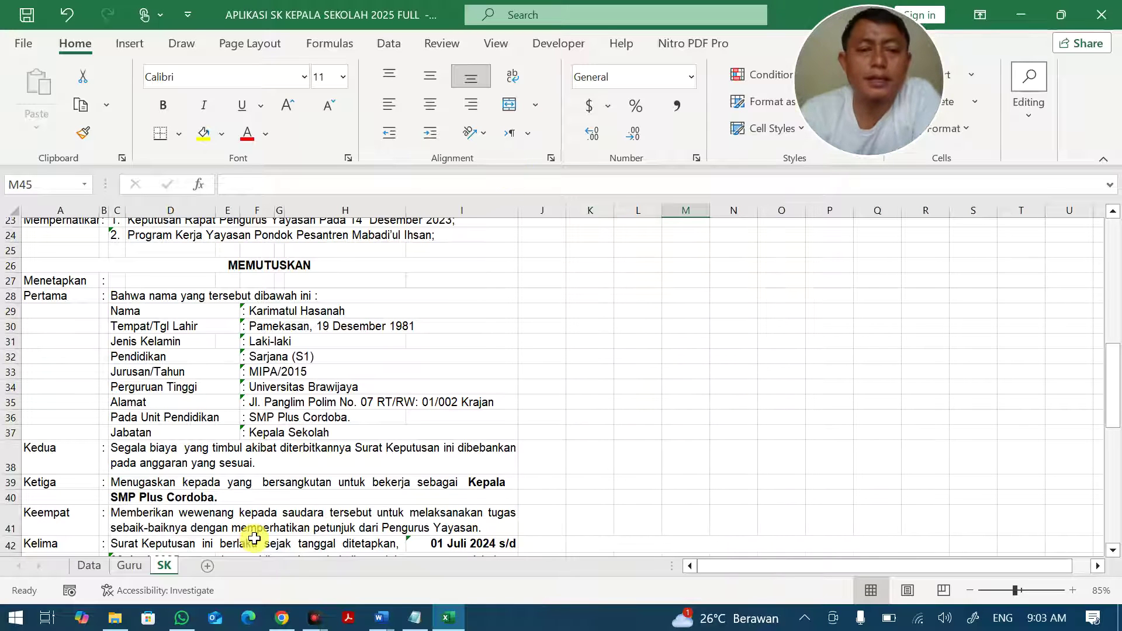
scroll(250, 533, "up", 2)
scroll(241, 426, "up", 1)
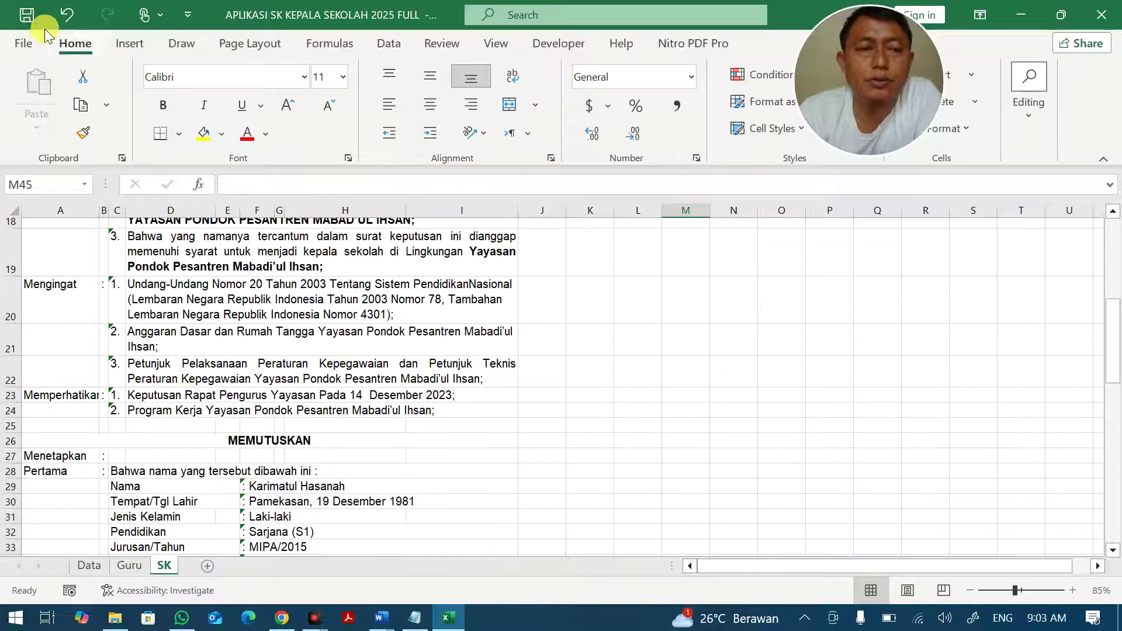
left_click(24, 44)
left_click(64, 284)
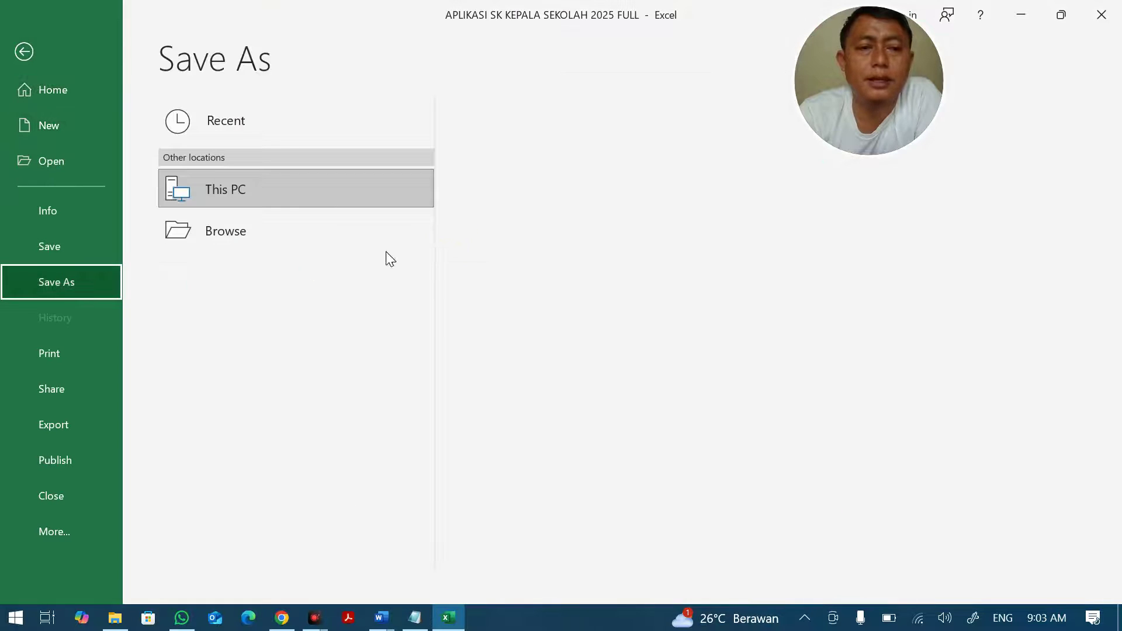
left_click(525, 210)
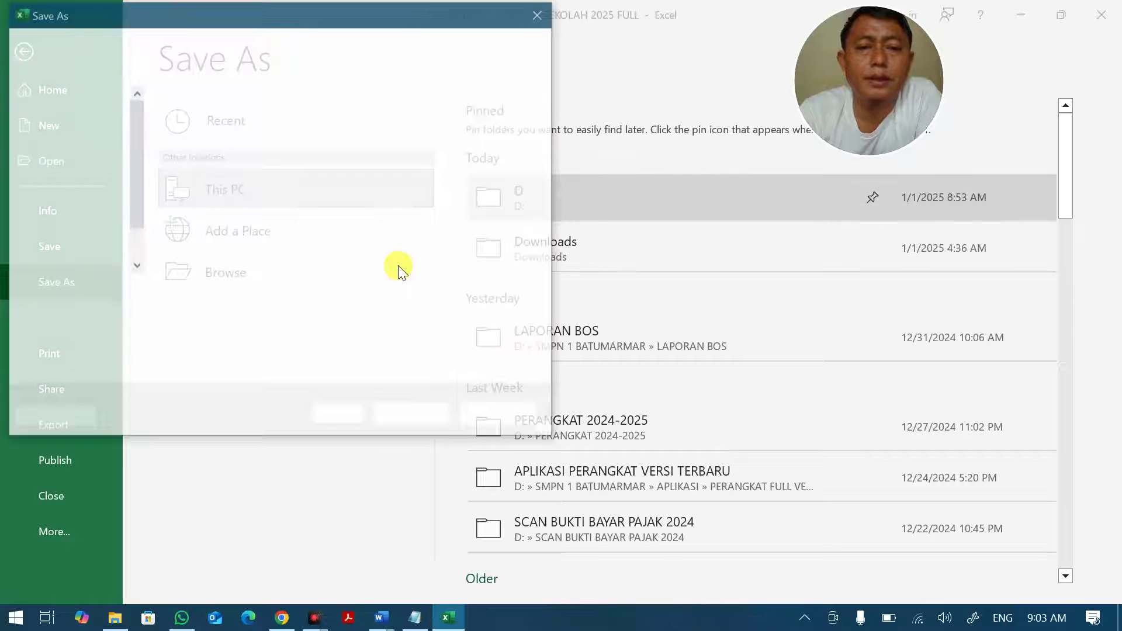
Change the file name to APLIKASI SK KEPALA SEKOLAH 2025 FULL A and save.
left_click(360, 286)
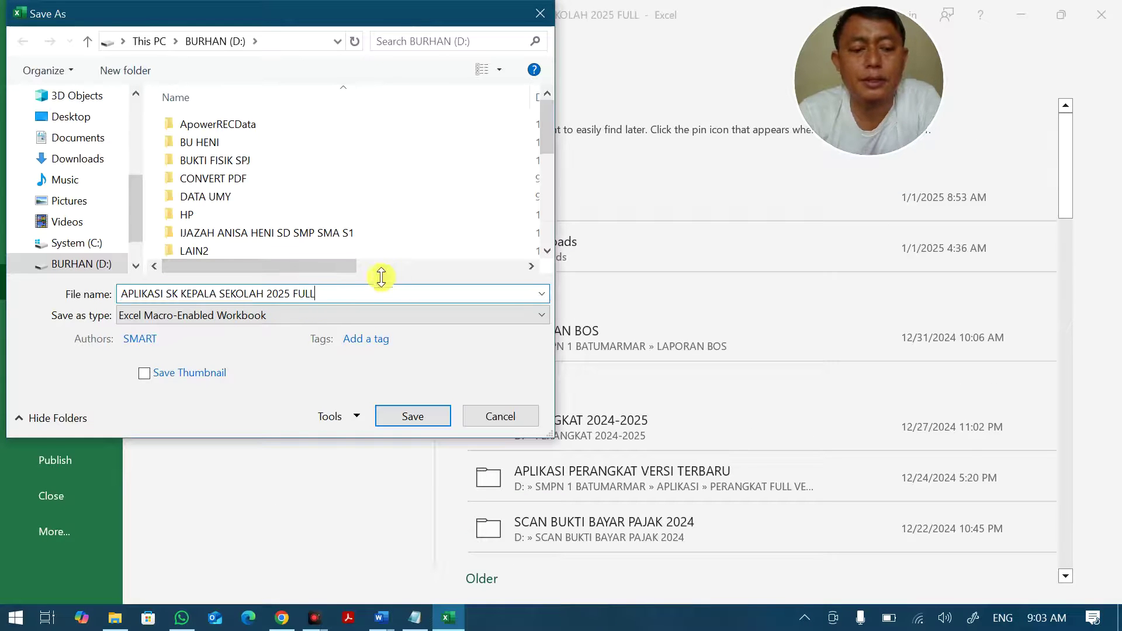
type("1")
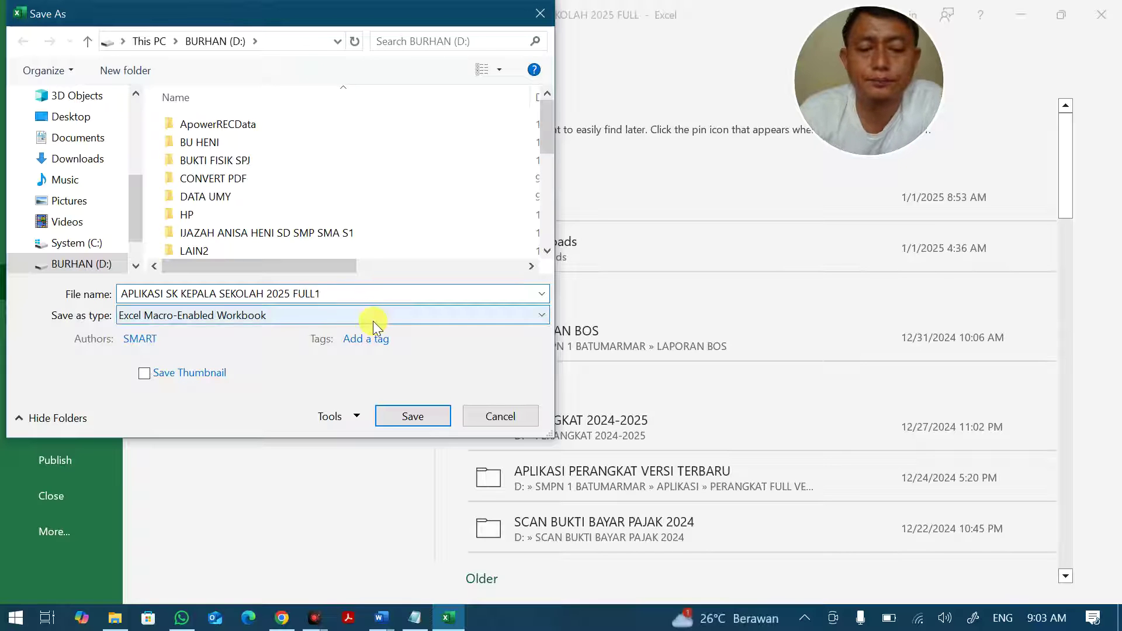
key("BackSpace")
type("N")
key("BackSpace")
type("A")
left_click(391, 412)
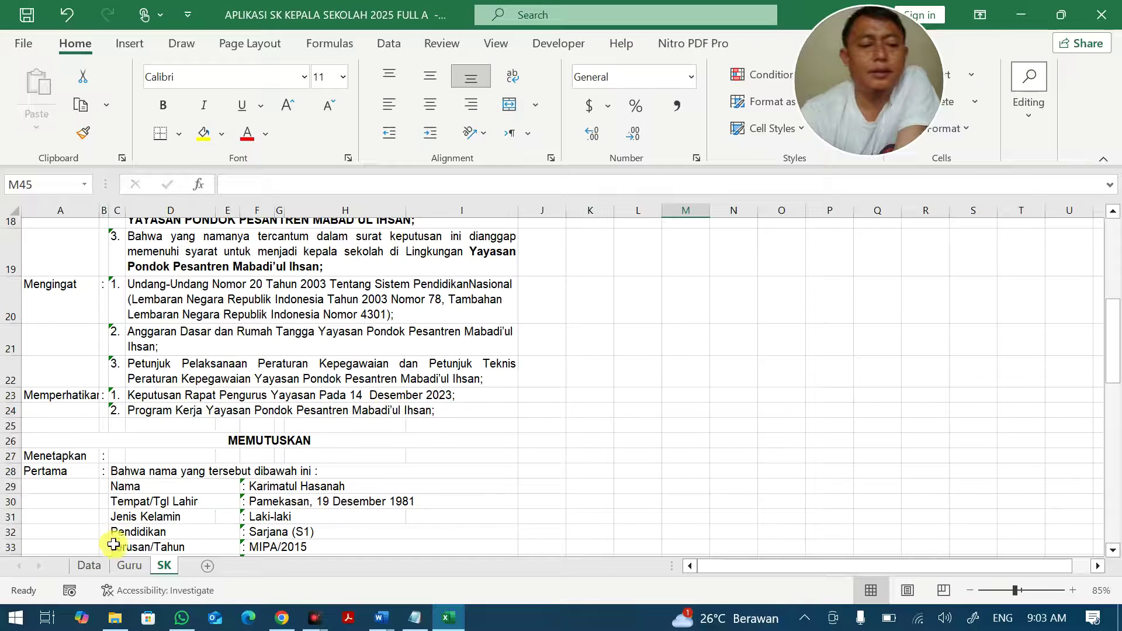
scroll(804, 348, "up", 5)
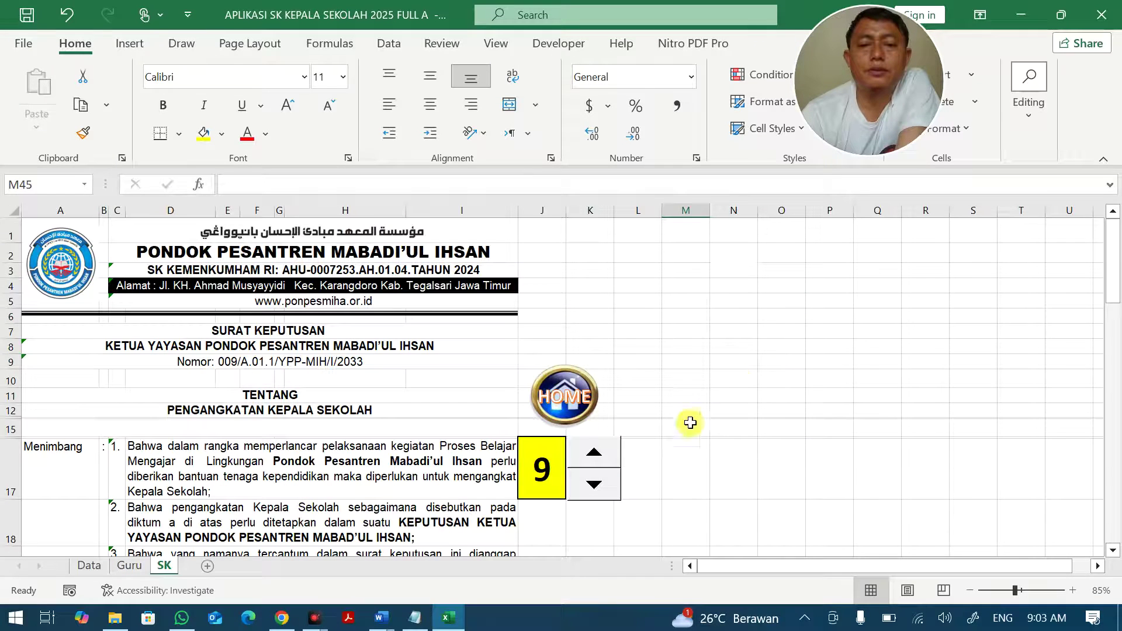
Enter 8 in cell N2 on the SK sheet, then check cells L15, M17 and N17.
left_click(652, 474)
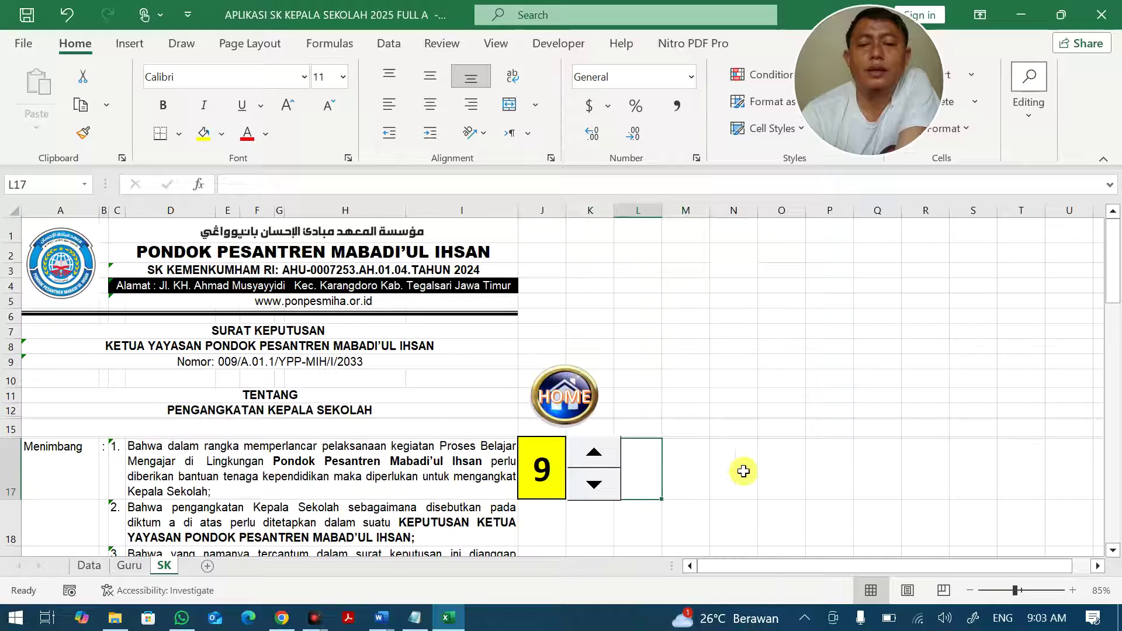
left_click(746, 262)
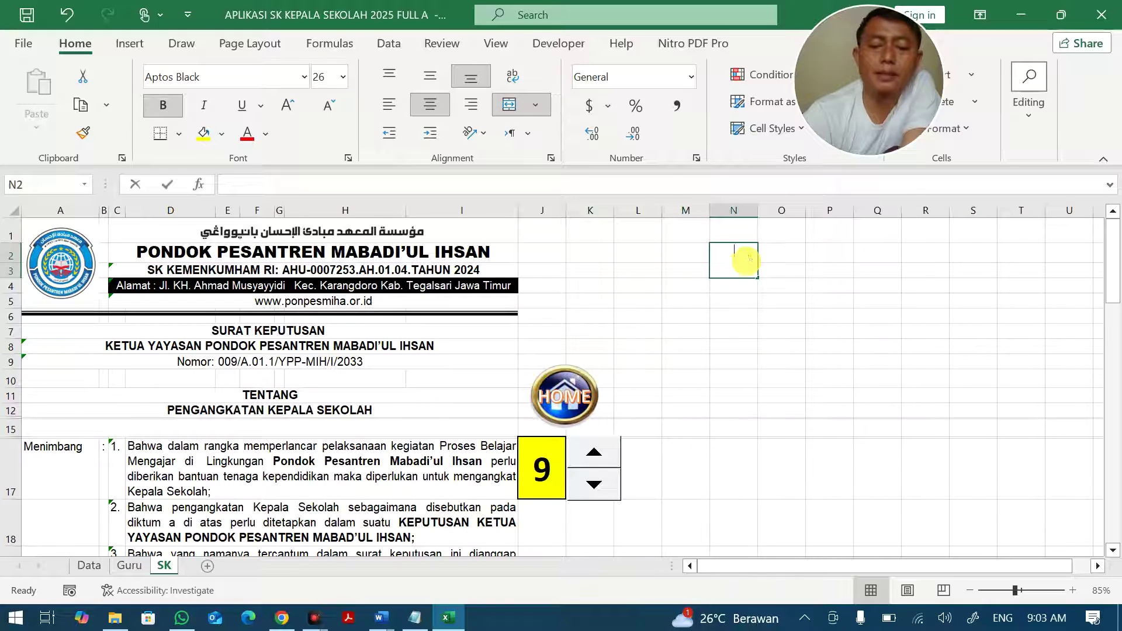
type("8")
key("Return")
left_click(744, 266)
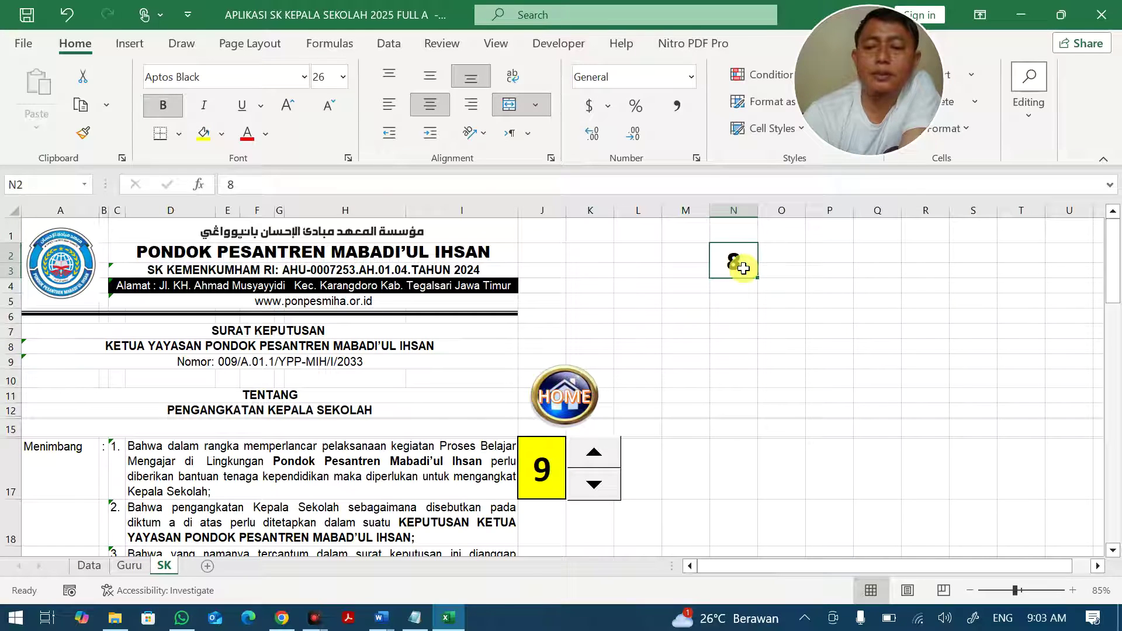
left_click(650, 426)
left_click(694, 462)
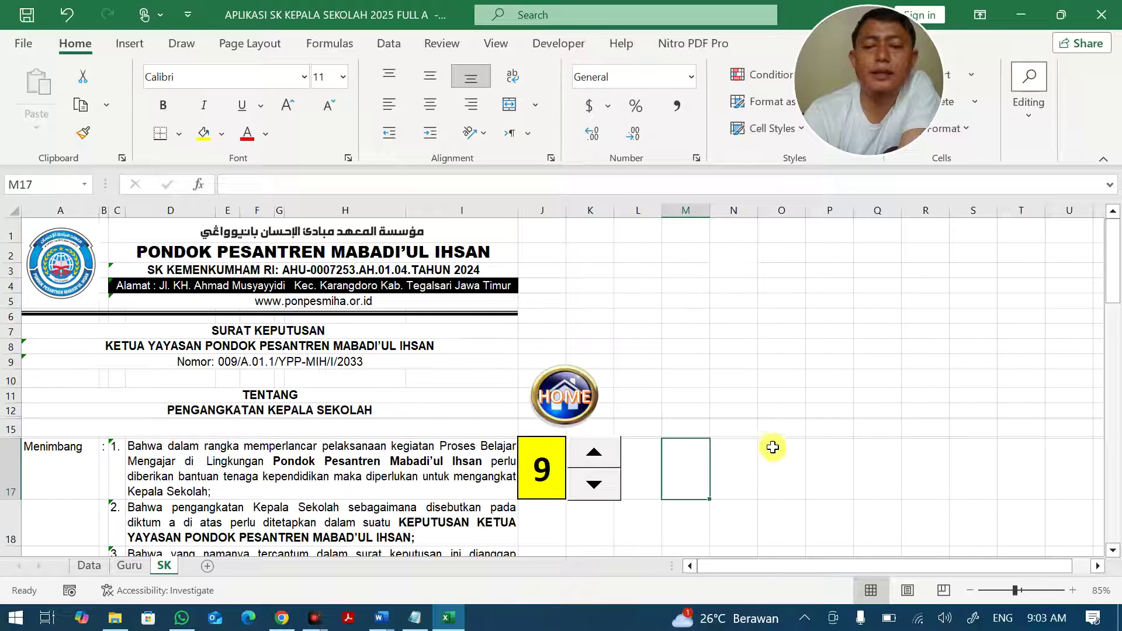
left_click(720, 472)
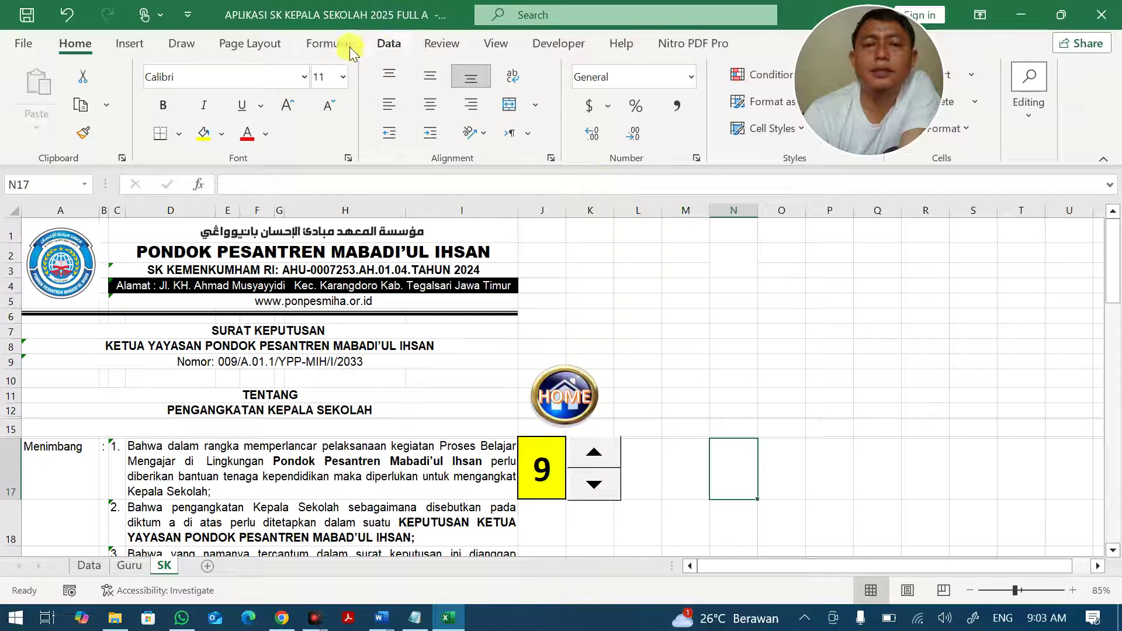
Confirm Developer is checked under Options > Customize Ribbon and apply with OK.
left_click(561, 44)
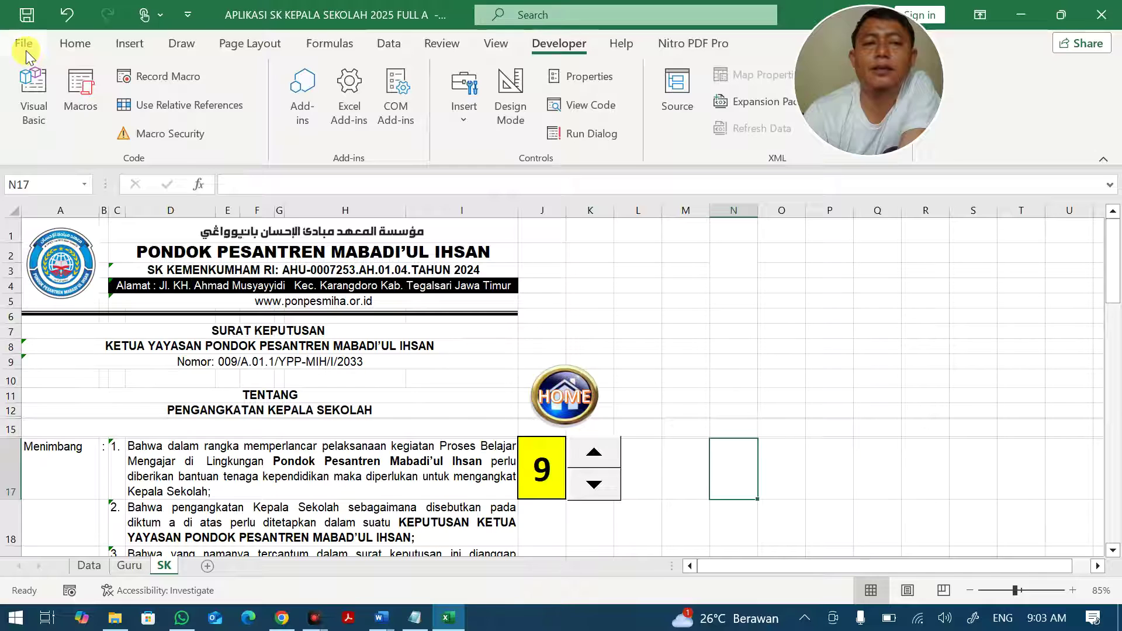
left_click(26, 52)
left_click(60, 531)
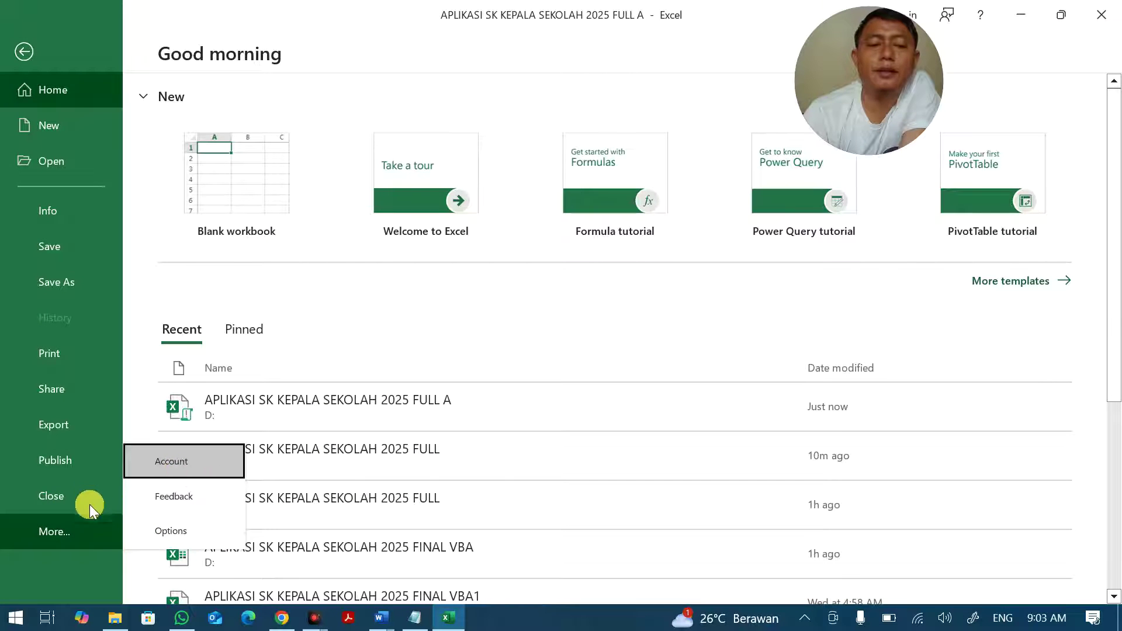
left_click(173, 530)
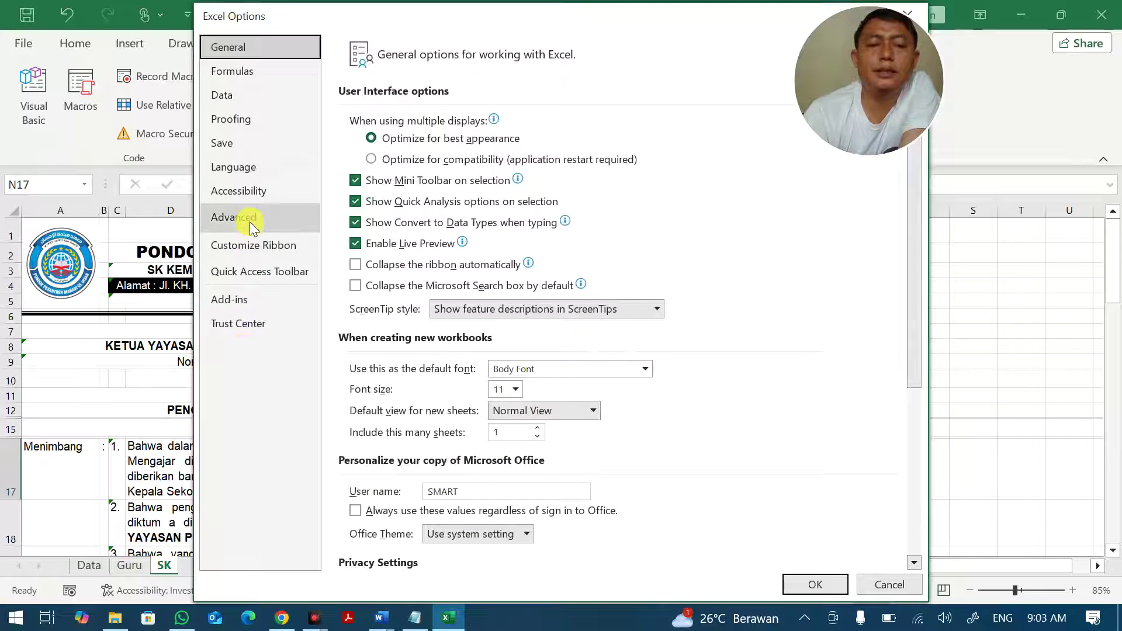
left_click(250, 248)
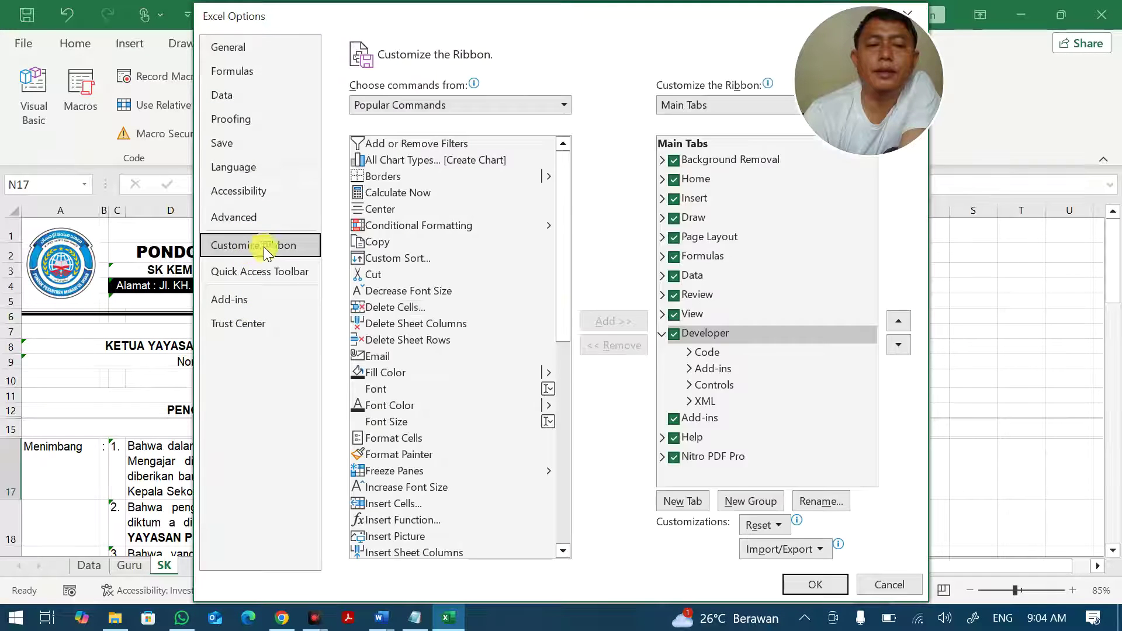
left_click(678, 335)
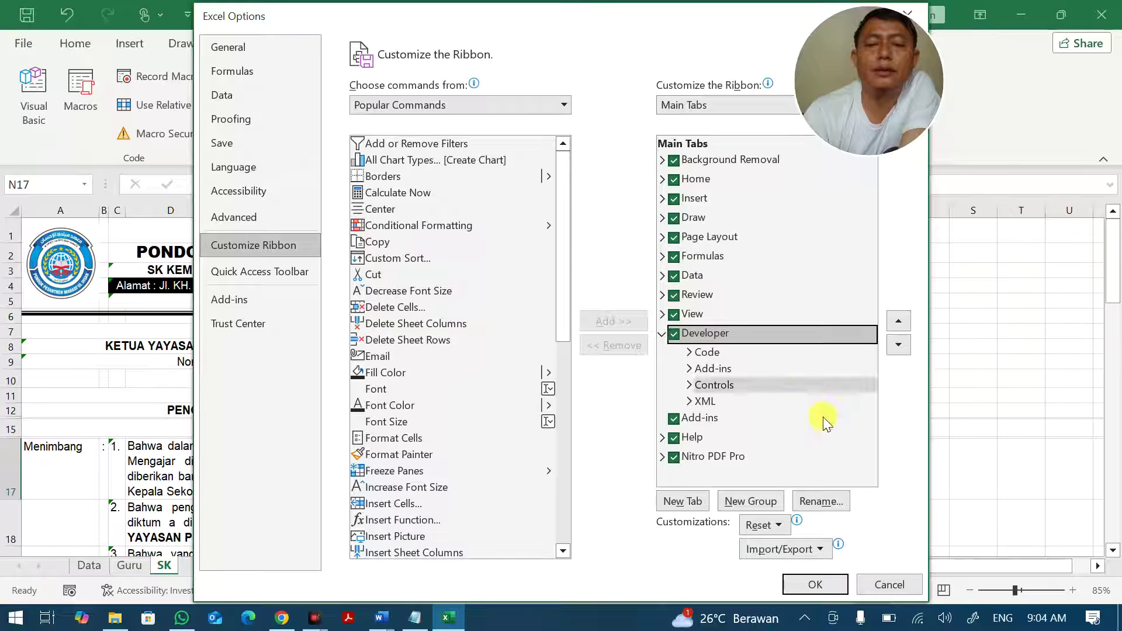
left_click(884, 584)
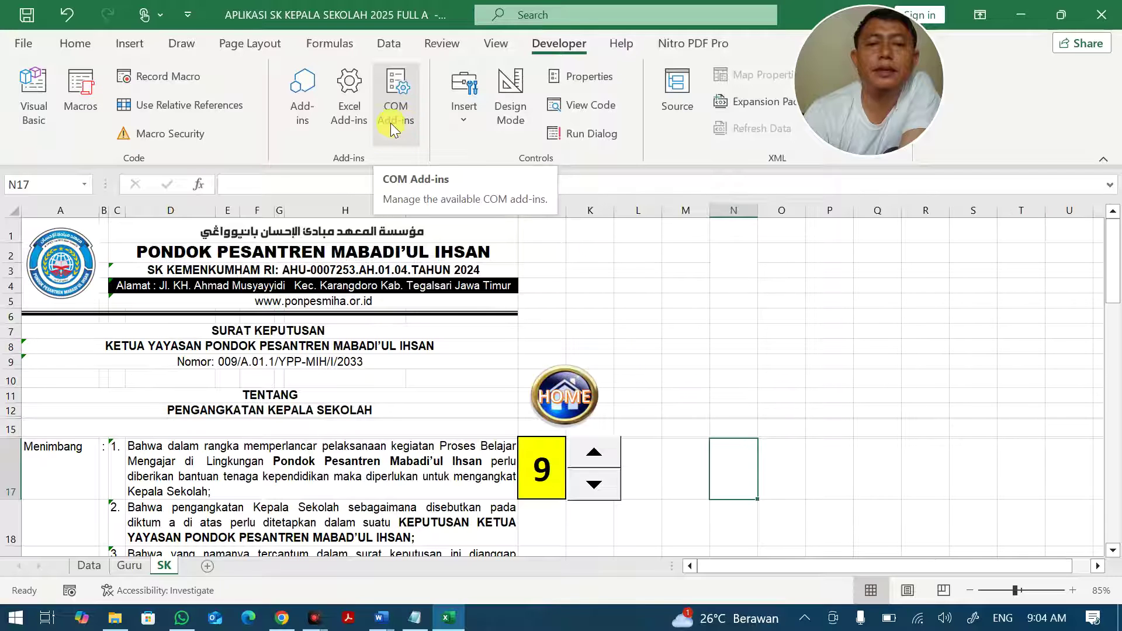
Draw a new form-control spin button near cell P17, right of the existing spinner.
left_click(476, 117)
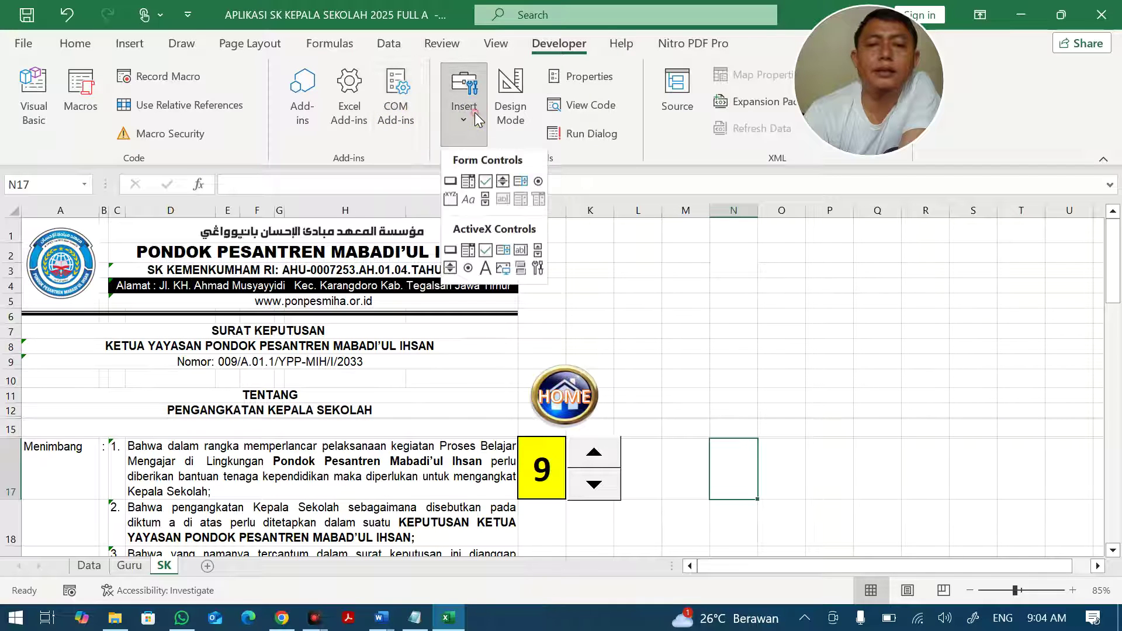
left_click(503, 181)
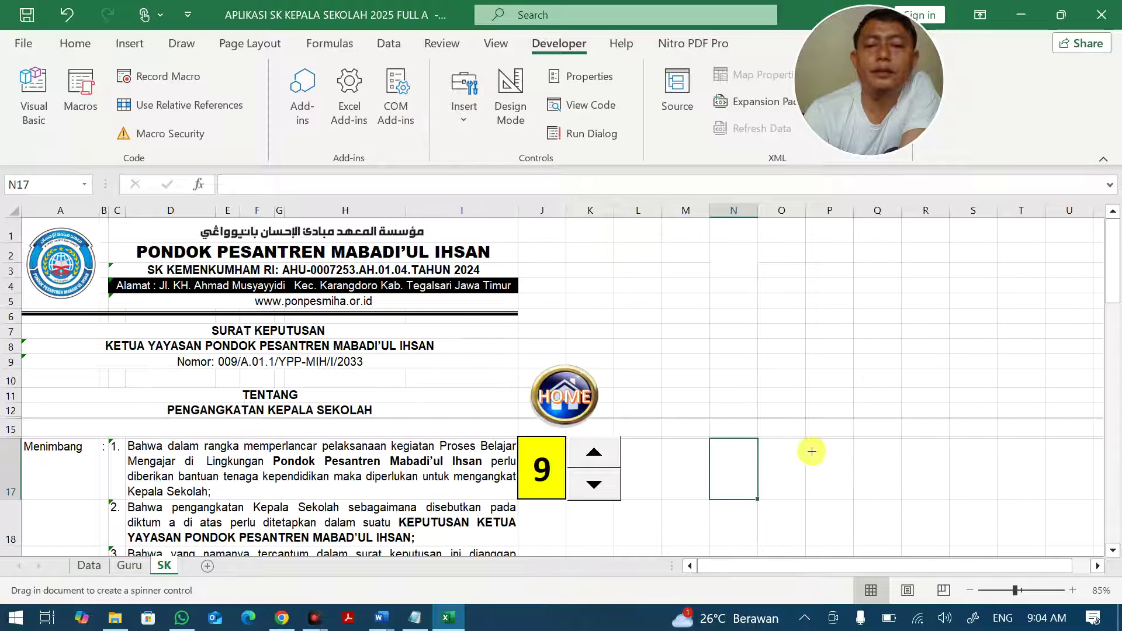
left_click_drag(811, 442, 857, 503)
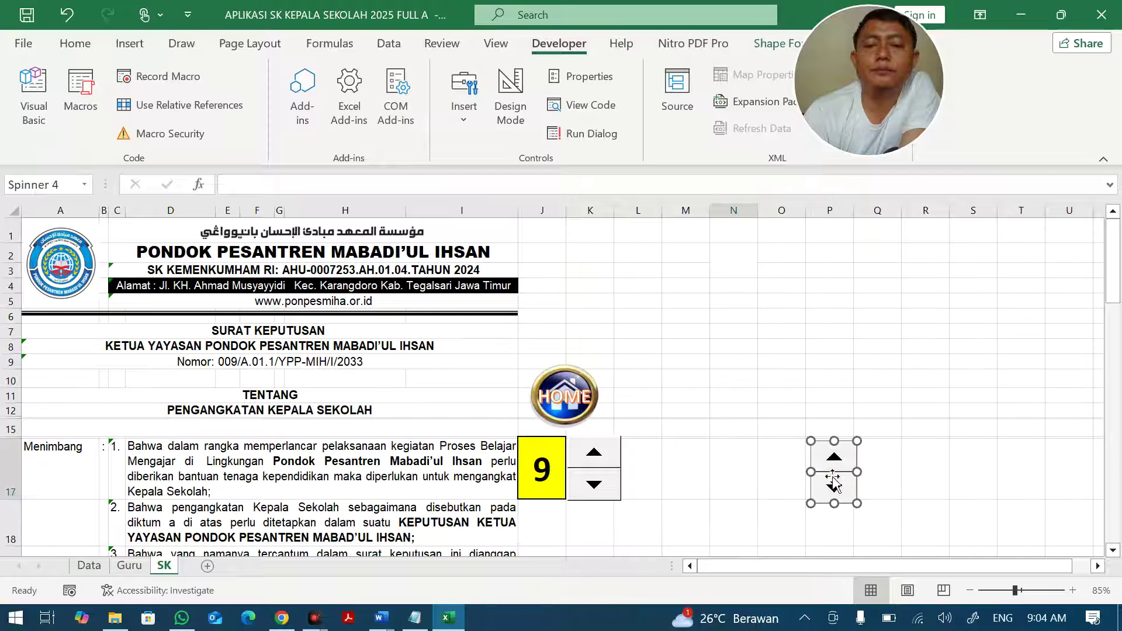
right_click(827, 476)
left_click(862, 457)
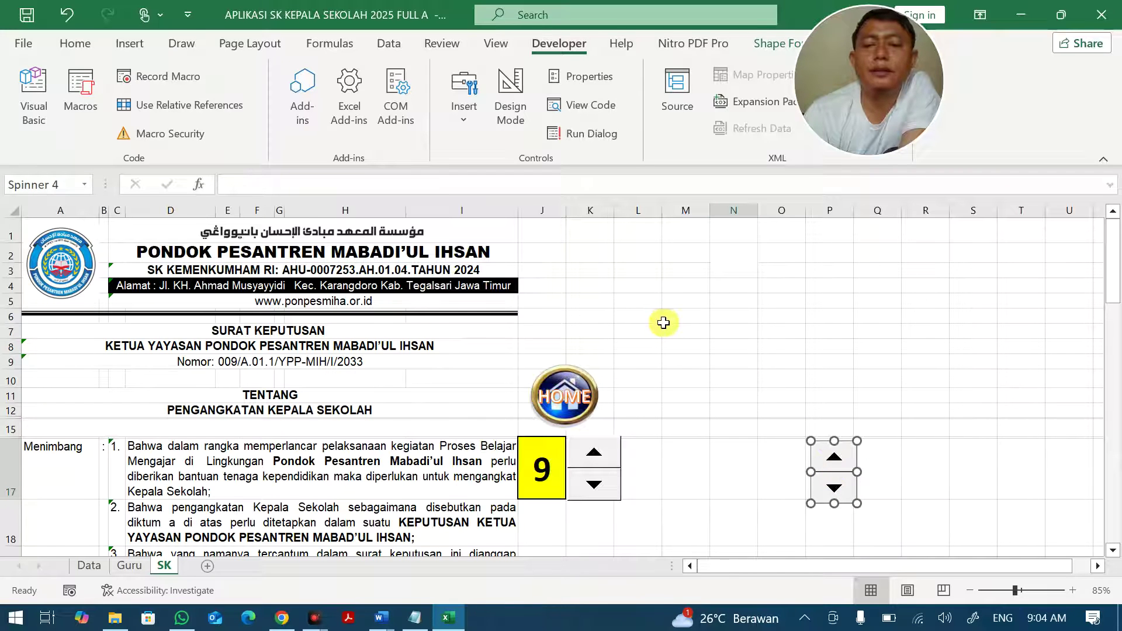
Give Spinner 4 minimum 1, maximum 30000 and cell link $O$17.
left_click(582, 239)
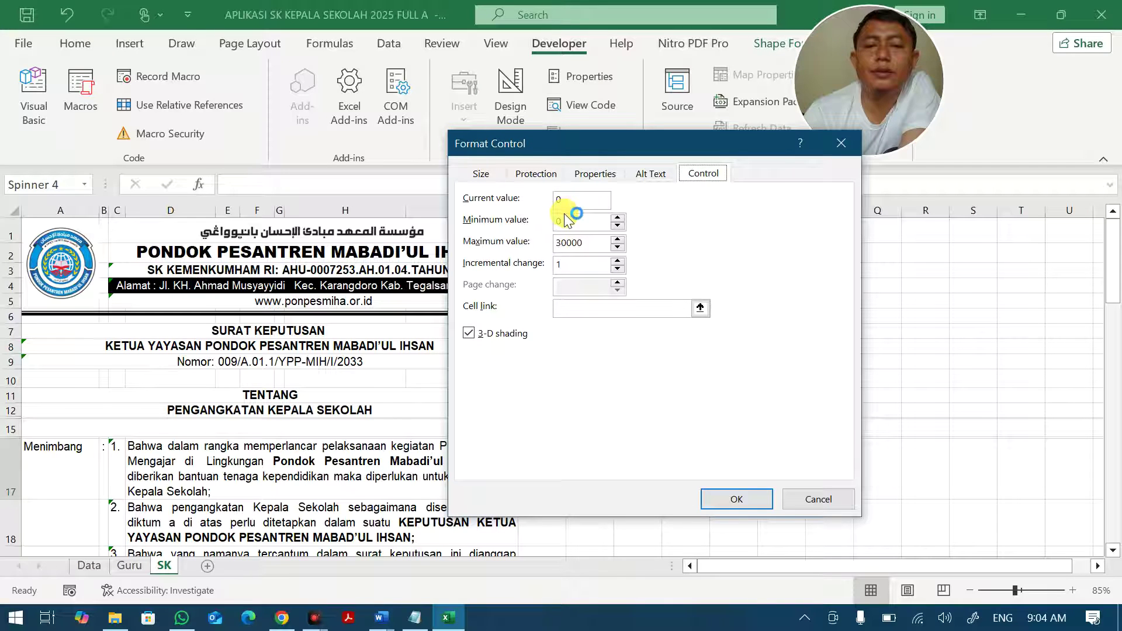
type("1")
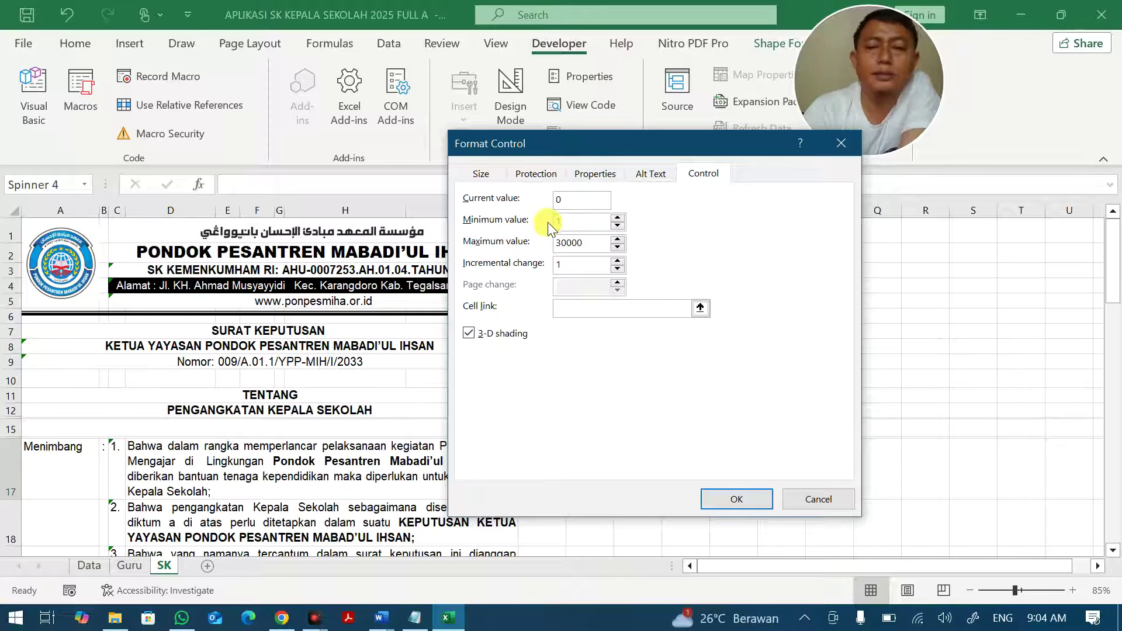
left_click(602, 285)
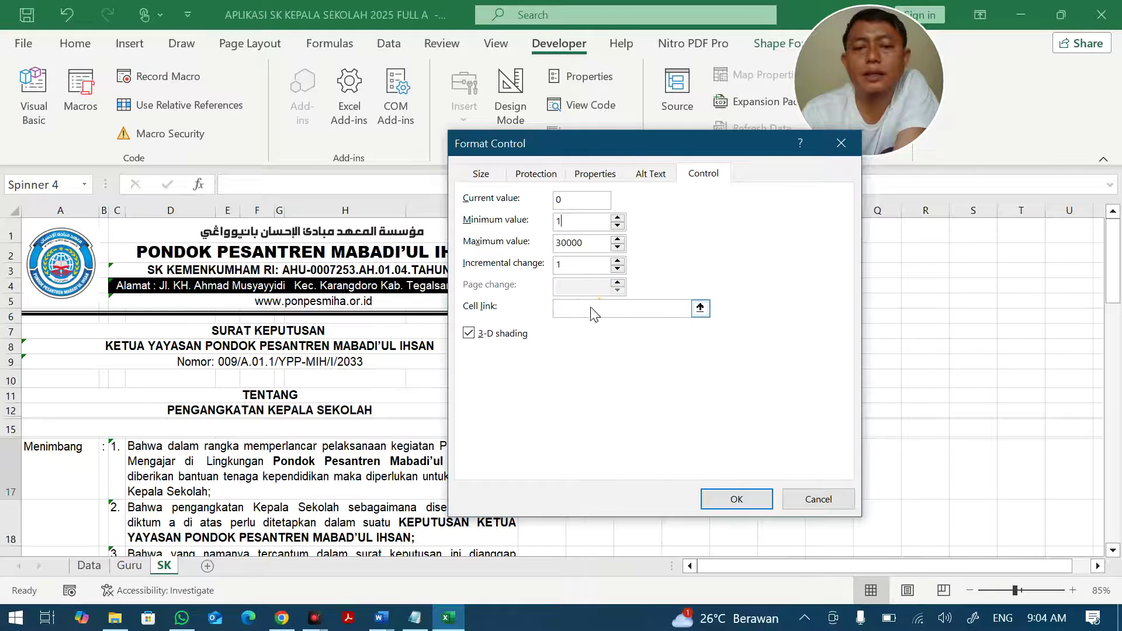
left_click_drag(614, 146, 359, 291)
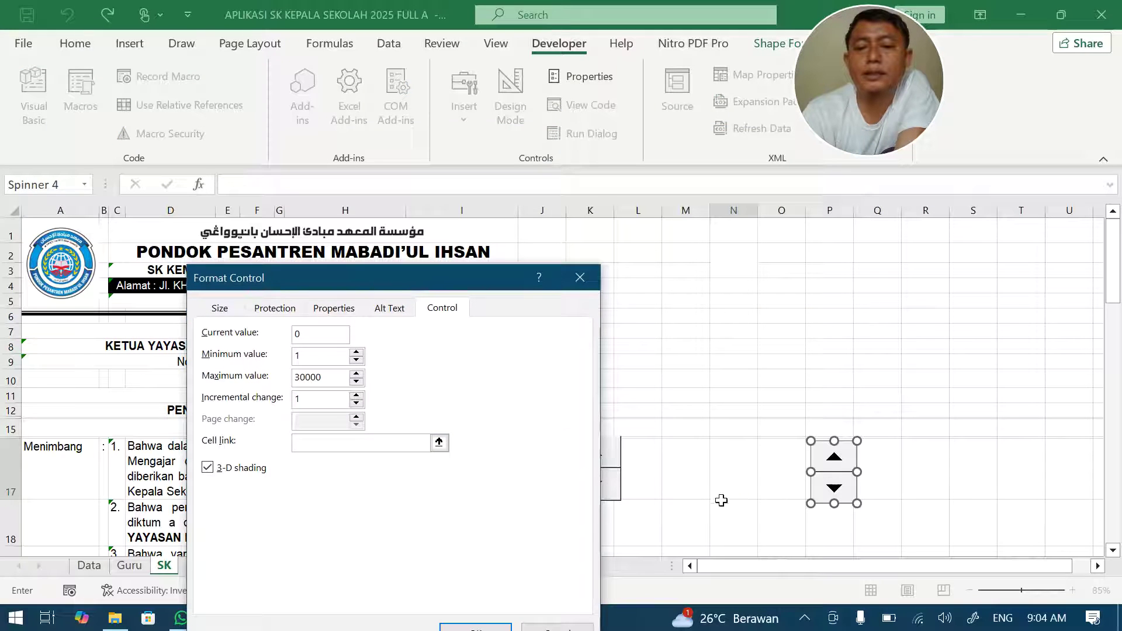
left_click(776, 465)
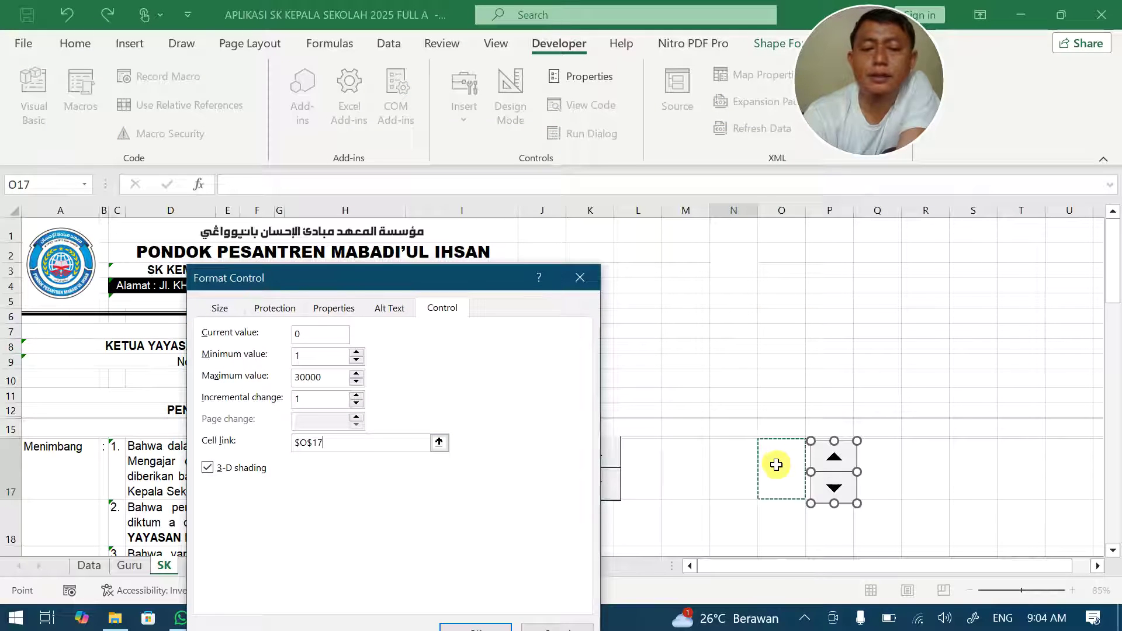
left_click_drag(465, 277, 465, 190)
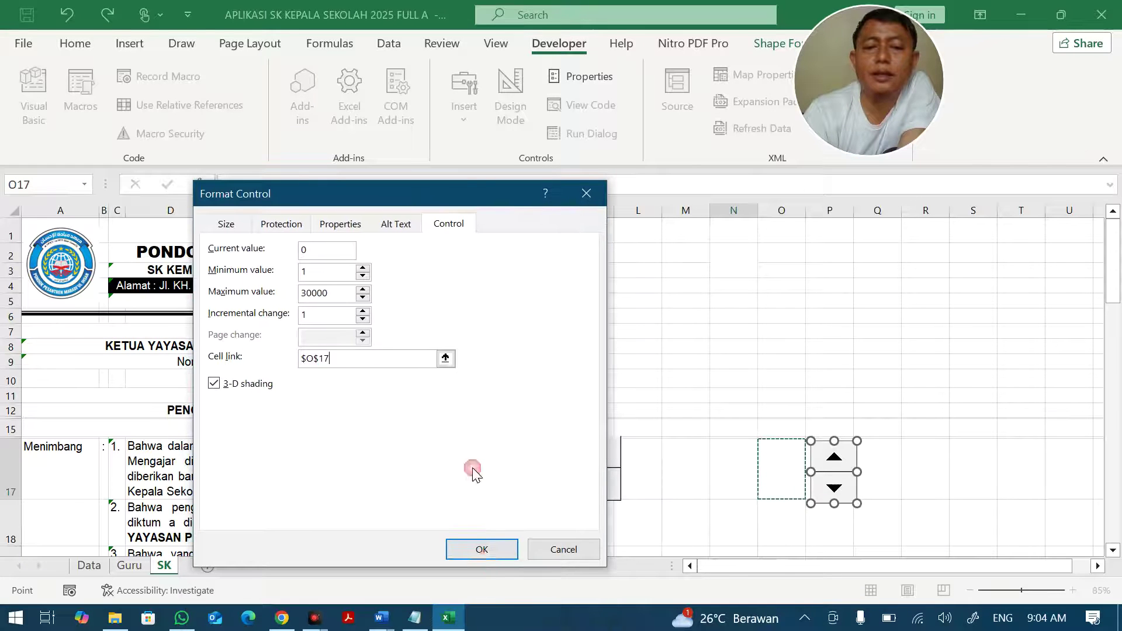
left_click(484, 552)
left_click(760, 465)
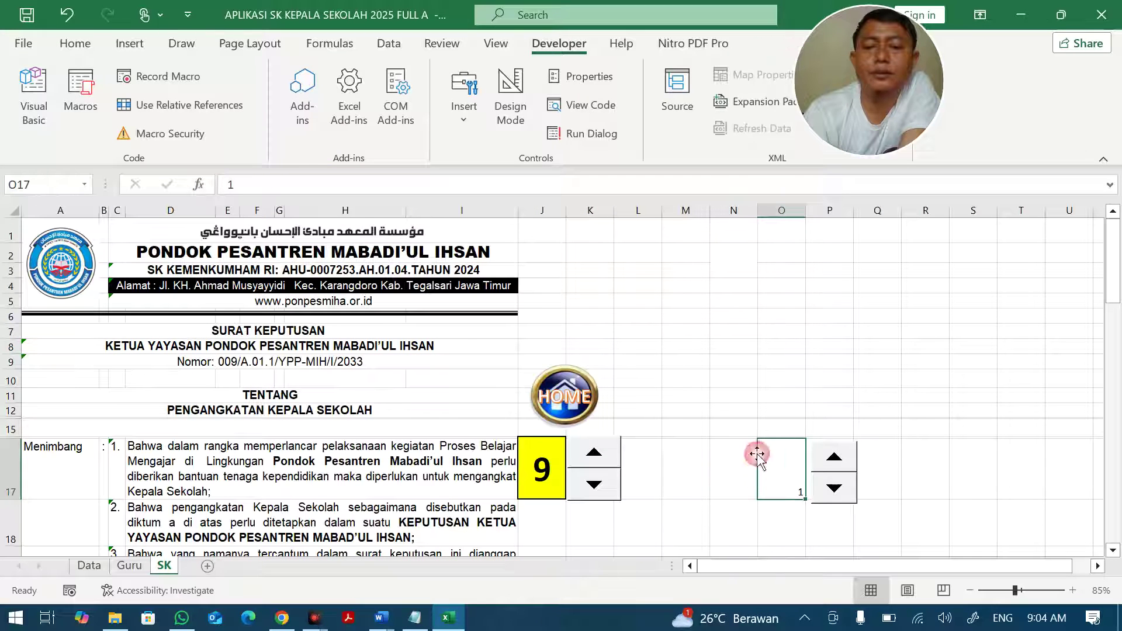
Set O17's font to Aharoni size 48, centred vertically and horizontally.
left_click(76, 44)
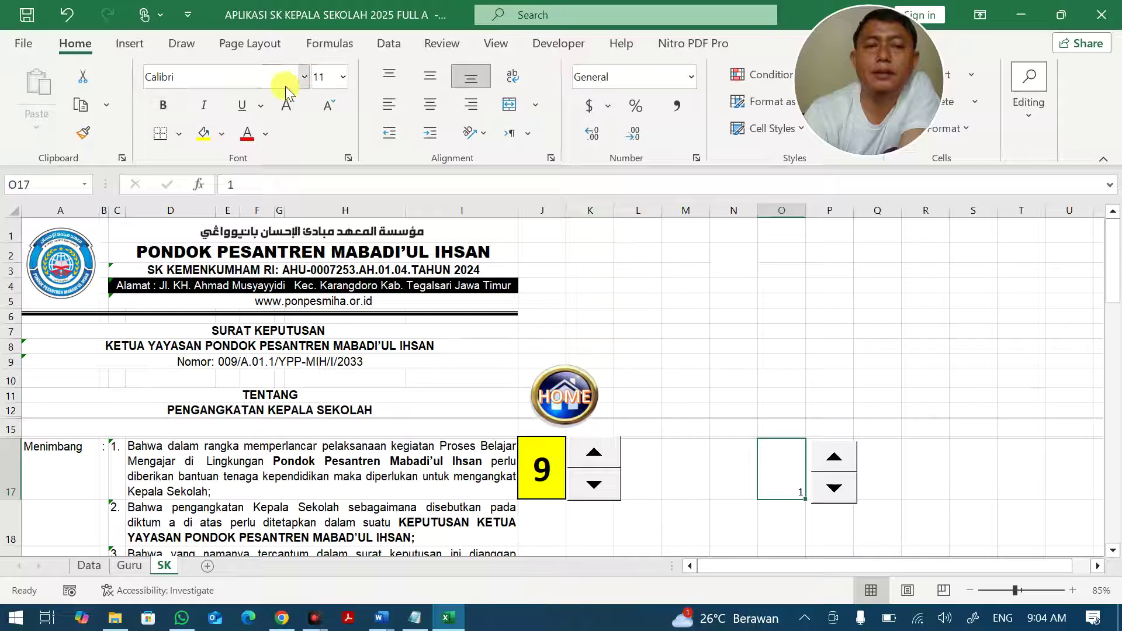
left_click(342, 84)
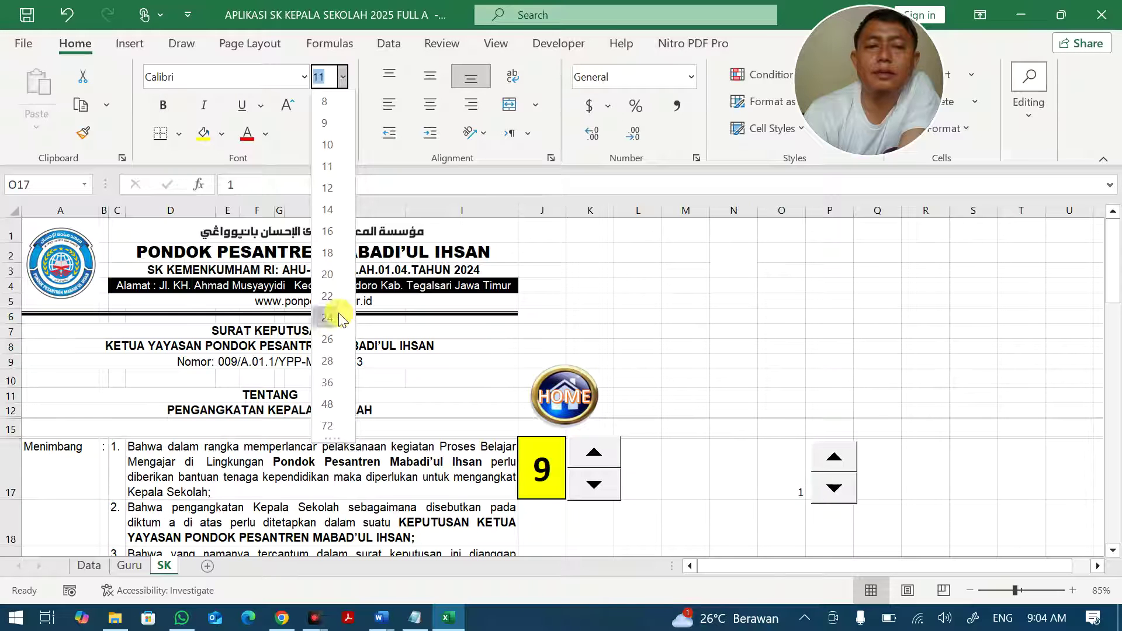
left_click(328, 360)
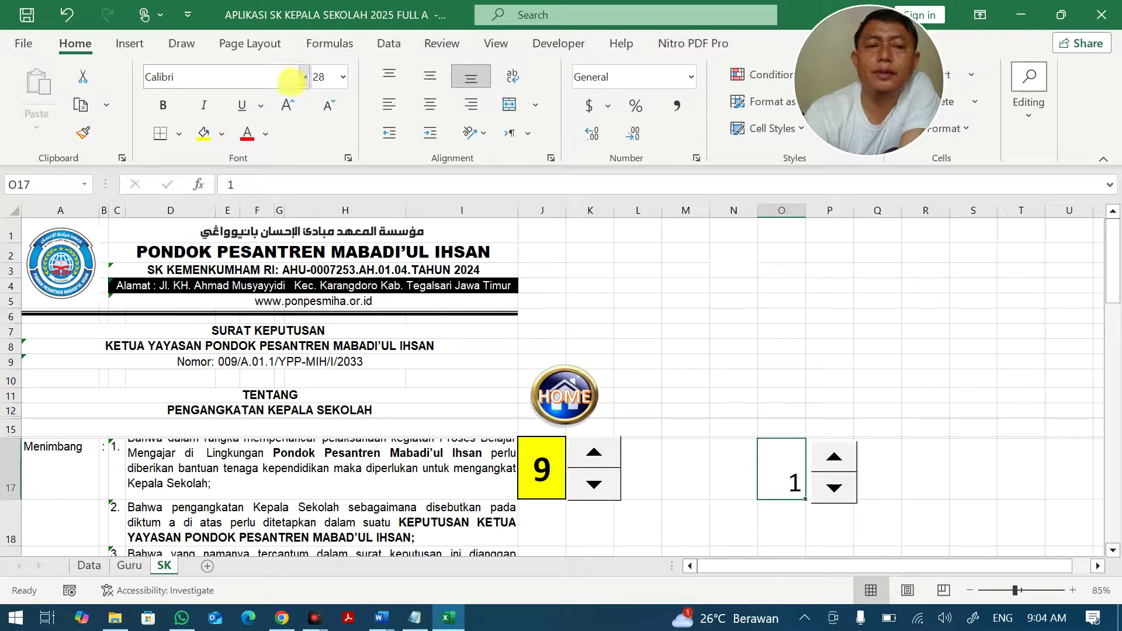
left_click(304, 76)
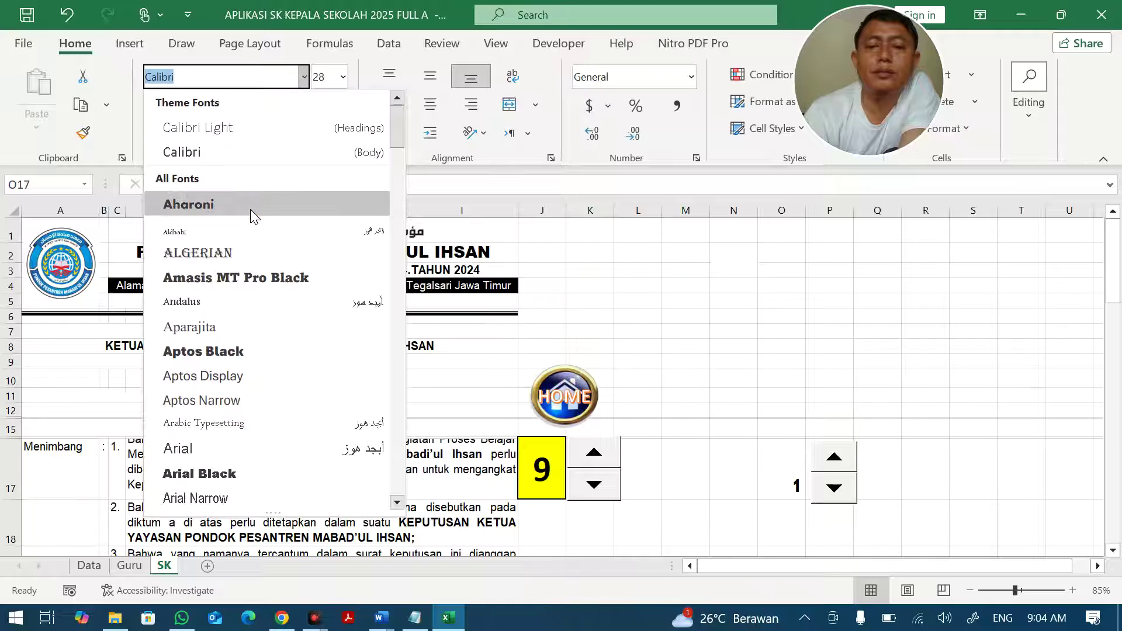
left_click(250, 206)
left_click(430, 76)
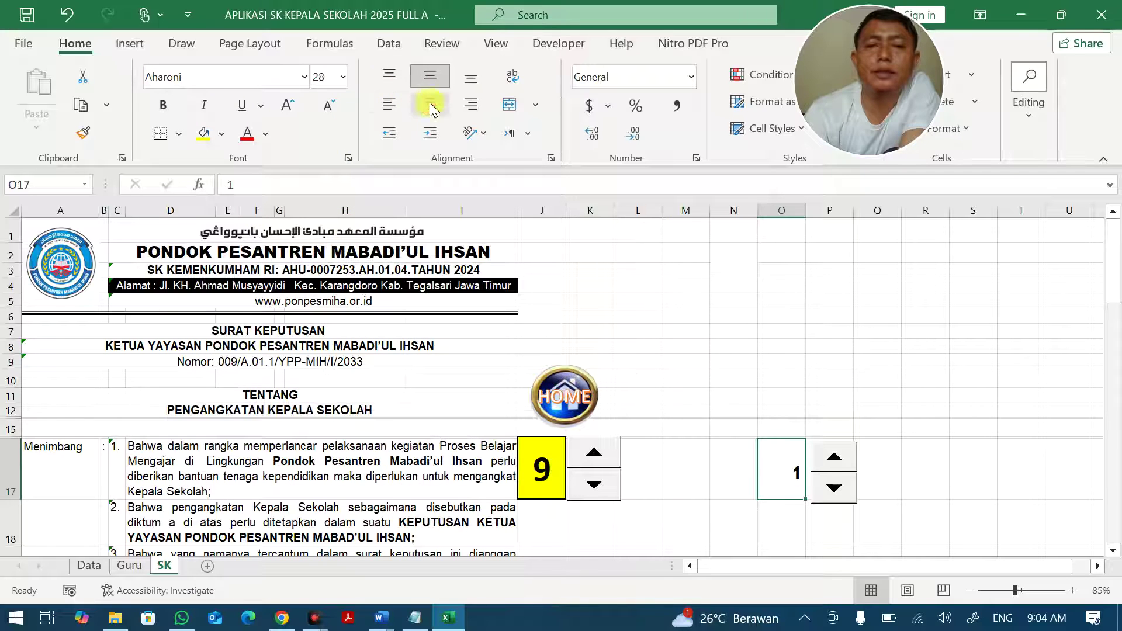
left_click(343, 76)
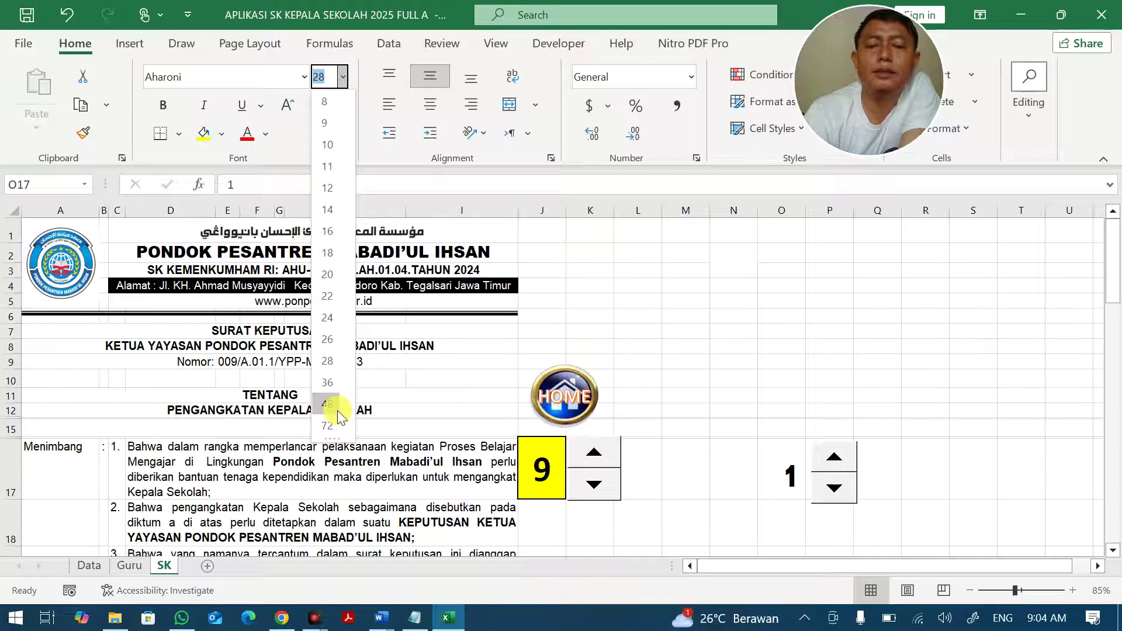
left_click(329, 404)
left_click(430, 104)
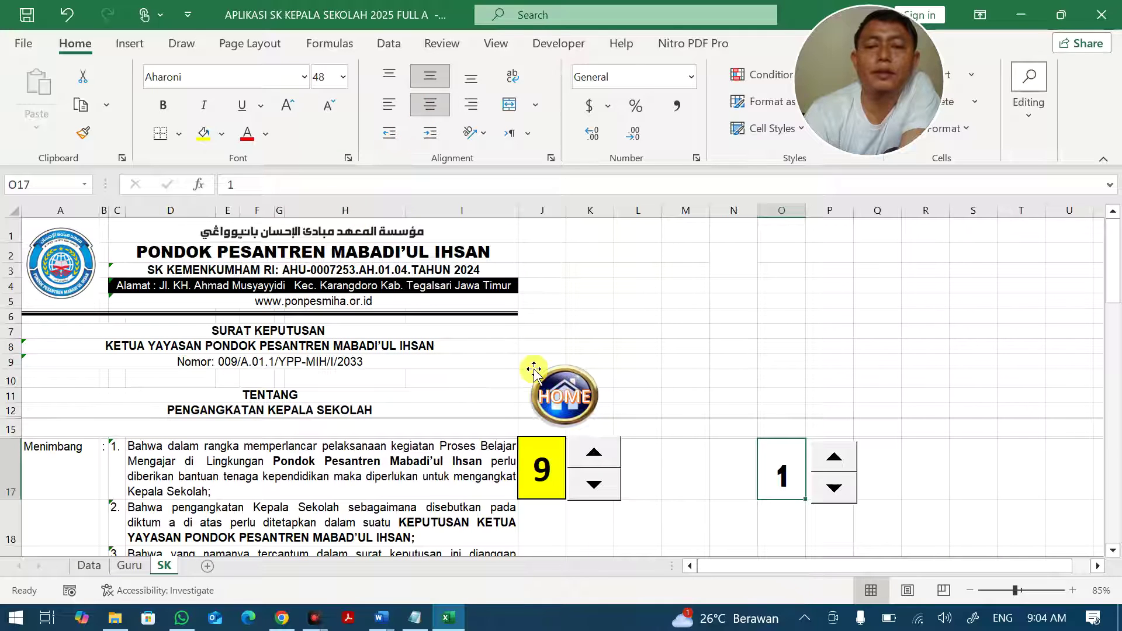
Give O17 a yellow fill and thick outside border, then test its spinner arrows.
left_click(203, 134)
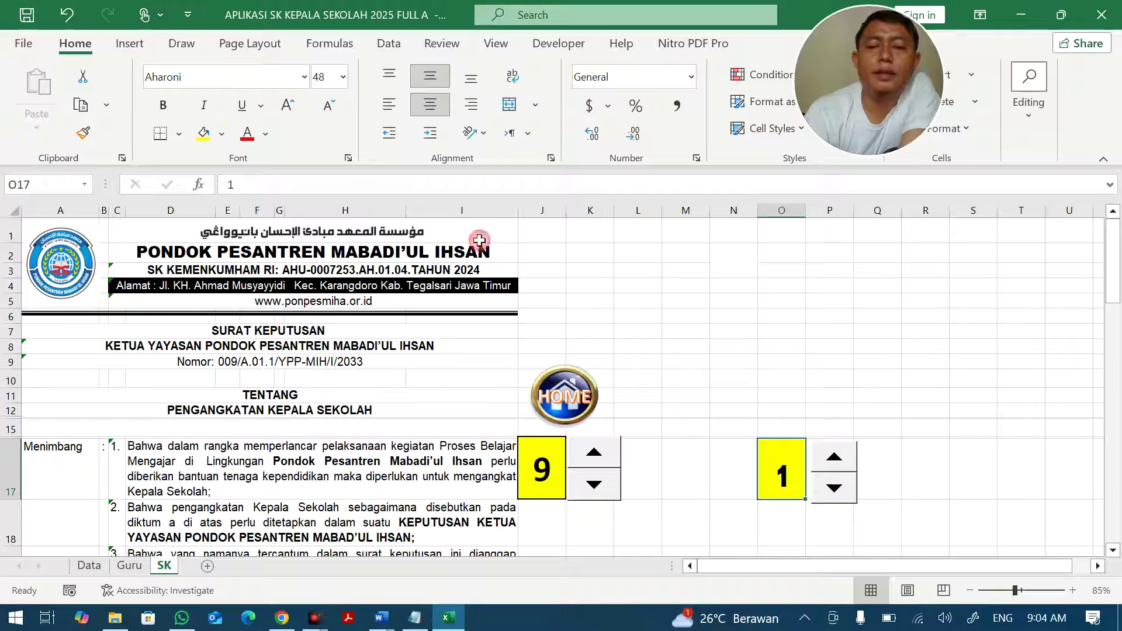
left_click(179, 134)
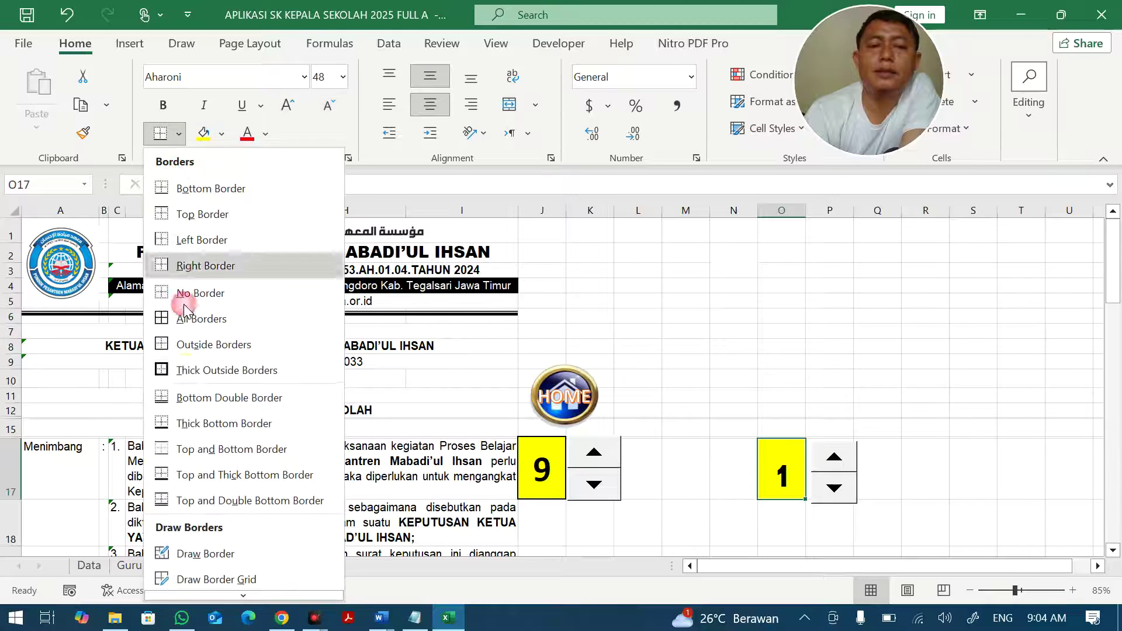
left_click(181, 370)
left_click(749, 377)
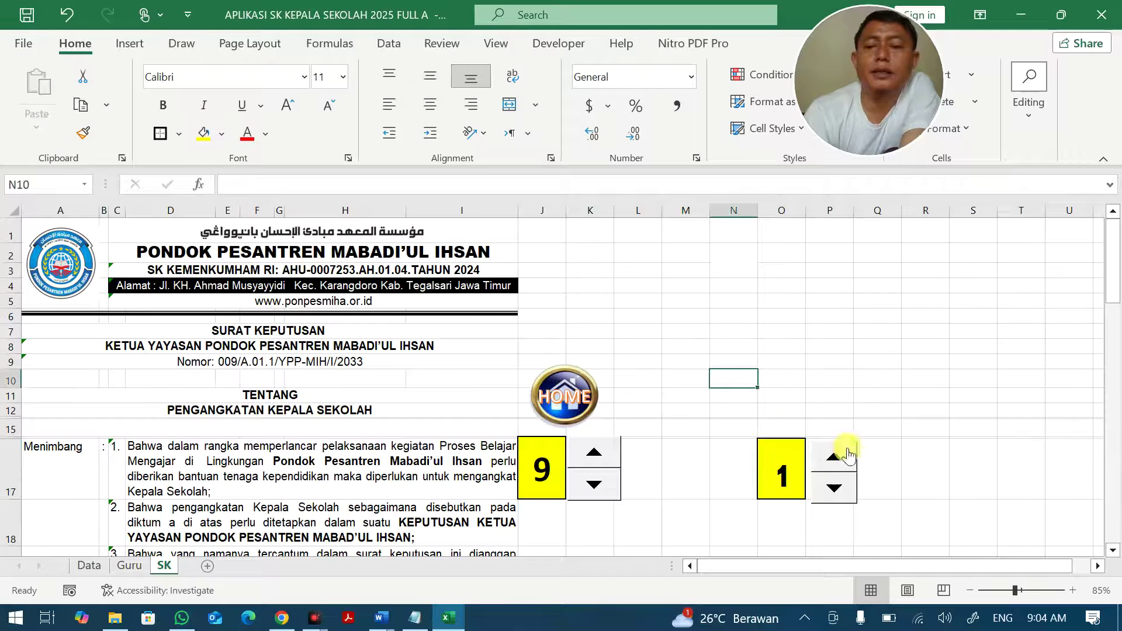
left_click(788, 472)
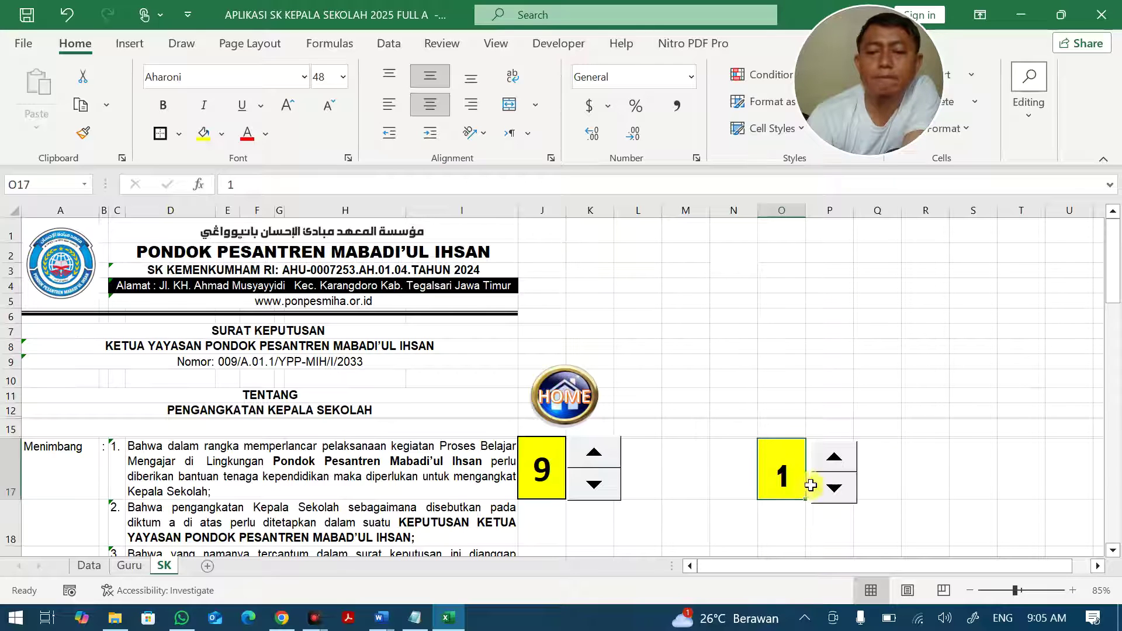
left_click(836, 462)
left_click(836, 462)
left_click(834, 485)
left_click(834, 485)
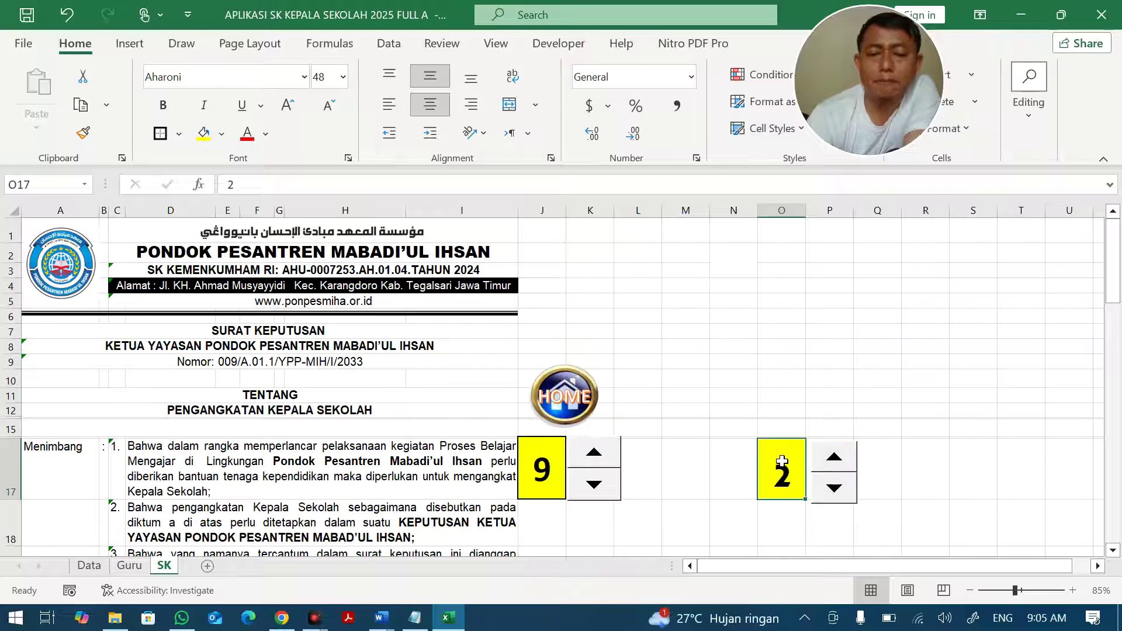
scroll(678, 449, "down", 3)
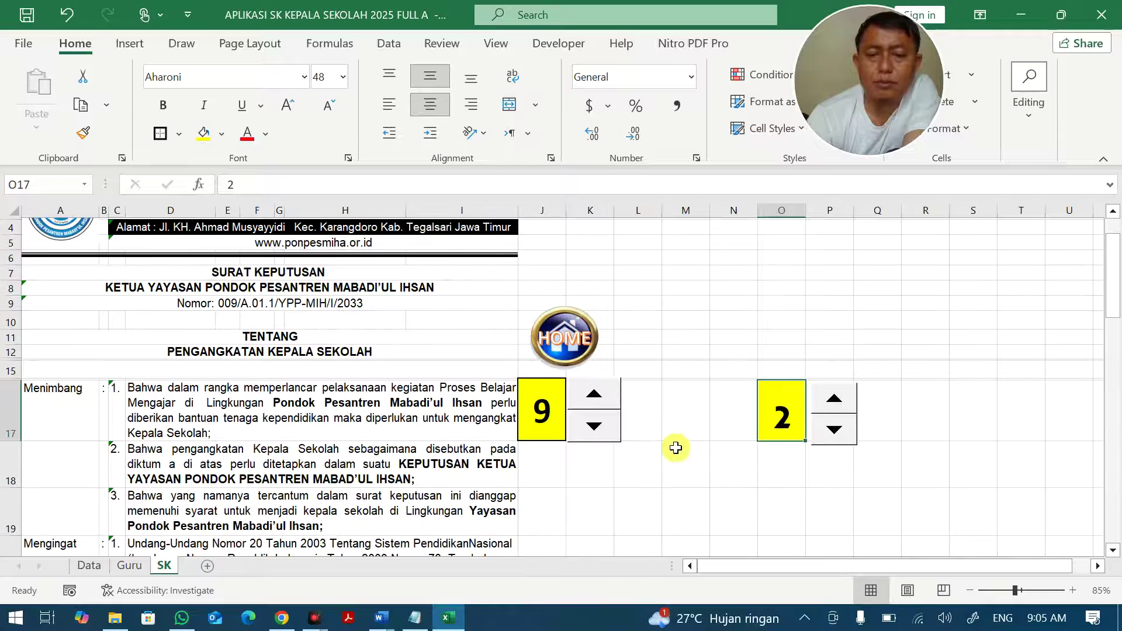
scroll(571, 430, "down", 4)
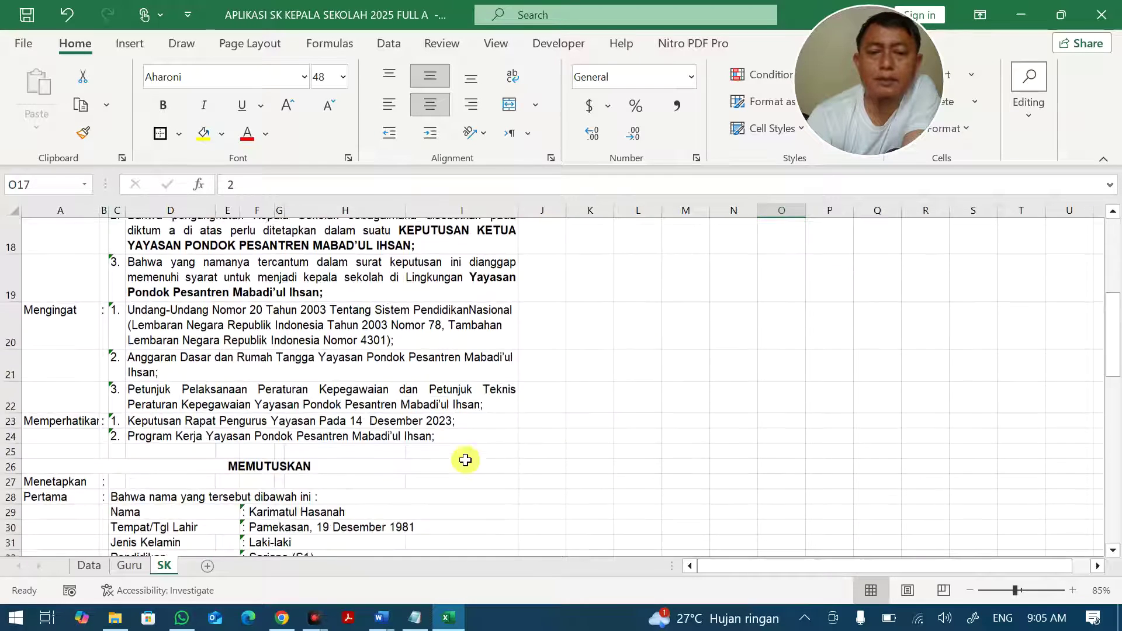
left_click(287, 454)
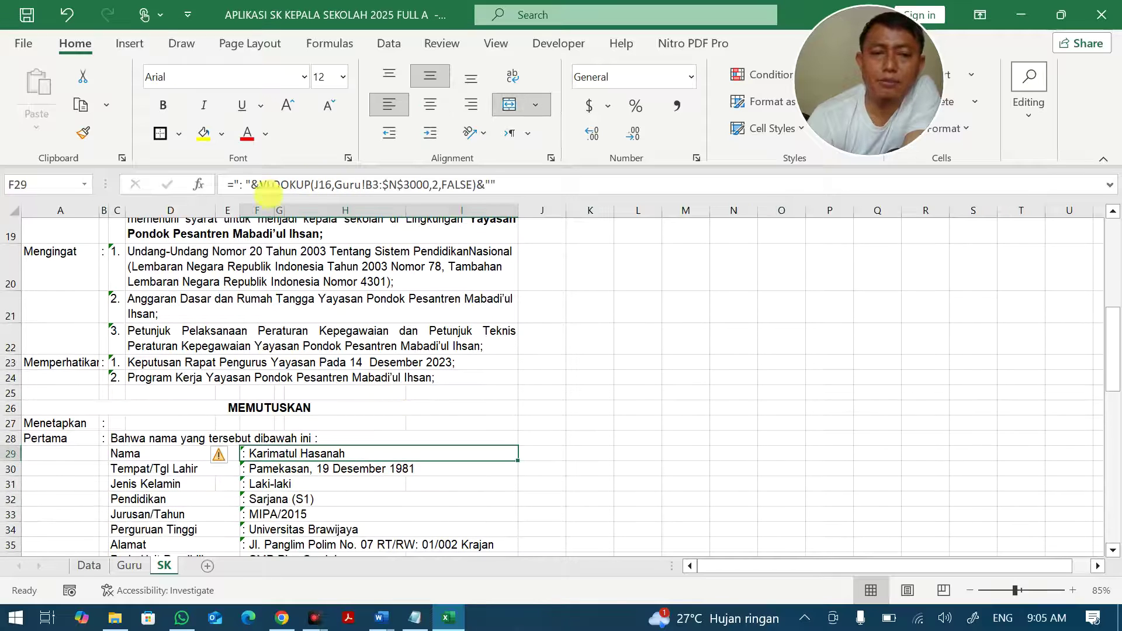
left_click(259, 185)
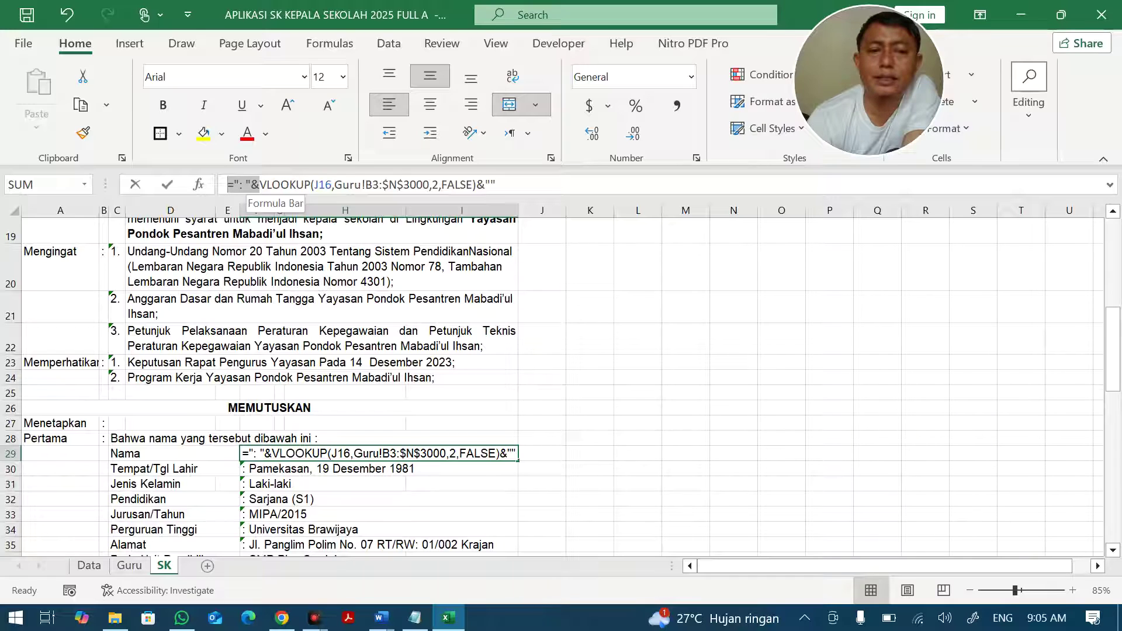
left_click(457, 185)
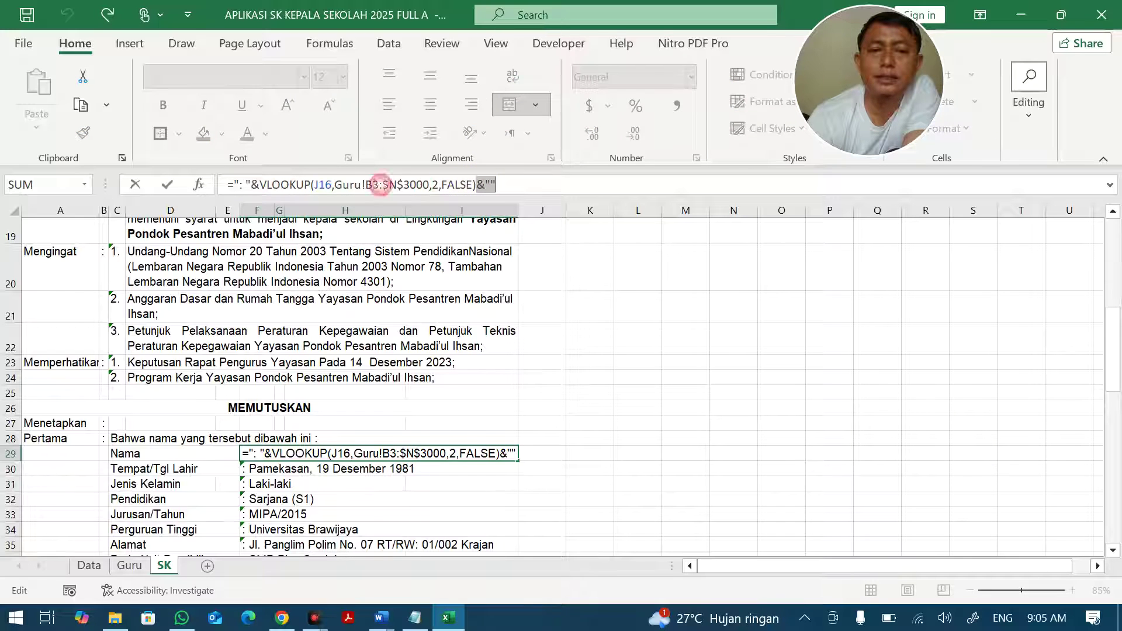
left_click_drag(260, 184, 456, 184)
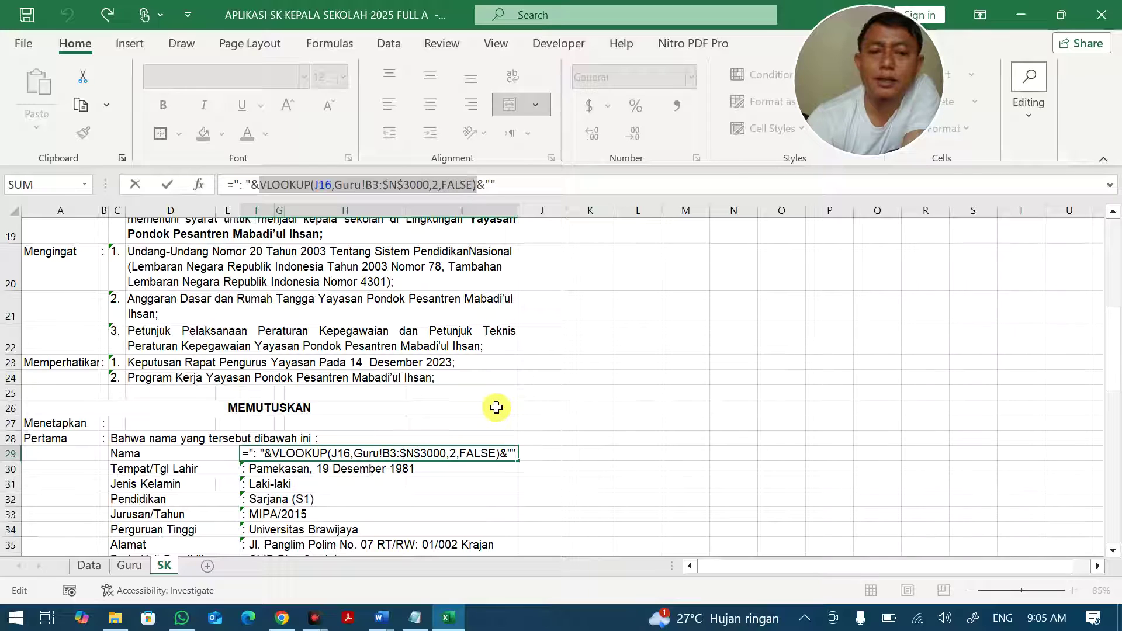
key("ctrl+x")
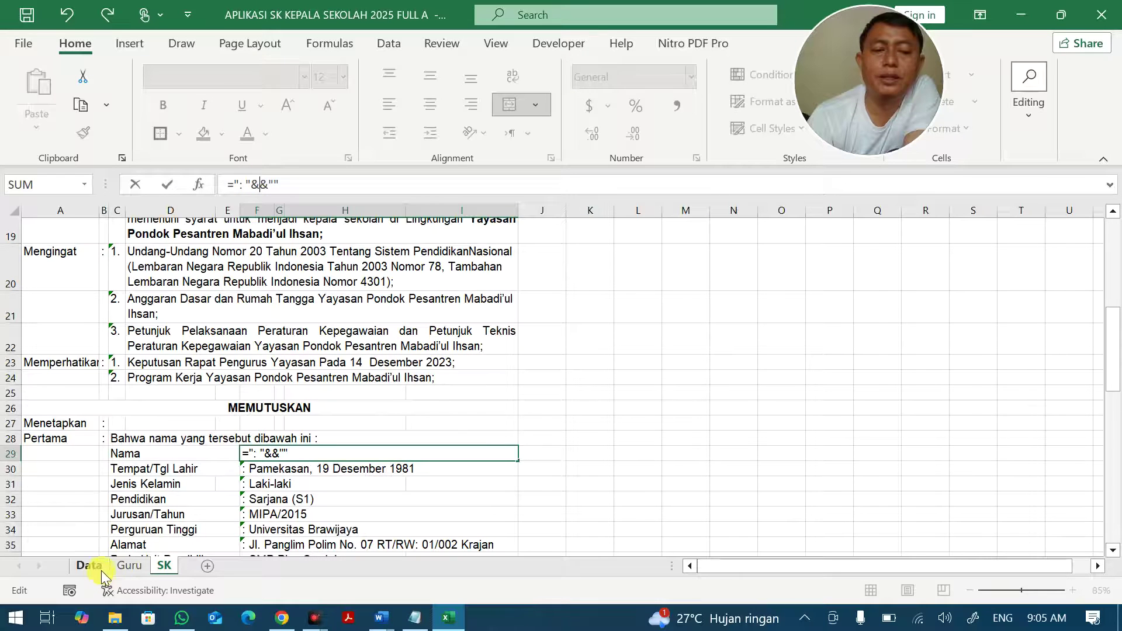
left_click(128, 567)
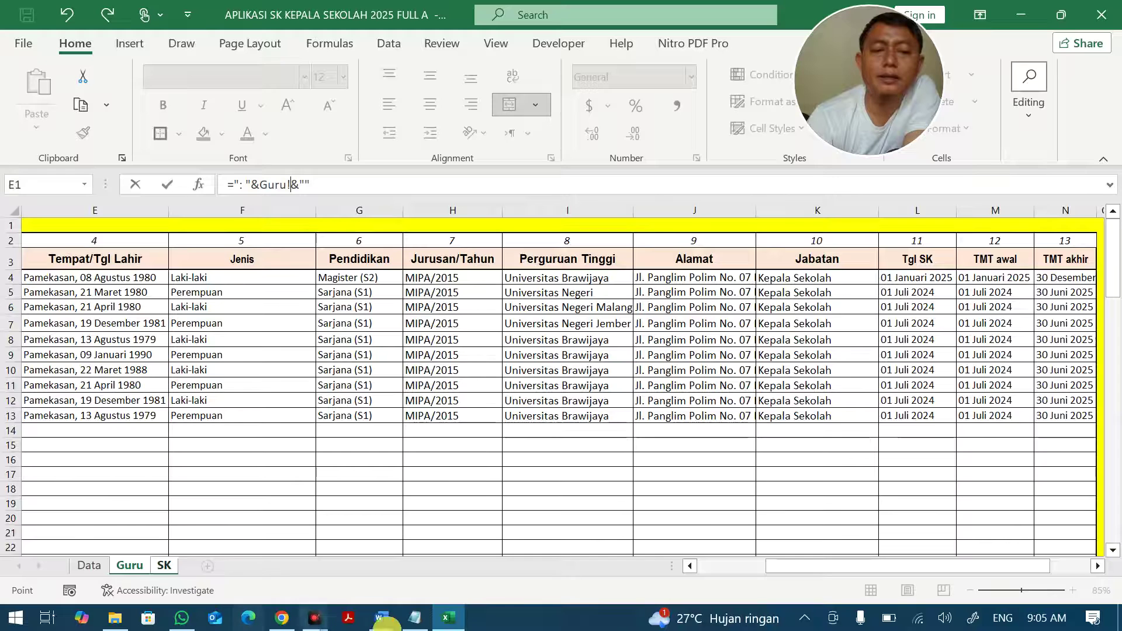
left_click(721, 569)
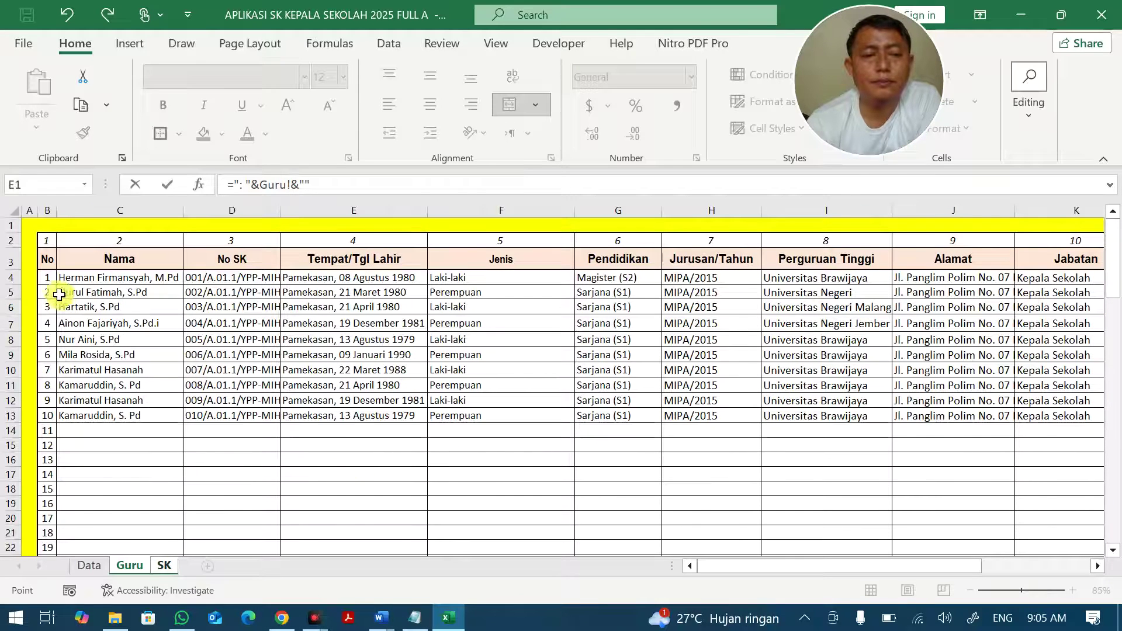
left_click_drag(49, 277, 1077, 571)
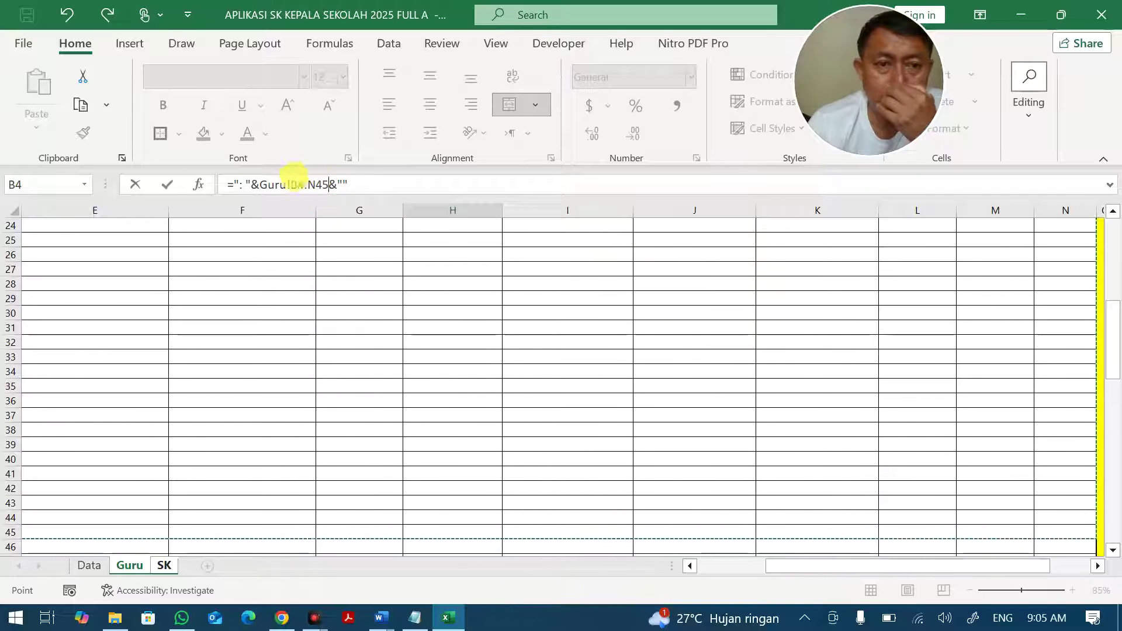
left_click(259, 186)
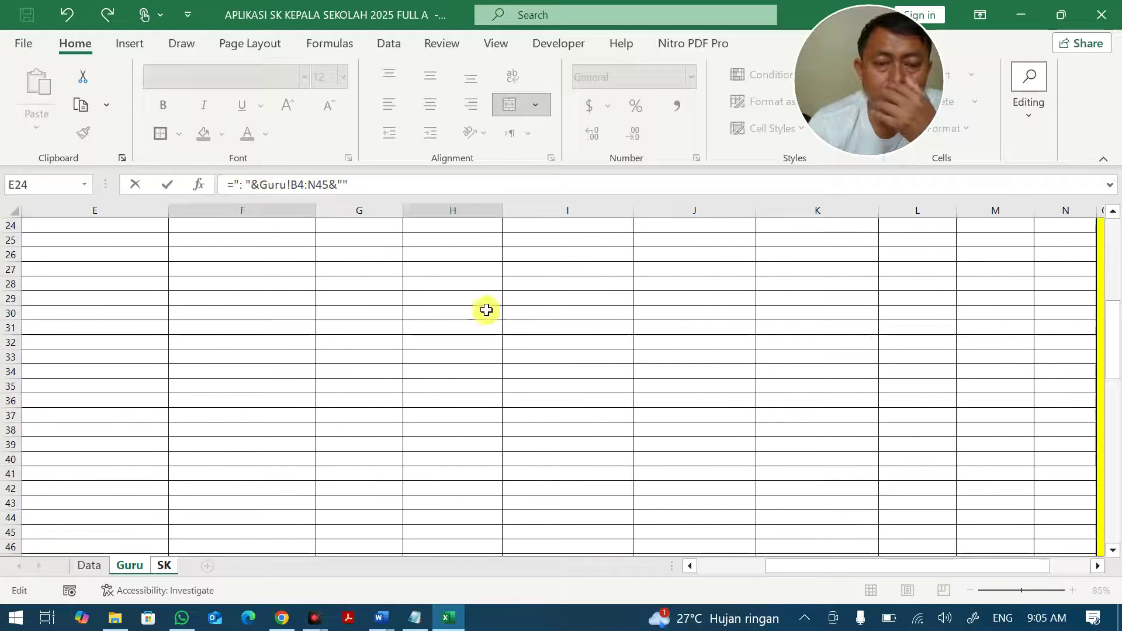
scroll(491, 304, "up", 8)
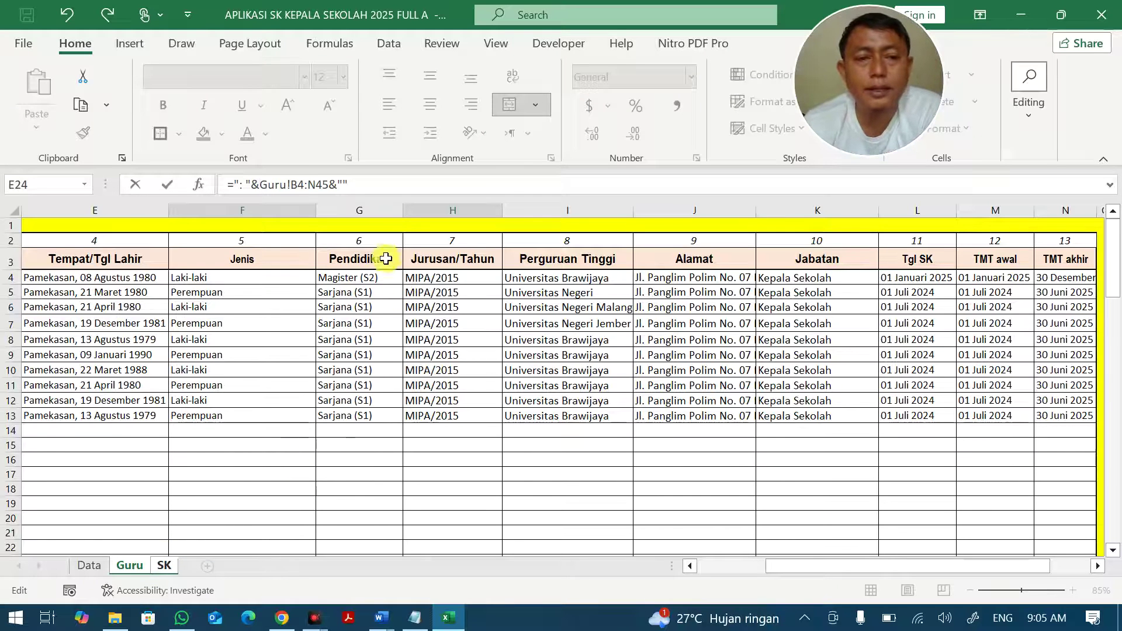
key("Escape")
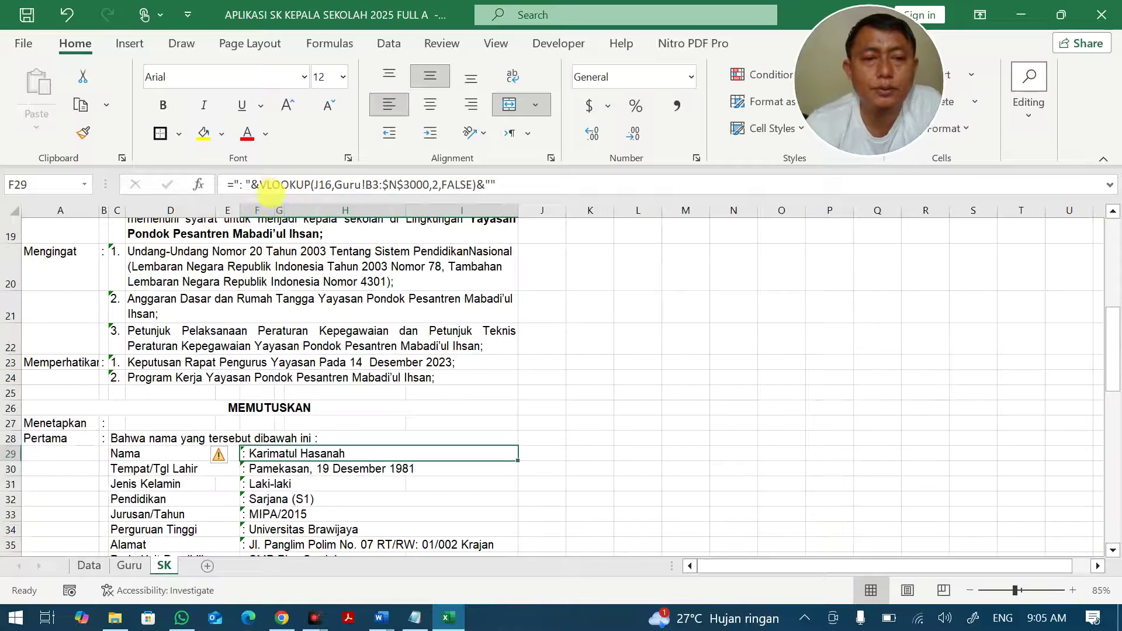
Rewrite F29's lookup as VLOOKUP on O17 against the Guru sheet's B:N table.
left_click_drag(261, 185, 476, 185)
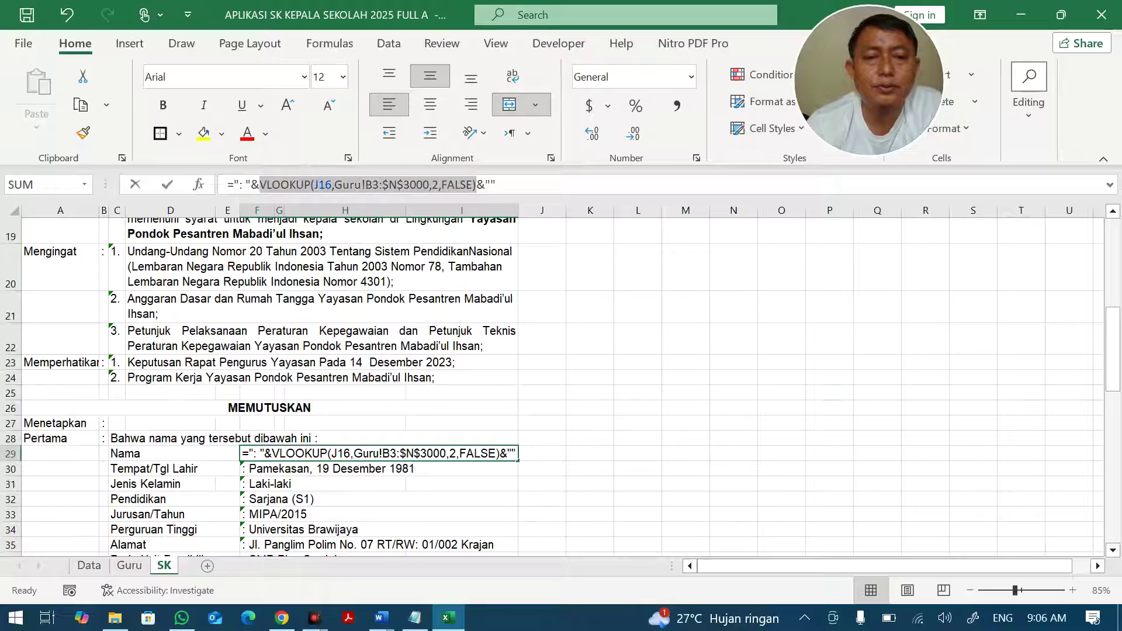
type("VL")
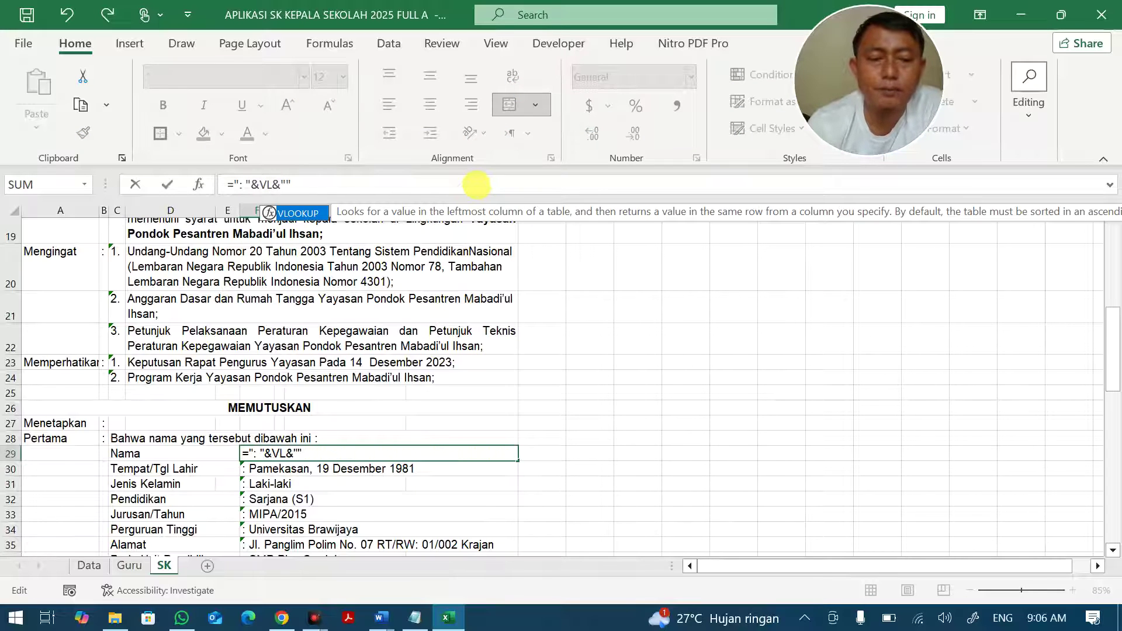
double_click(286, 214)
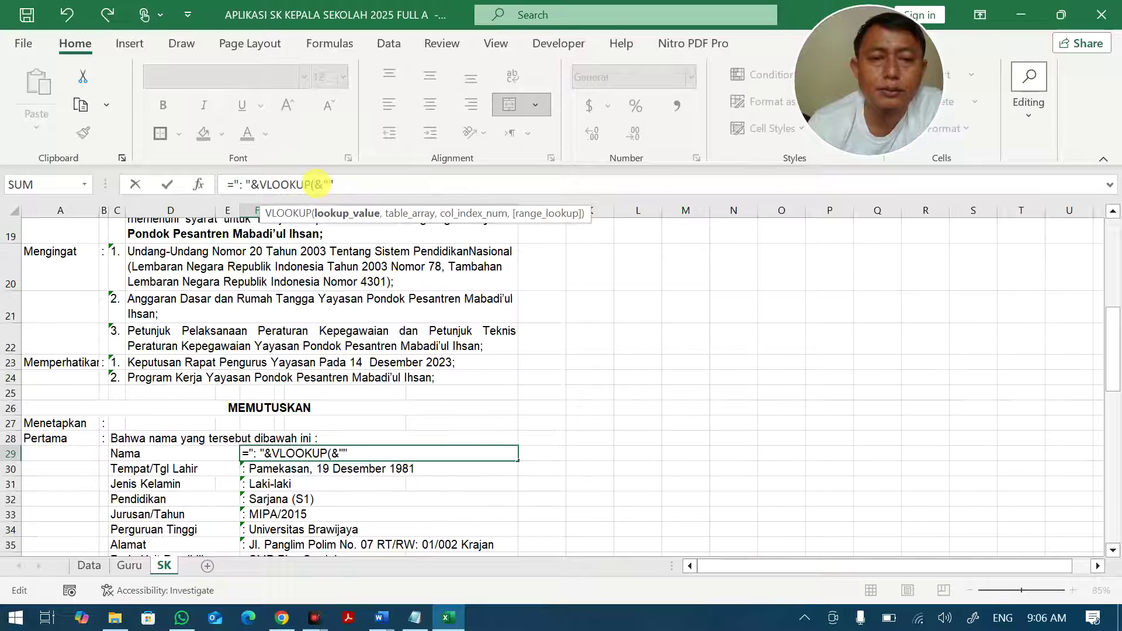
scroll(521, 326, "up", 6)
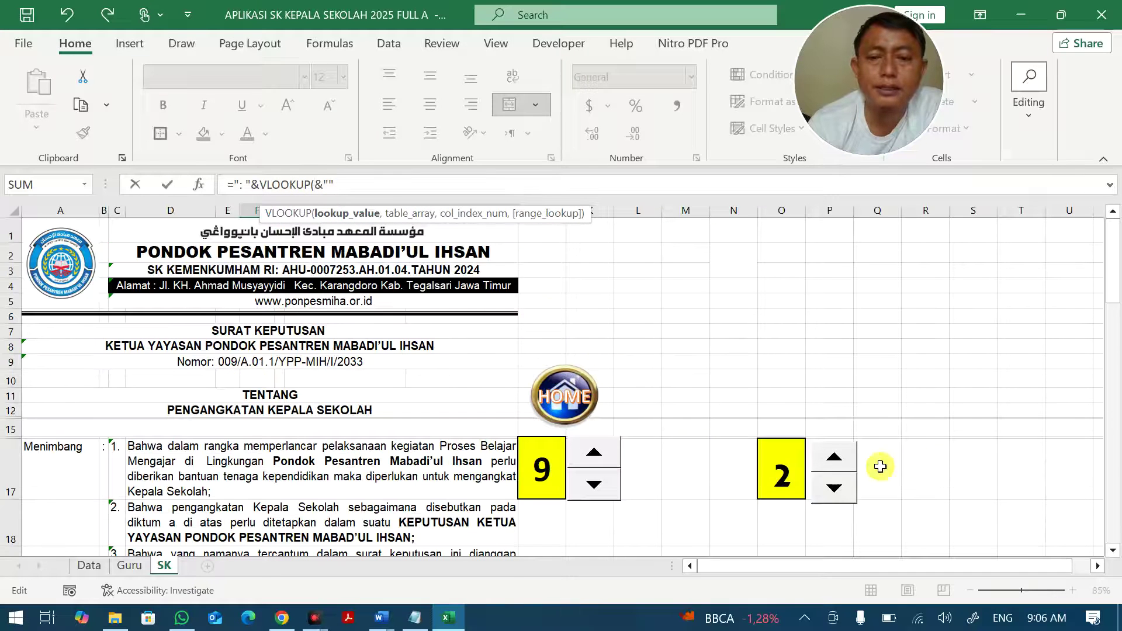
left_click(781, 475)
type(",")
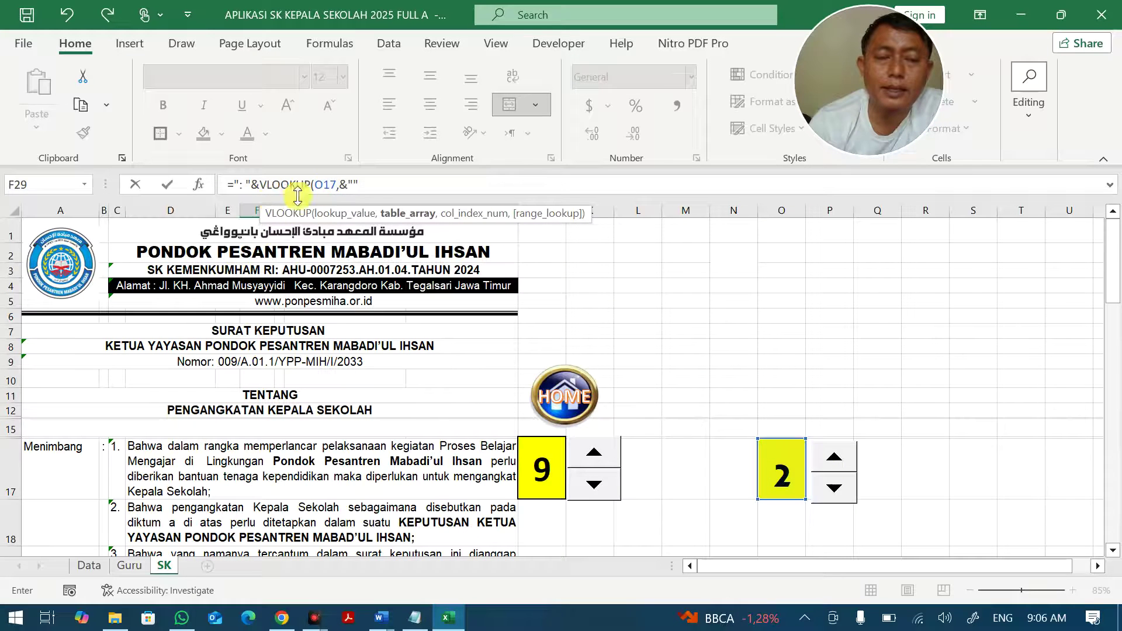
left_click(127, 567)
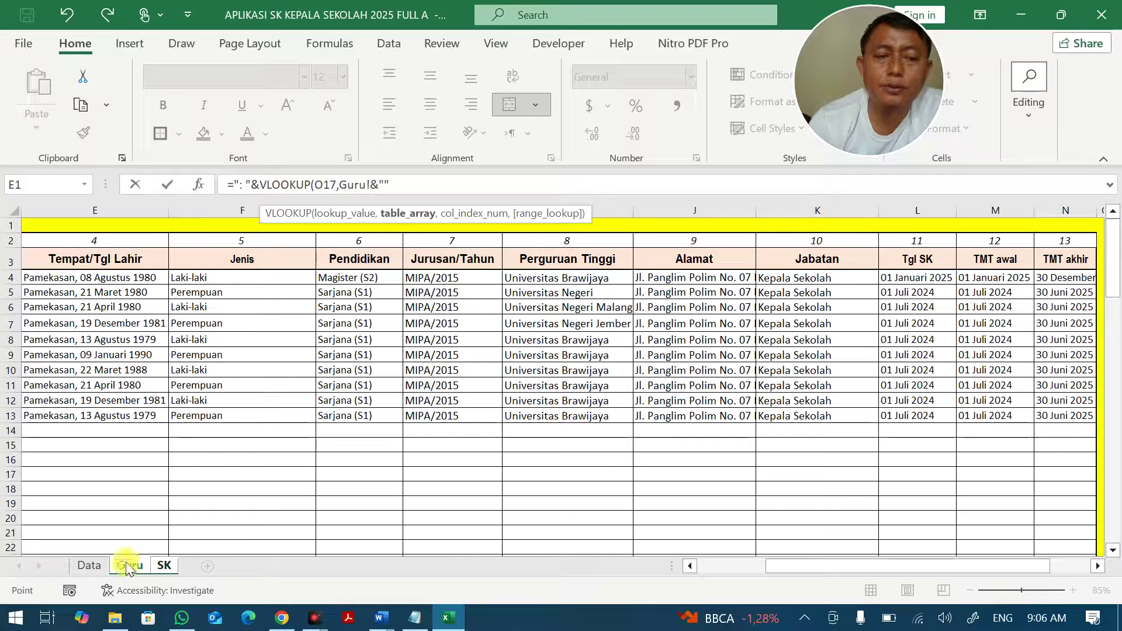
left_click(689, 566)
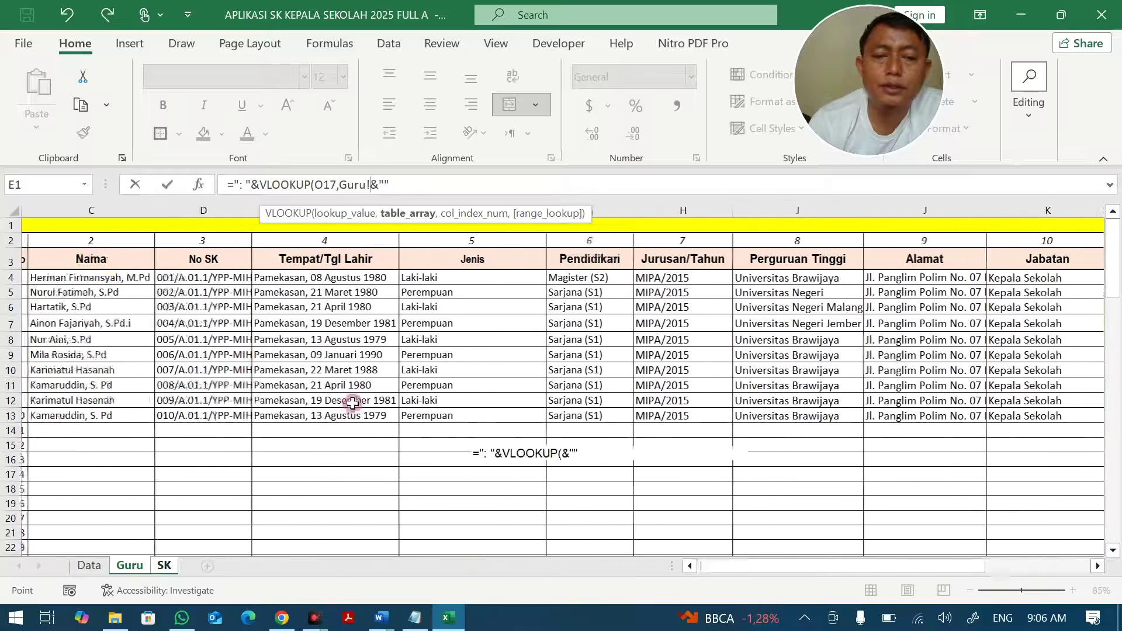
left_click_drag(53, 278, 895, 416)
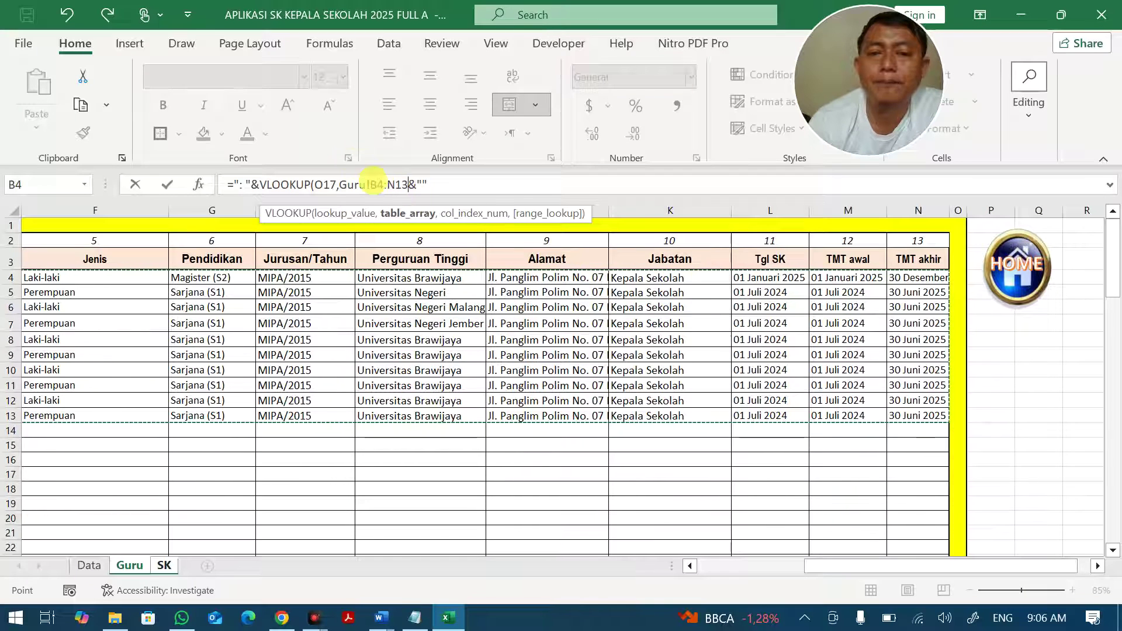
Complete the VLOOKUP with column 4 and exact match FALSE, accepting the parenthesis fix.
left_click_drag(408, 184, 396, 184)
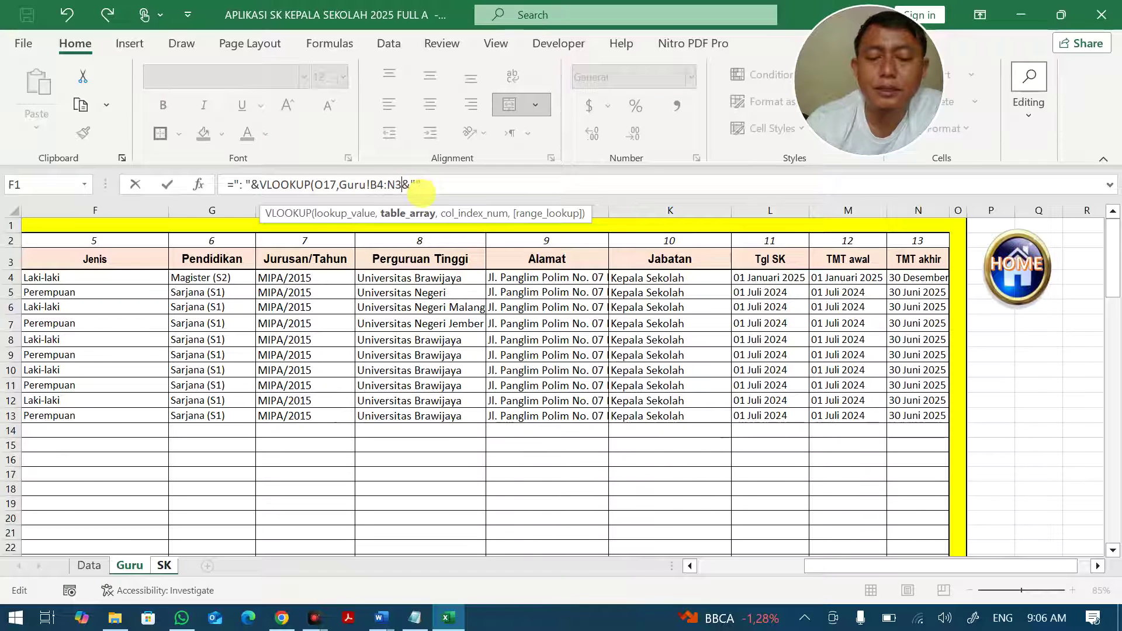
key("Return")
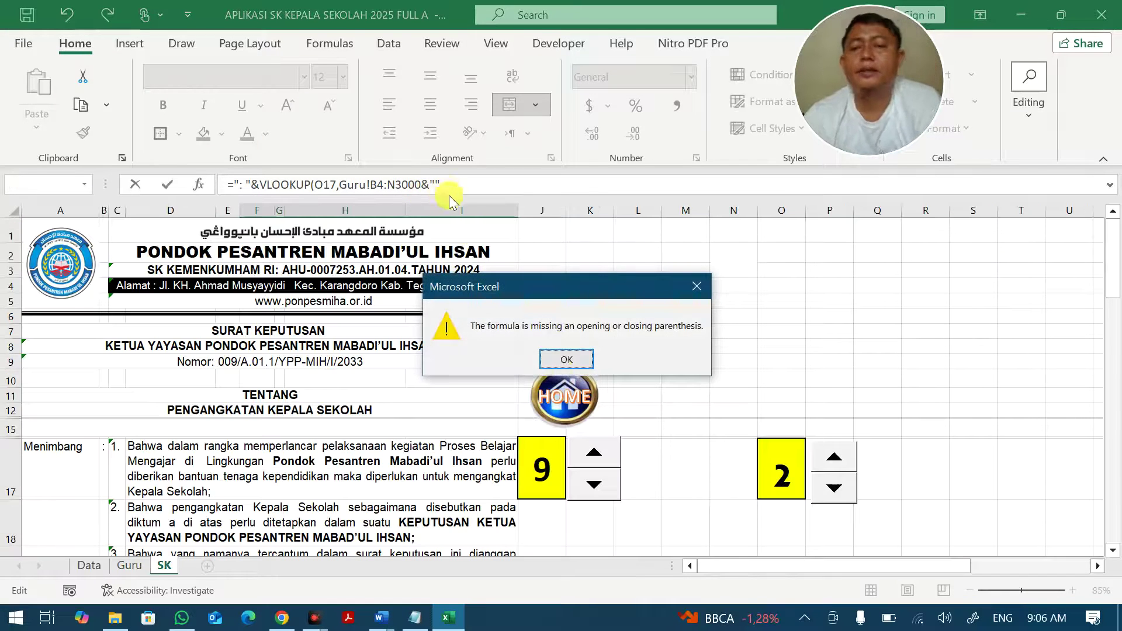
left_click(564, 360)
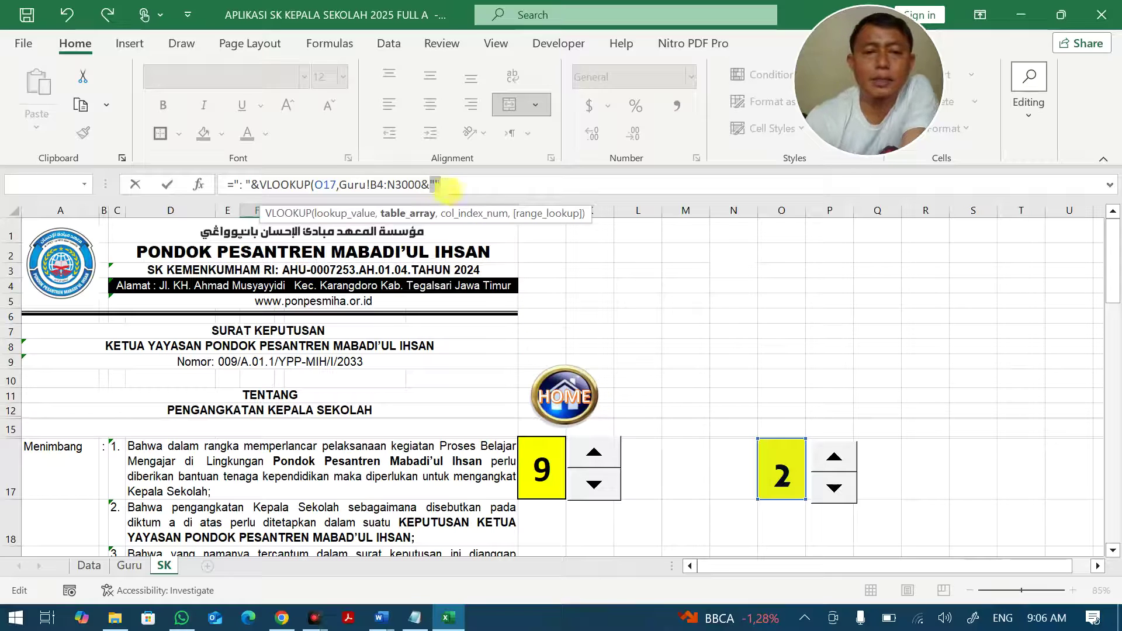
type(",")
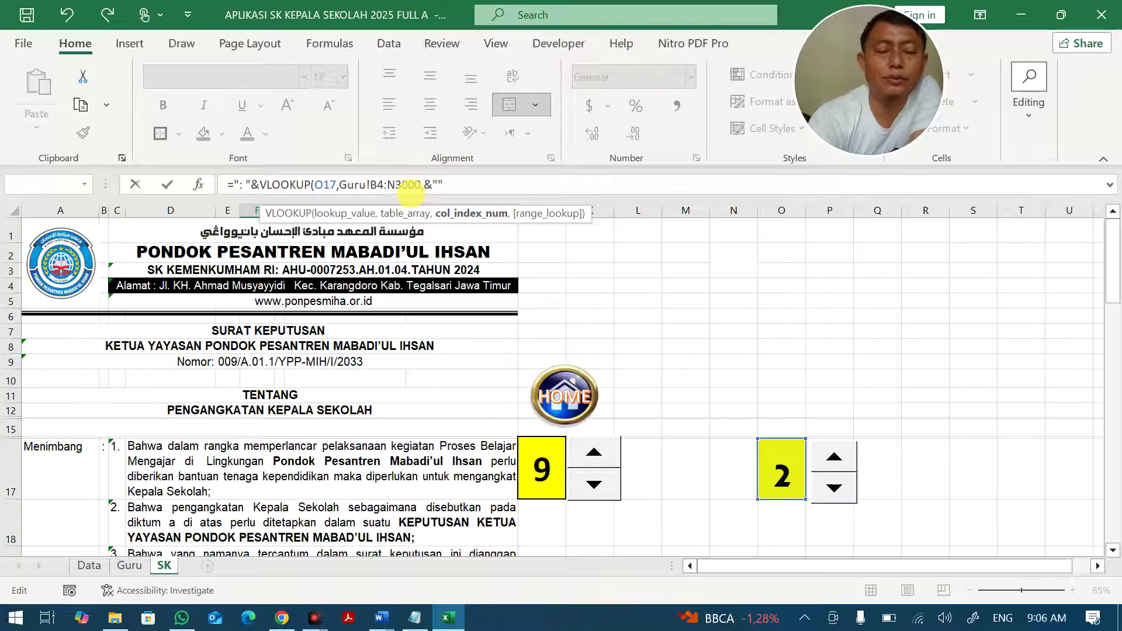
type("4")
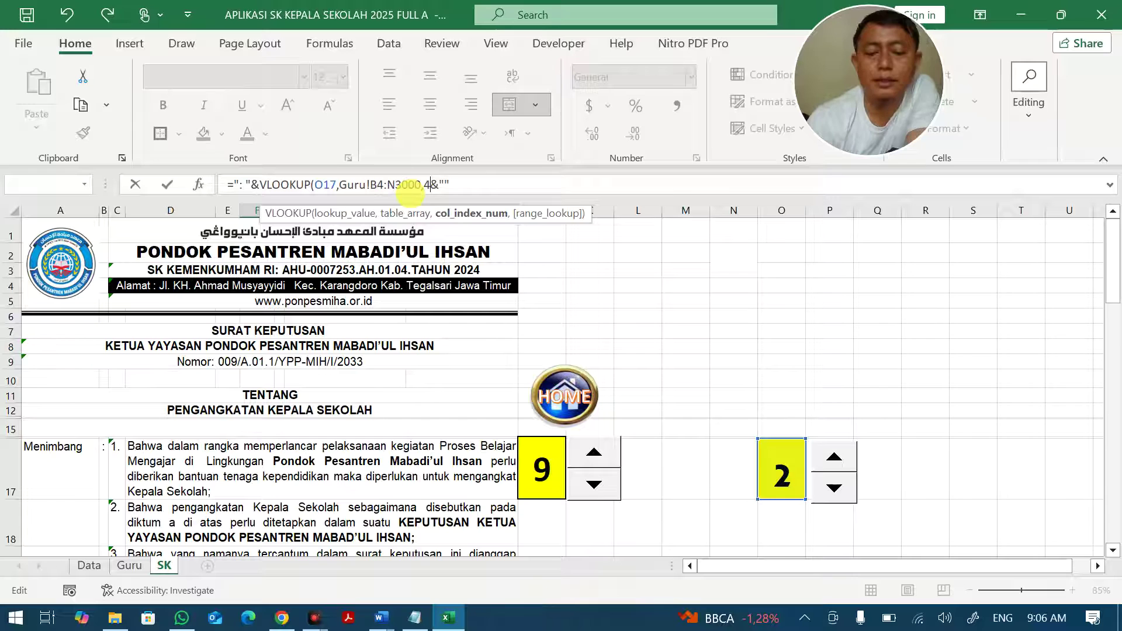
type(",")
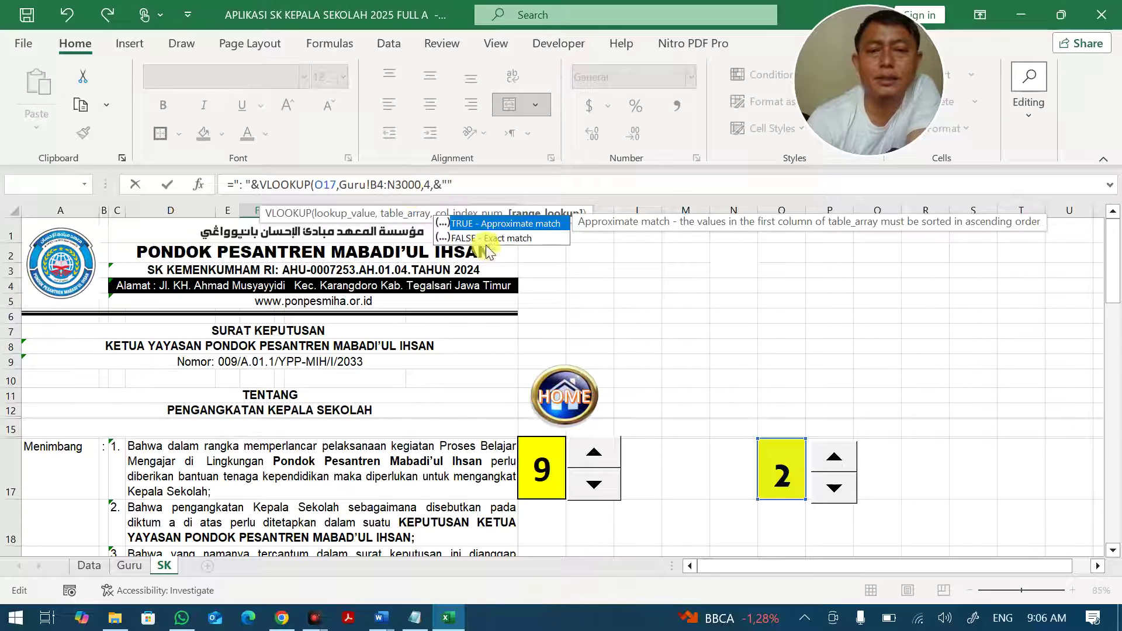
double_click(483, 238)
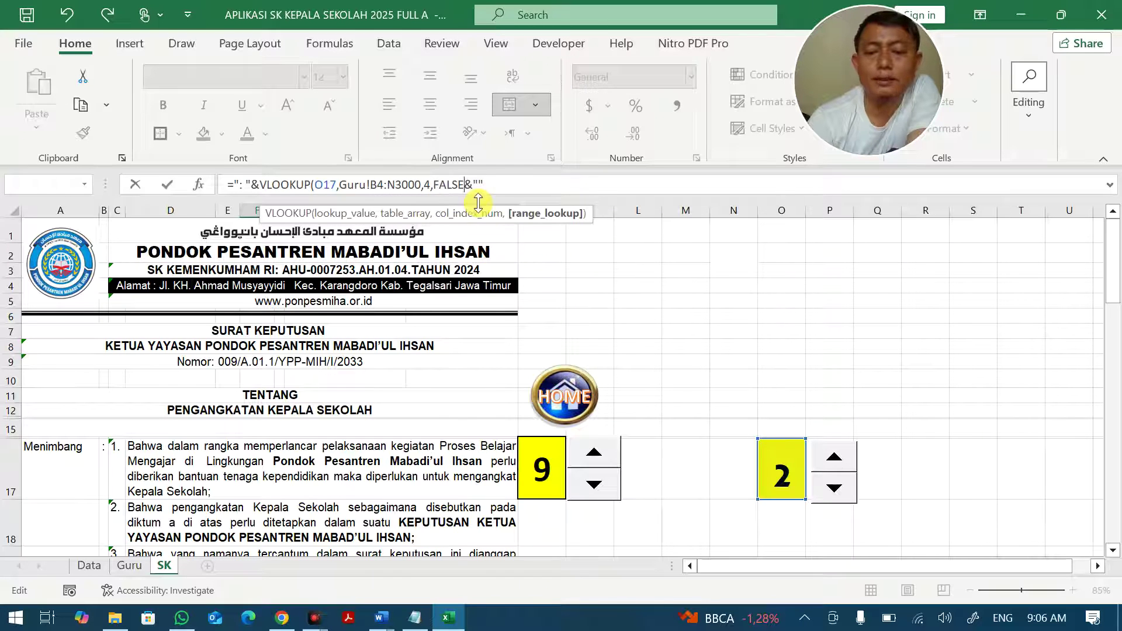
key("Return")
left_click(553, 356)
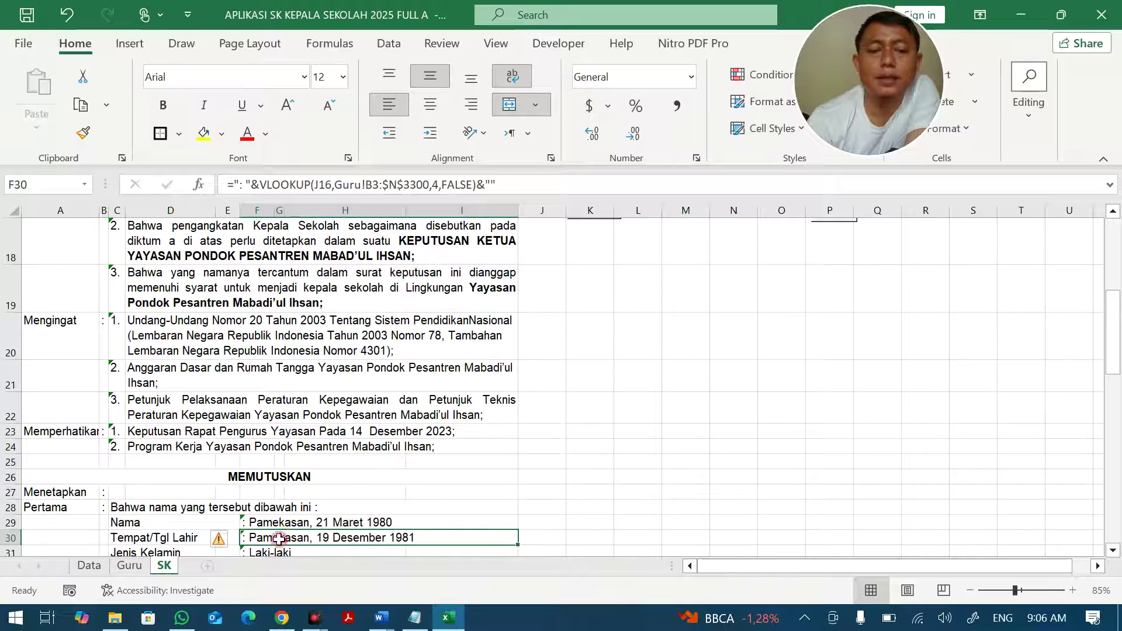
Change F29's VLOOKUP column index to 2 so Nama returns the teacher's name.
left_click(284, 522)
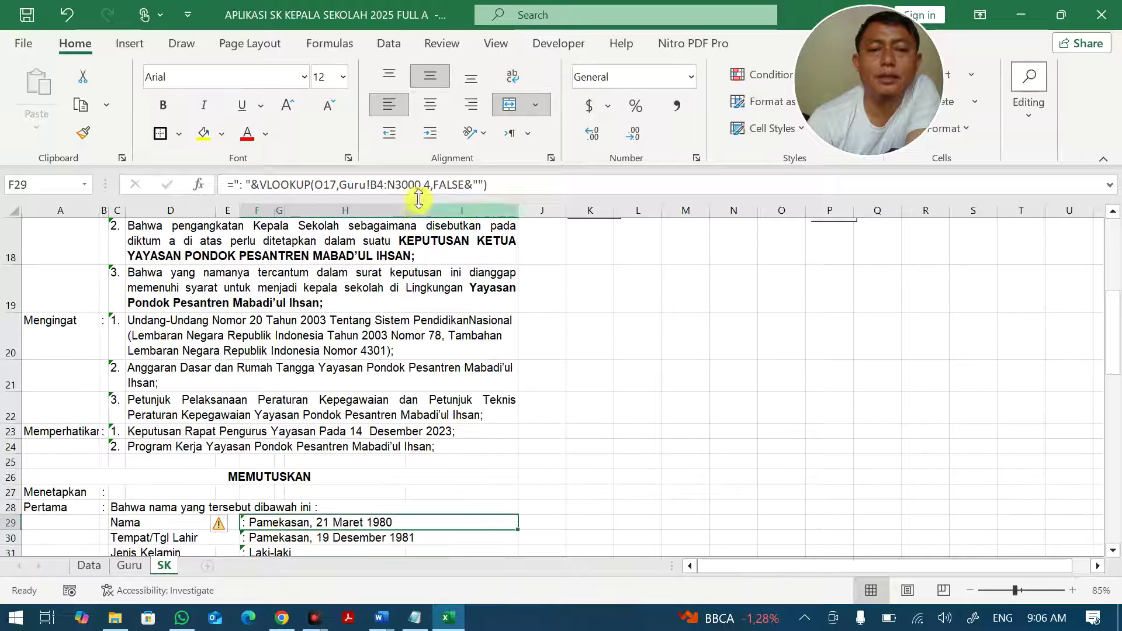
left_click(431, 185)
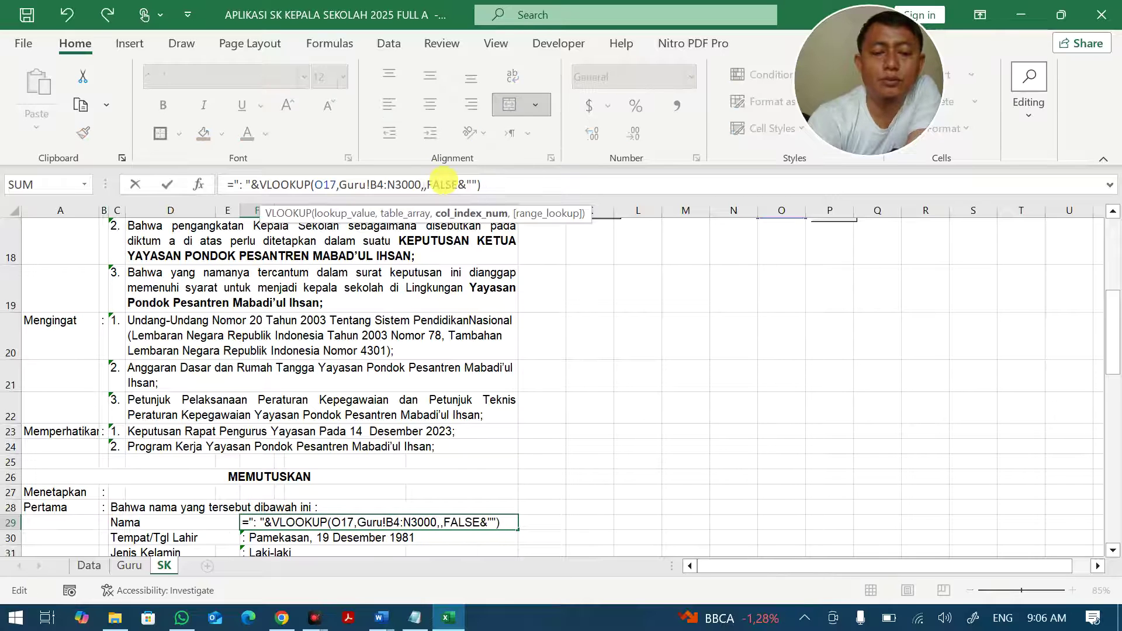
key("Return")
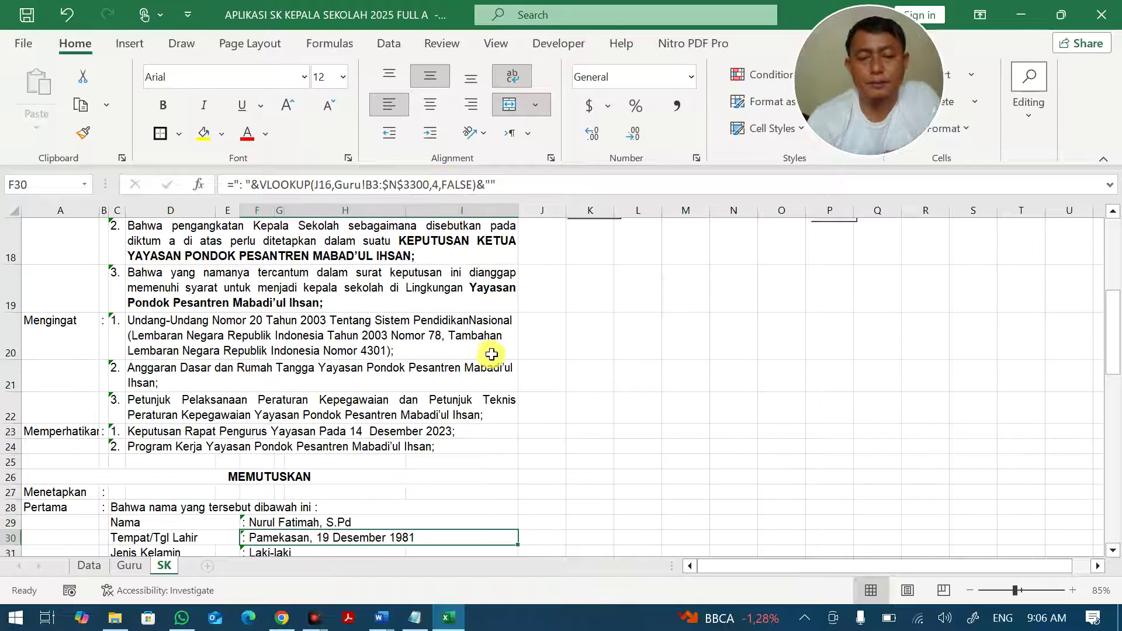
Step the O17 teacher number up to 8 with the second spinner.
scroll(493, 354, "up", 2)
left_click(786, 306)
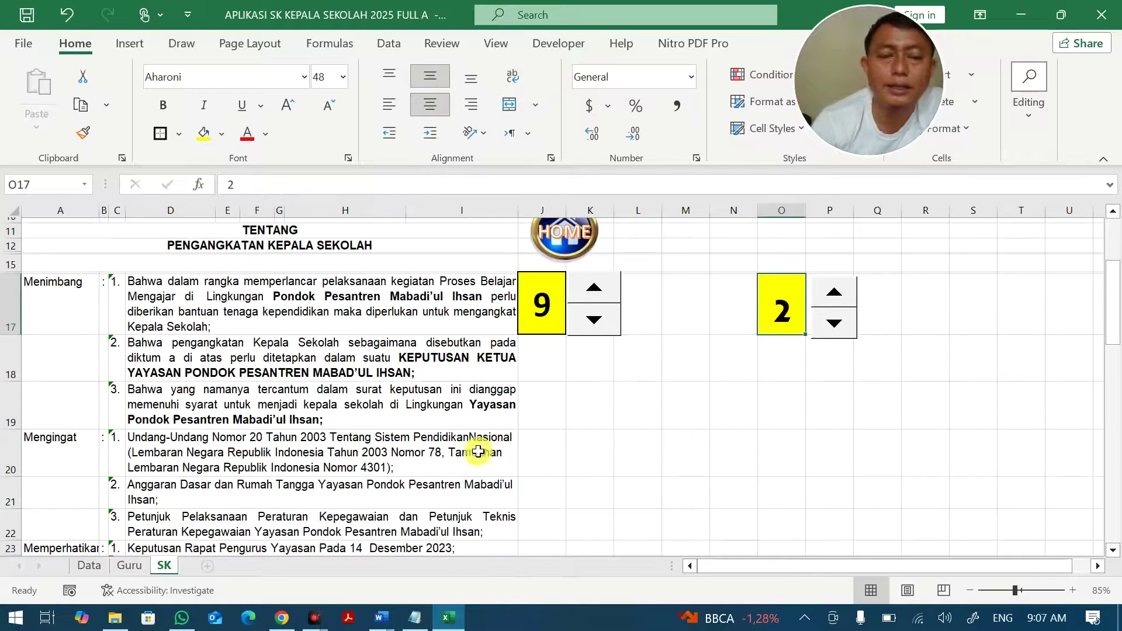
double_click(834, 291)
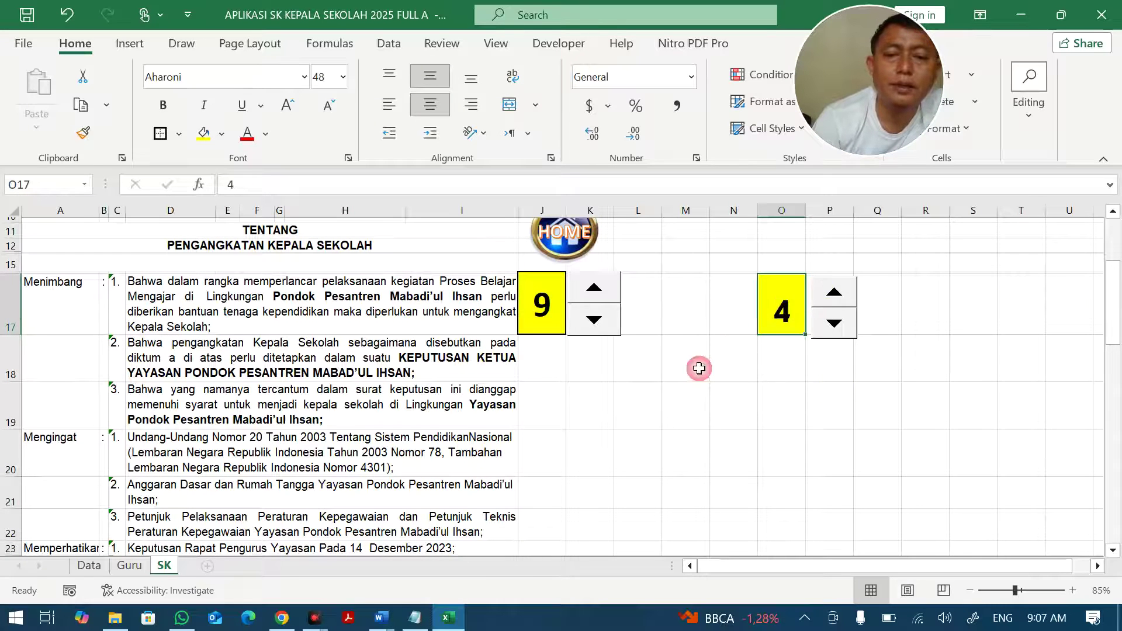
scroll(609, 426, "down", 3)
scroll(826, 268, "up", 1)
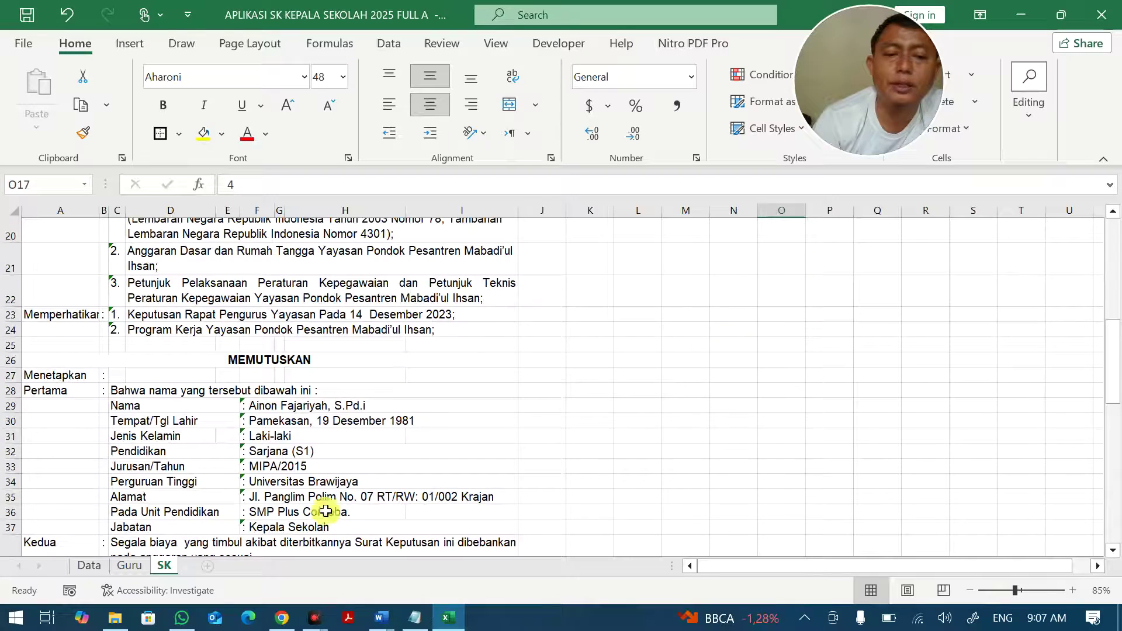
scroll(500, 403, "up", 2)
left_click(832, 241)
scroll(801, 289, "down", 1)
scroll(801, 288, "up", 1)
scroll(802, 288, "down", 1, "ctrl")
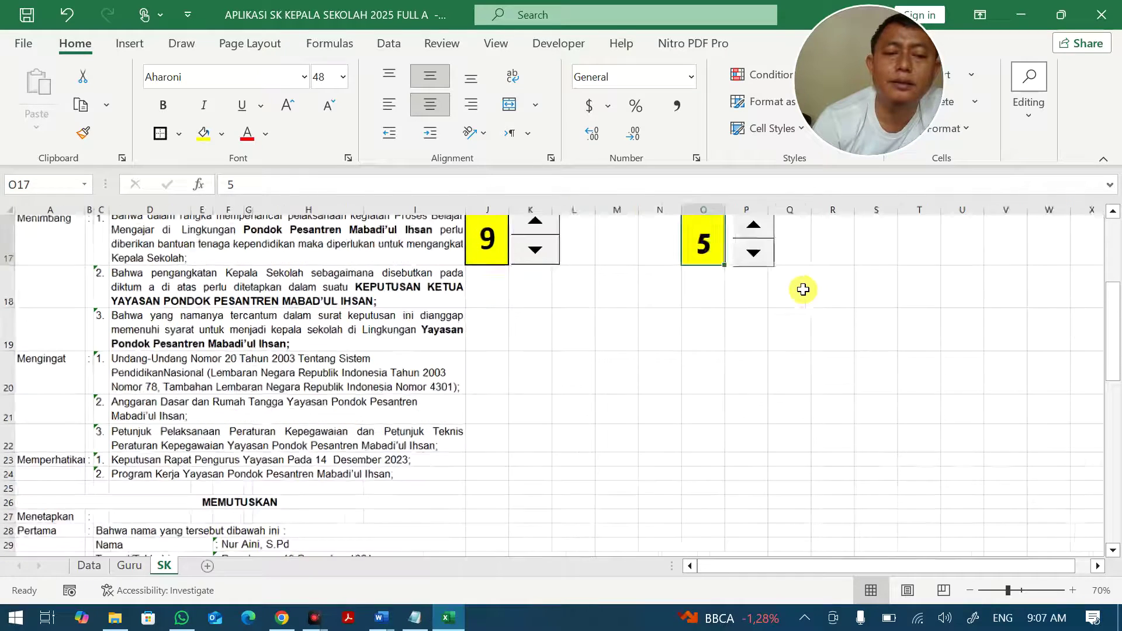
left_click(681, 232)
double_click(681, 232)
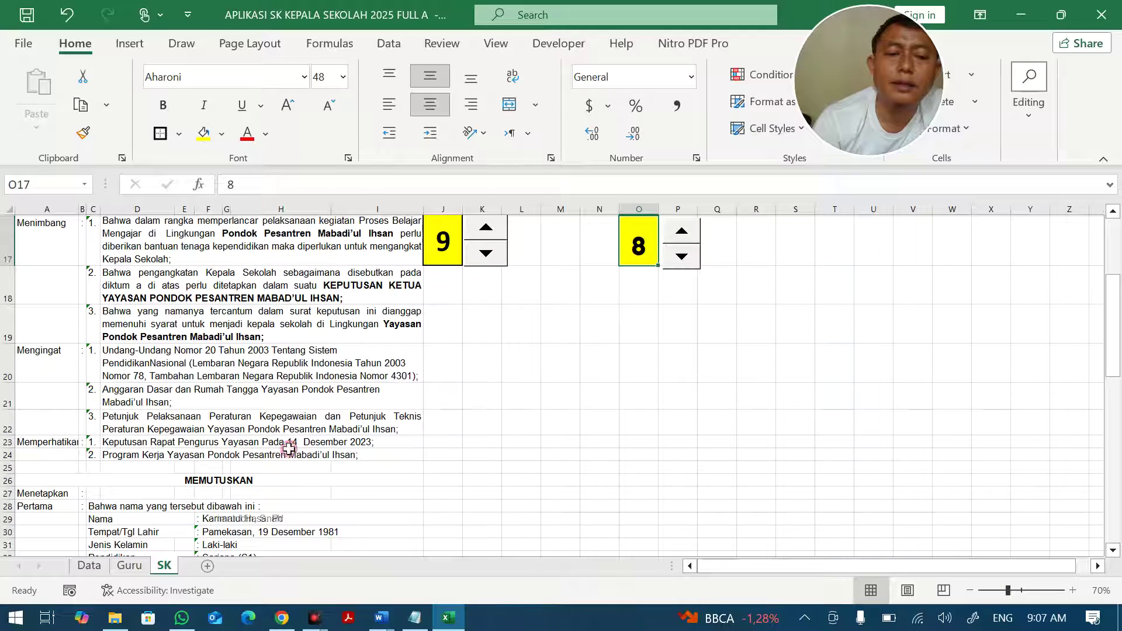
left_click(211, 520)
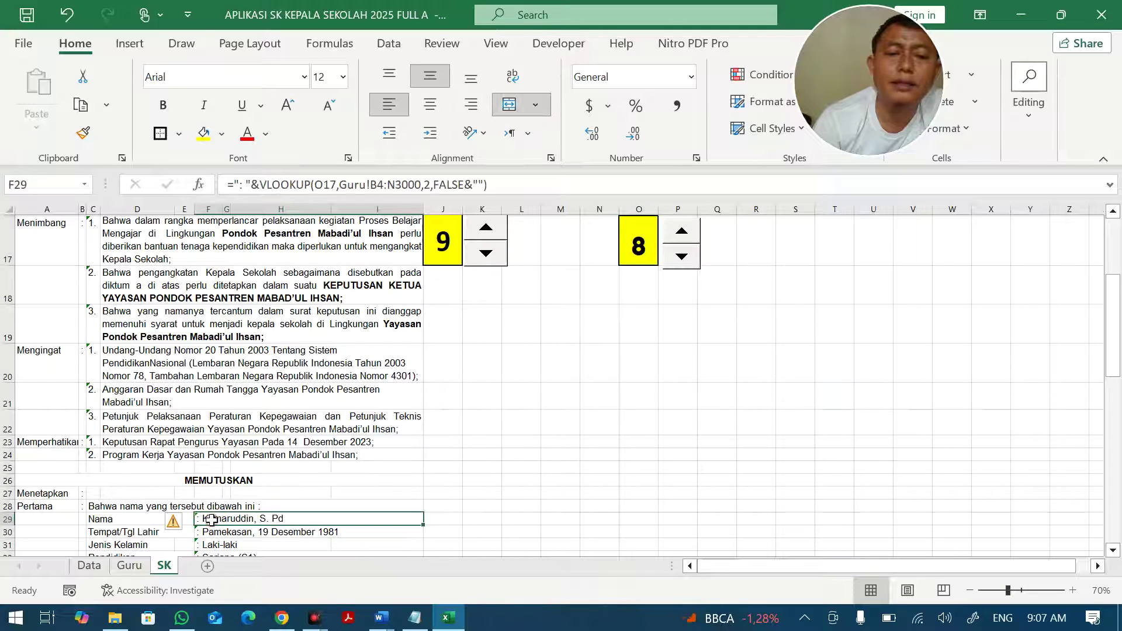
Repoint the F29 Nama VLOOKUP from O17 to the yellow cell J16.
left_click(636, 245)
left_click(209, 520)
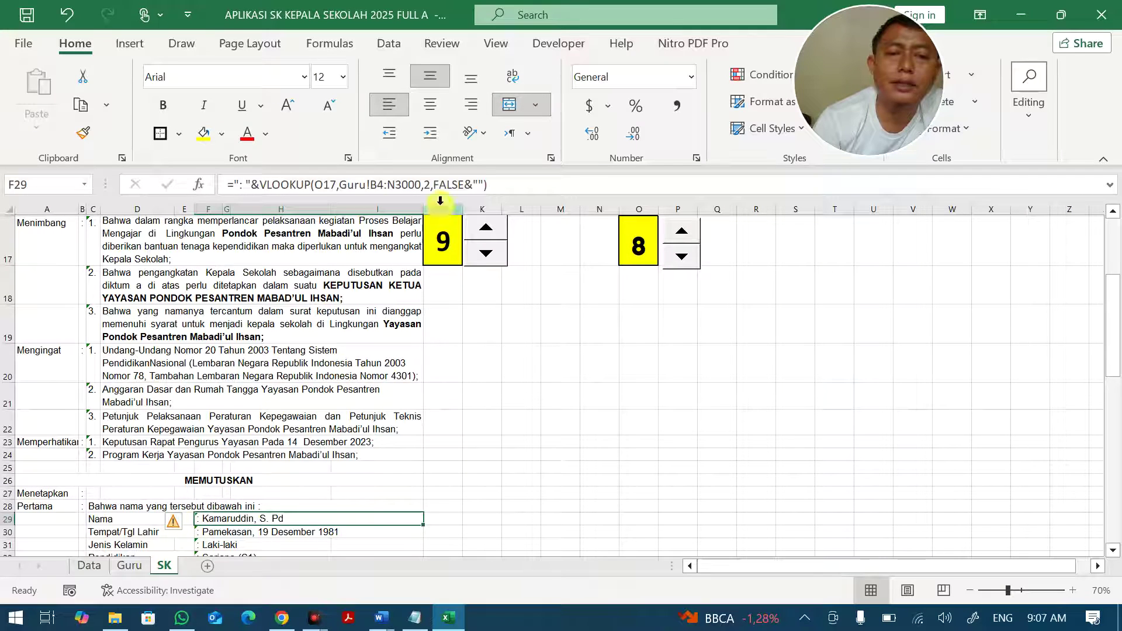
left_click(431, 184)
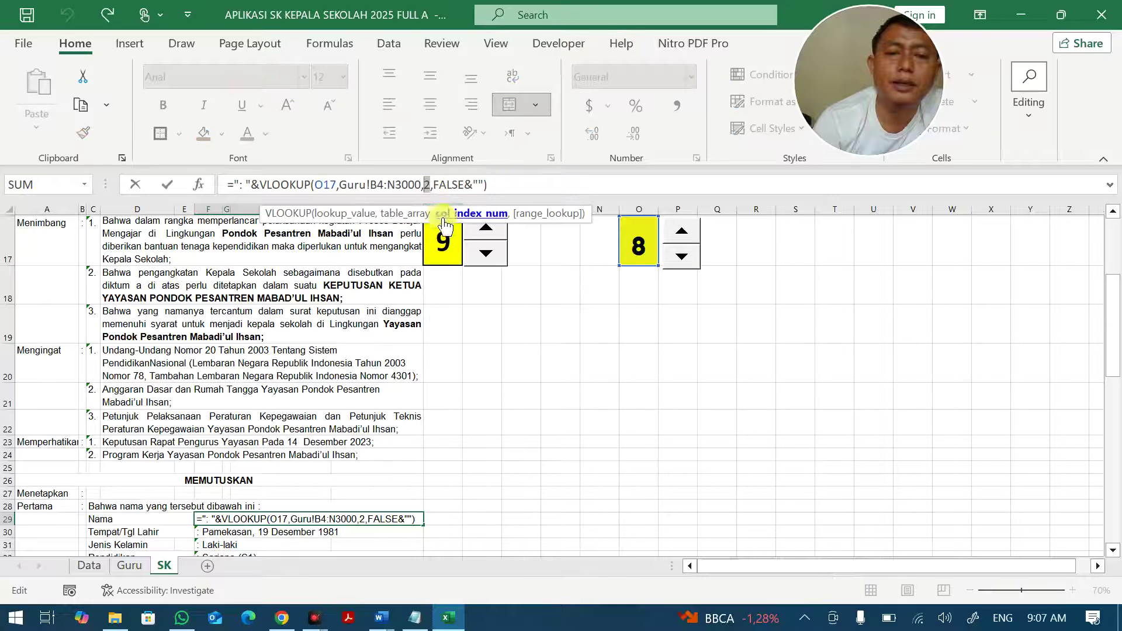
left_click(330, 185)
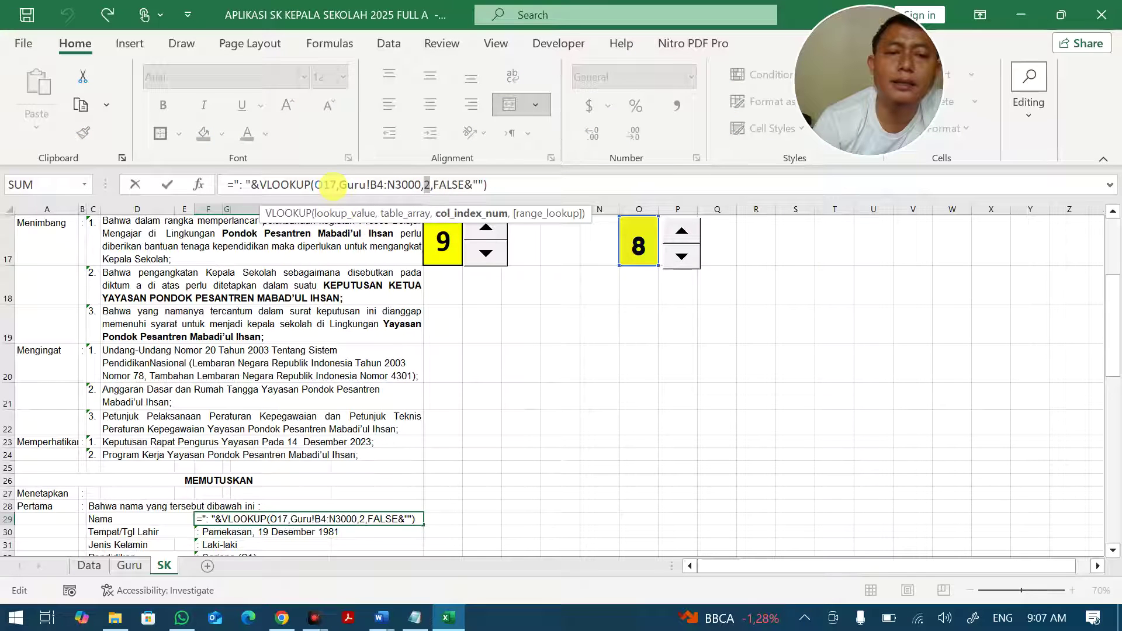
left_click(443, 242)
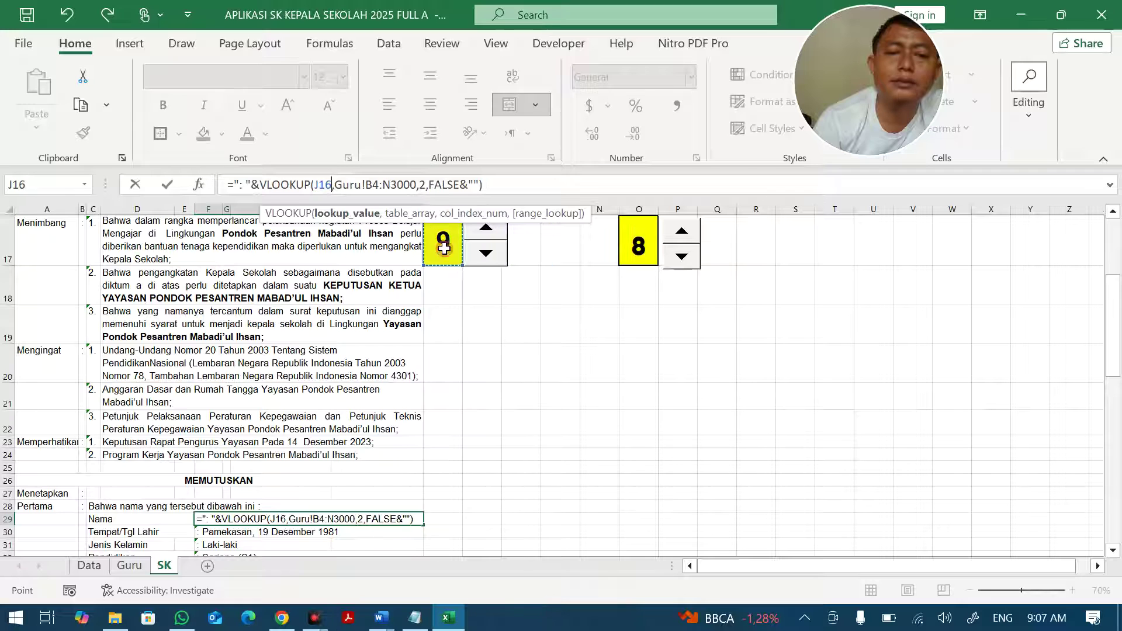
key("Return")
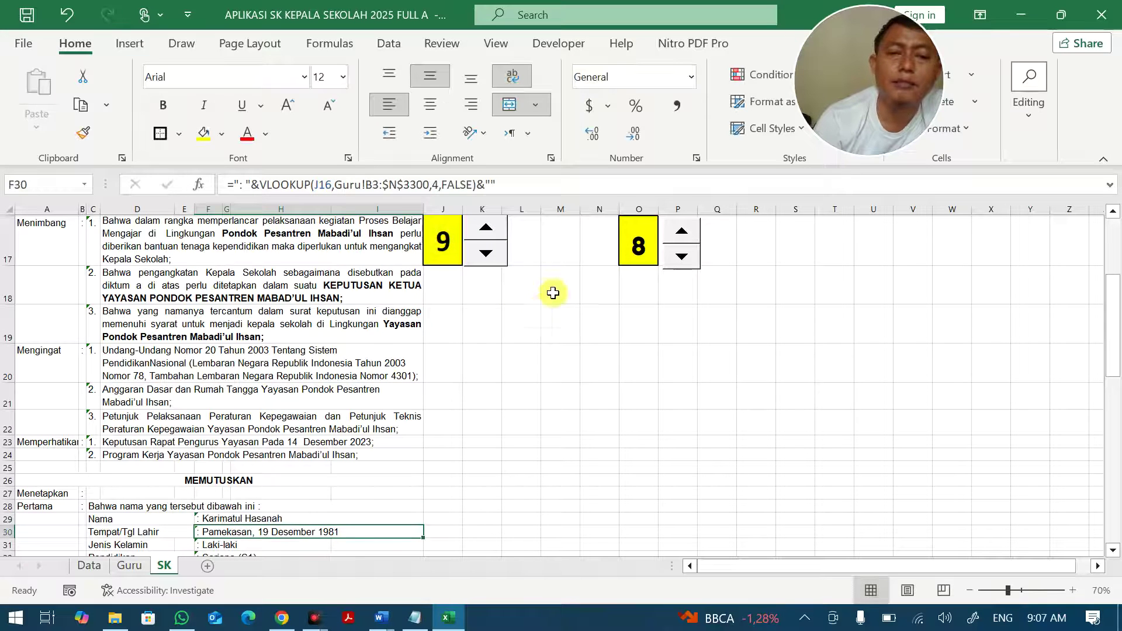
Use the left spinner to set teacher number J16 to 5.
left_click(494, 232)
left_click(493, 233)
left_click(493, 233)
left_click(495, 233)
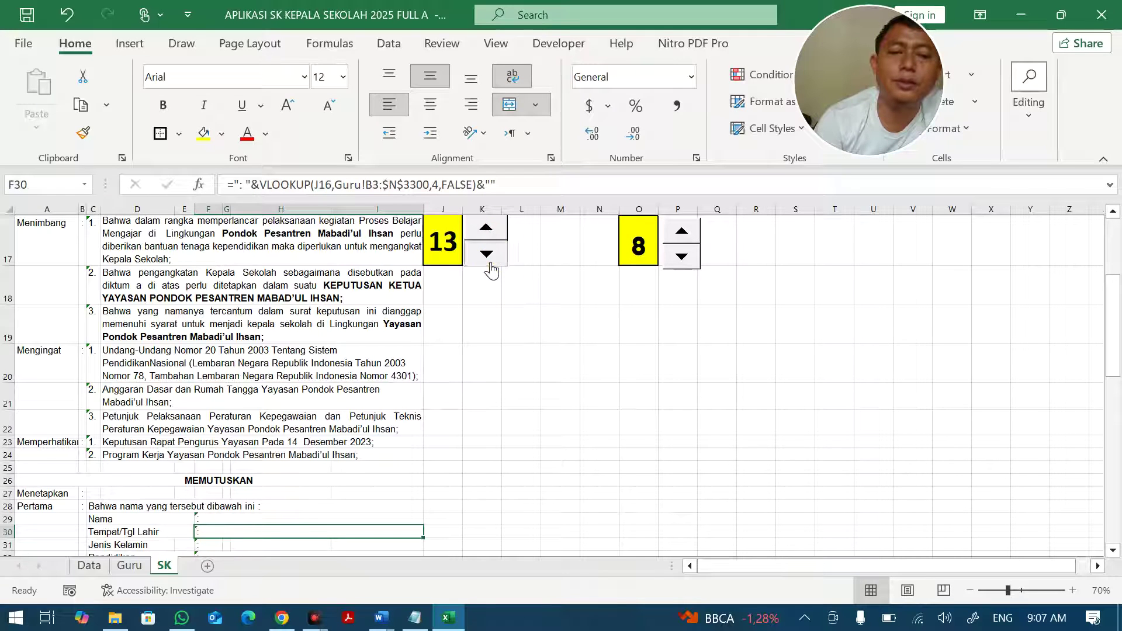
left_click(489, 257)
left_click(489, 257)
left_click(489, 257)
left_click(489, 257)
left_click(489, 257)
left_click(488, 257)
left_click(489, 257)
left_click(489, 257)
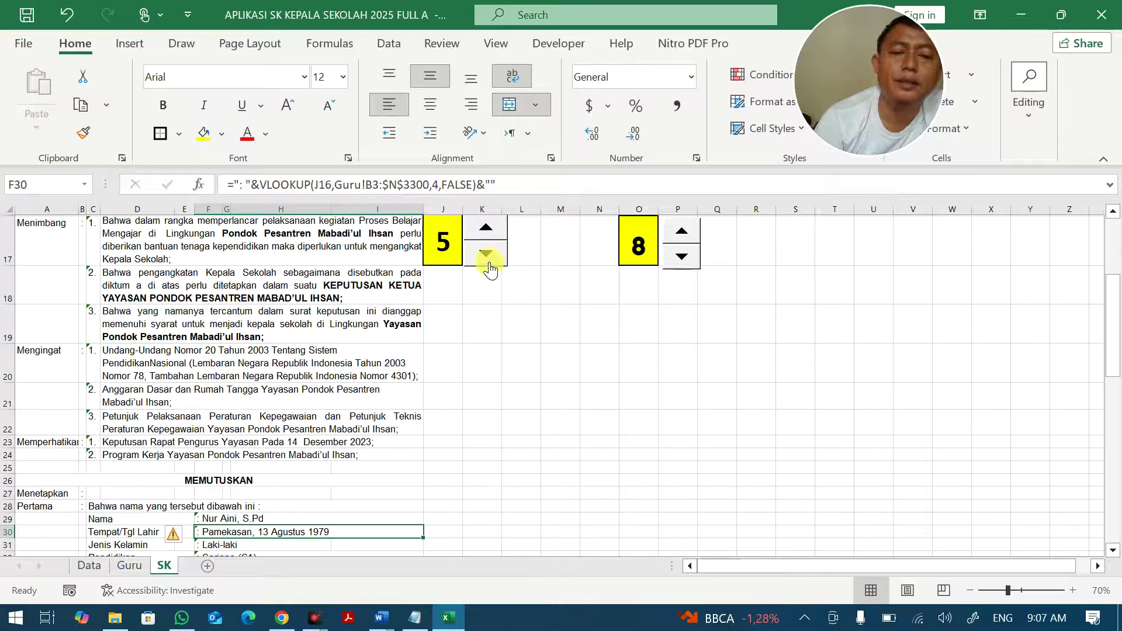
left_click(480, 368)
Set cell N2 to 0.
scroll(491, 389, "up", 5)
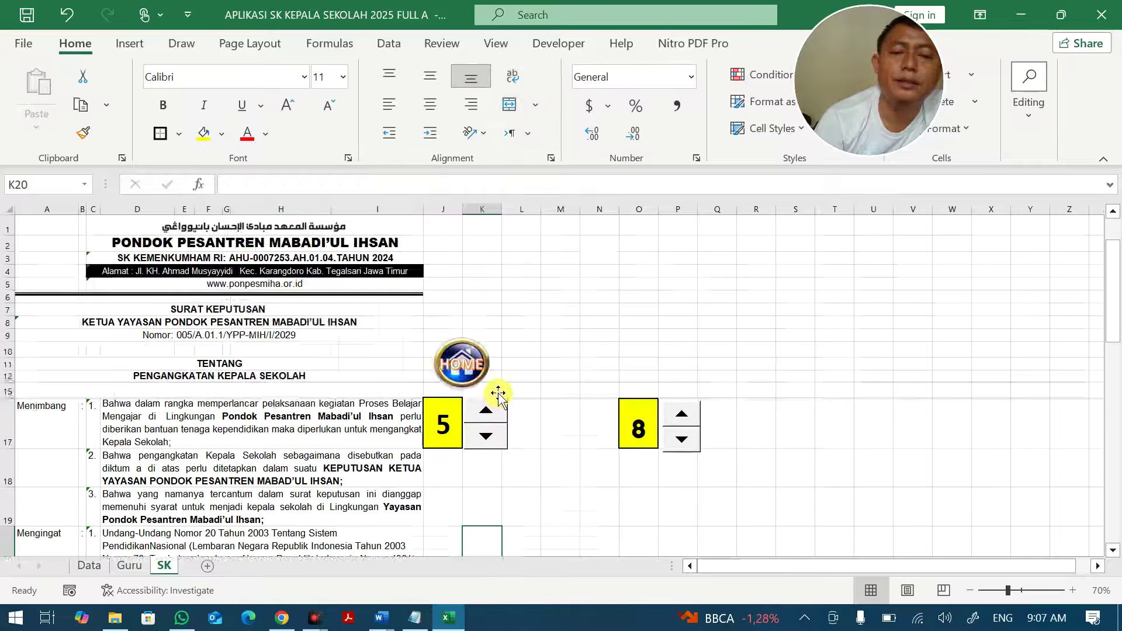
left_click(612, 254)
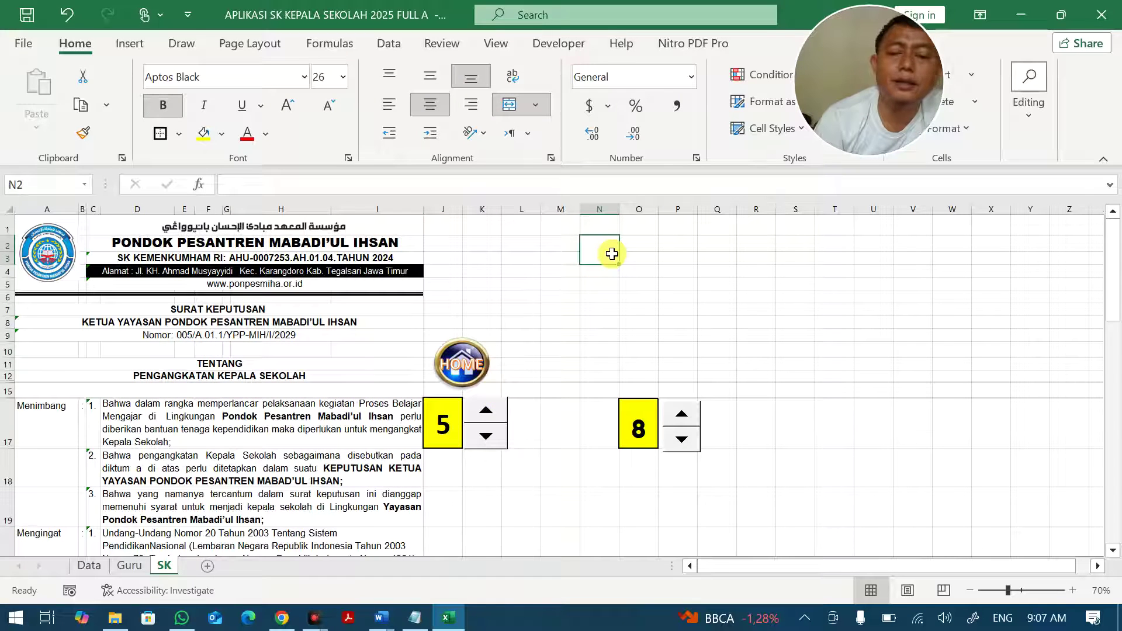
type("0")
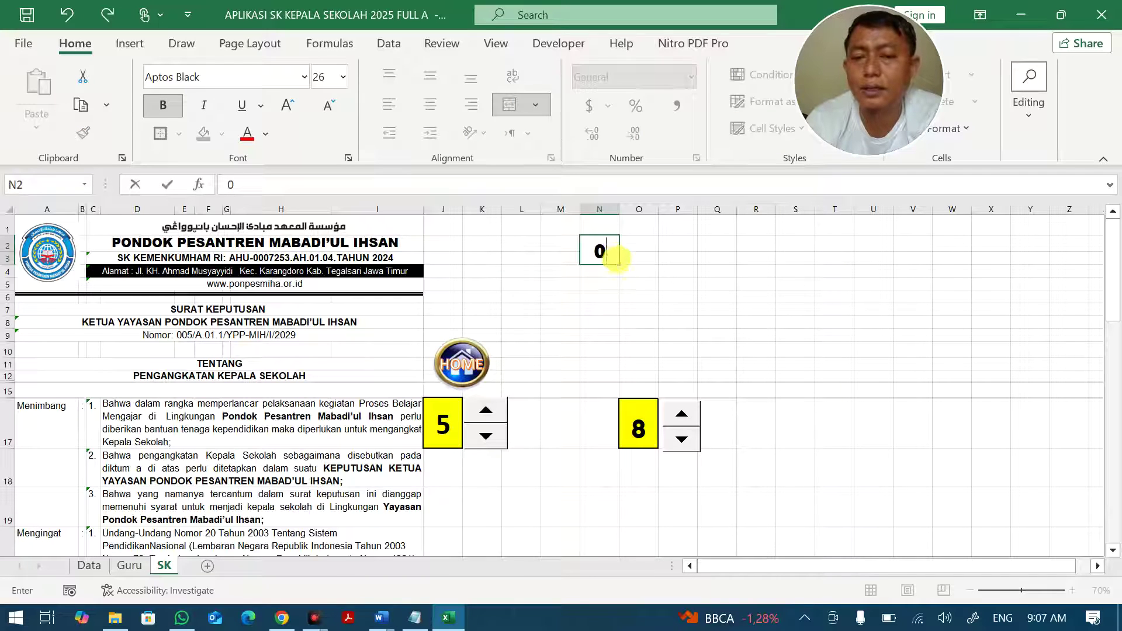
left_click(617, 257)
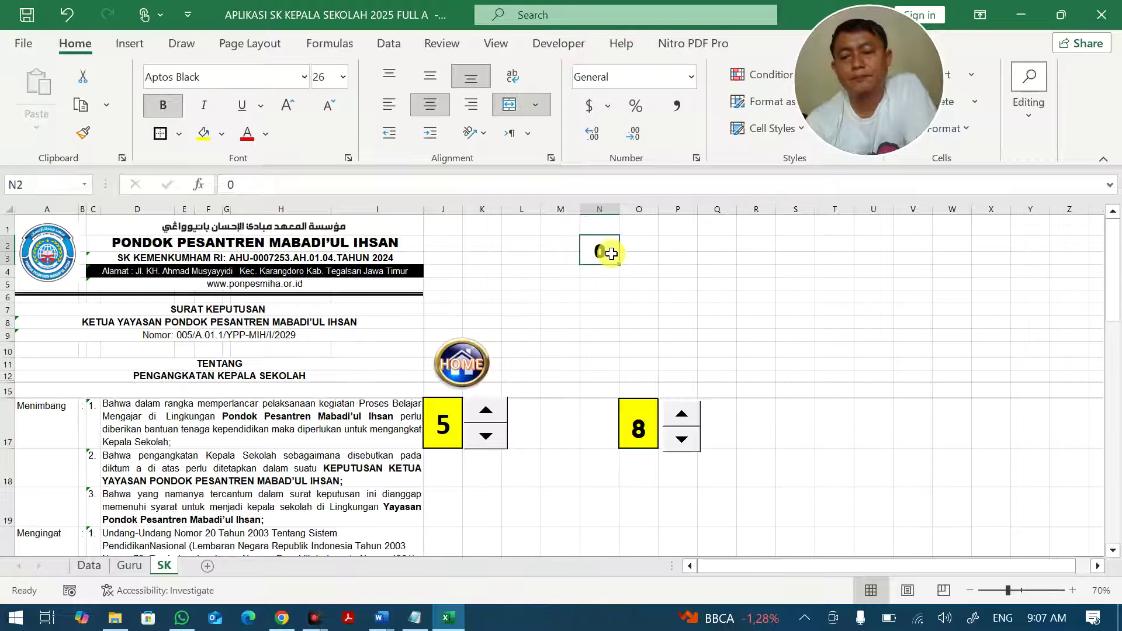